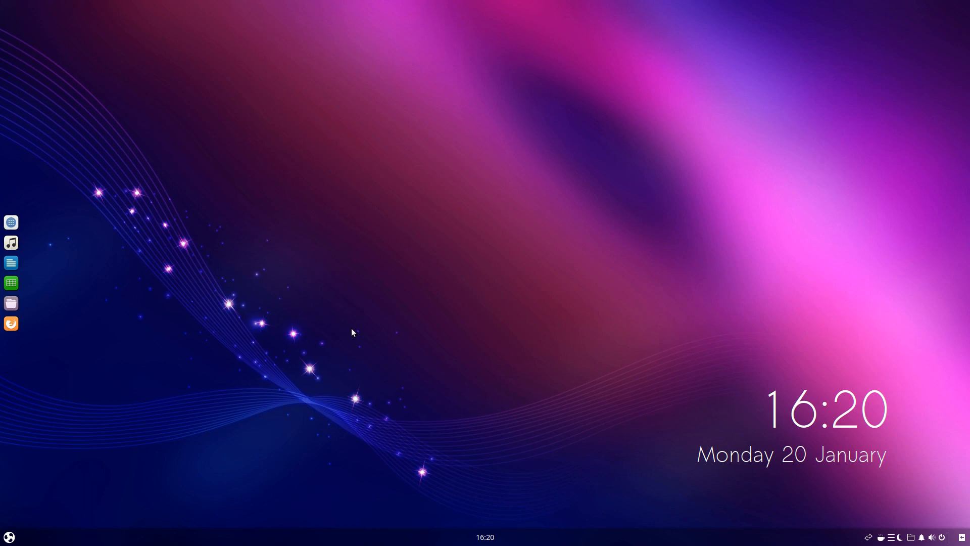
Open the bookmarked forum post "Proposal for a new menu applet for the desktop" in Firefox and review its installation instructions
left_click(11, 323)
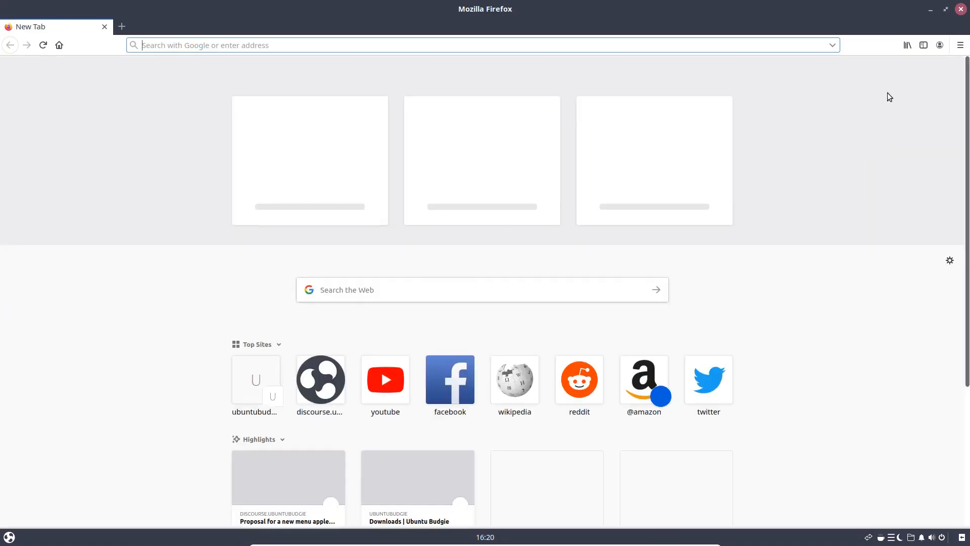
left_click(907, 46)
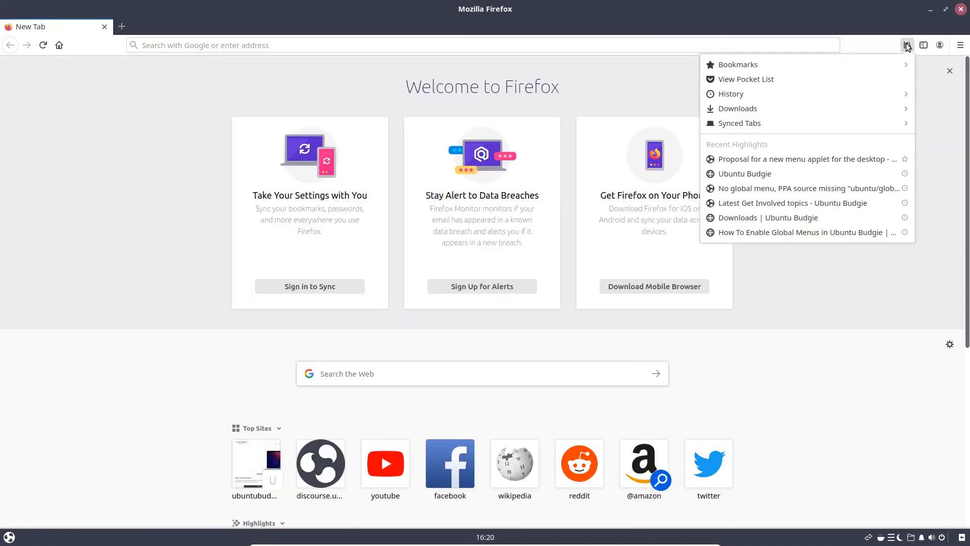
left_click(808, 159)
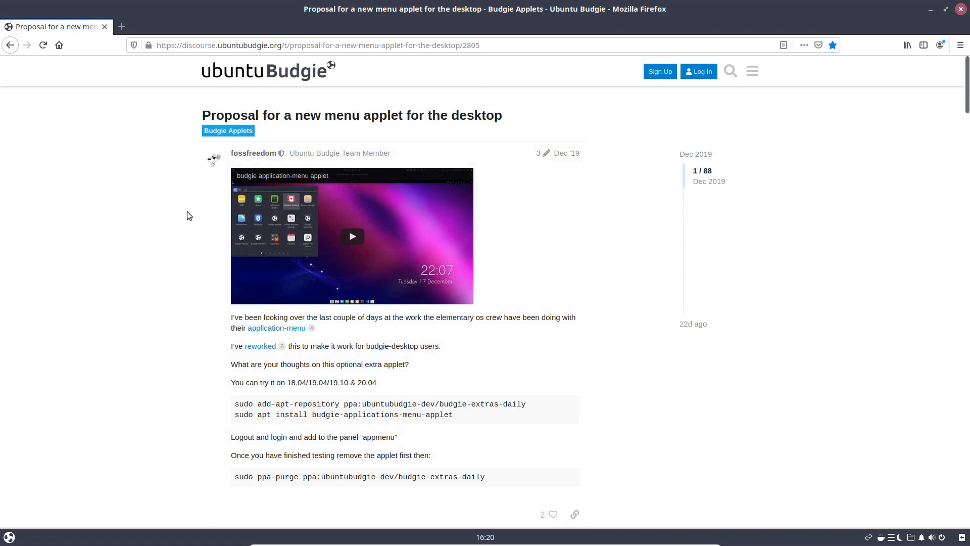
scroll(111, 293, "down", 1)
scroll(110, 293, "up", 1)
scroll(217, 323, "down", 3)
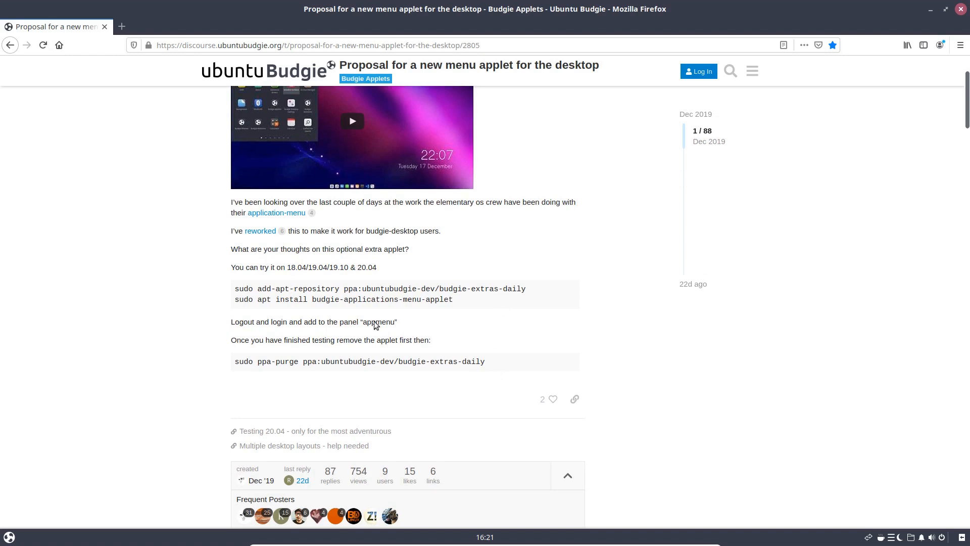
Copy the add-apt-repository command from the post and open the Tilix terminal
triple_click(295, 286)
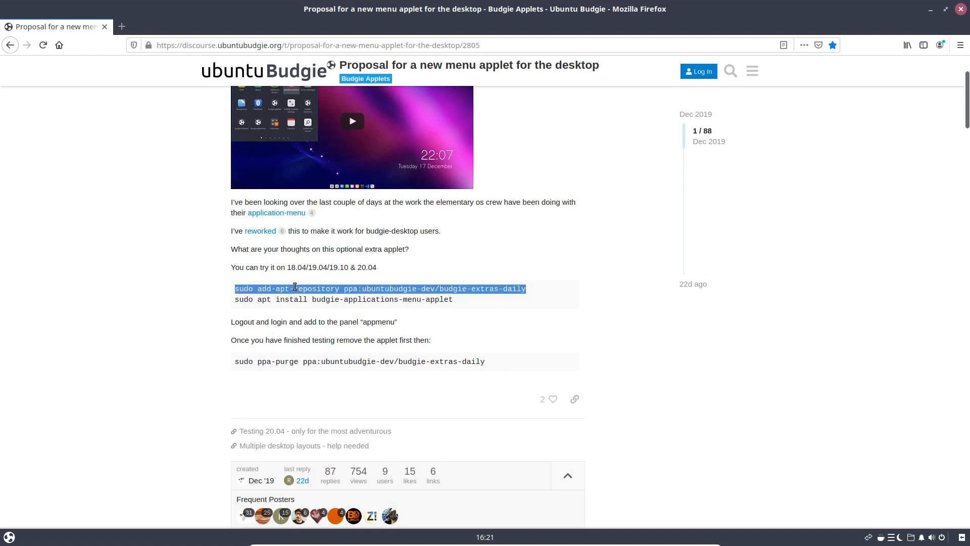
right_click(295, 287)
left_click(321, 297)
left_click(9, 536)
type("term")
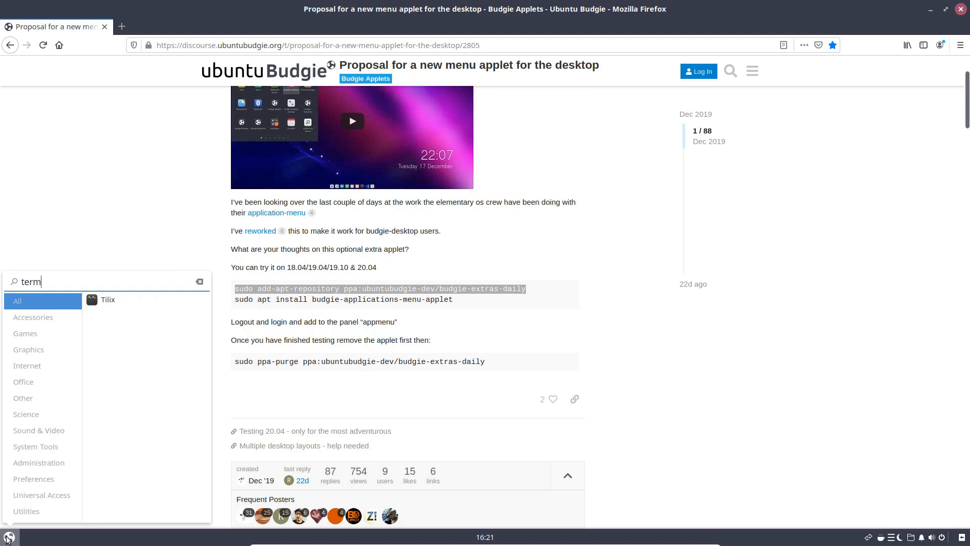
left_click(135, 302)
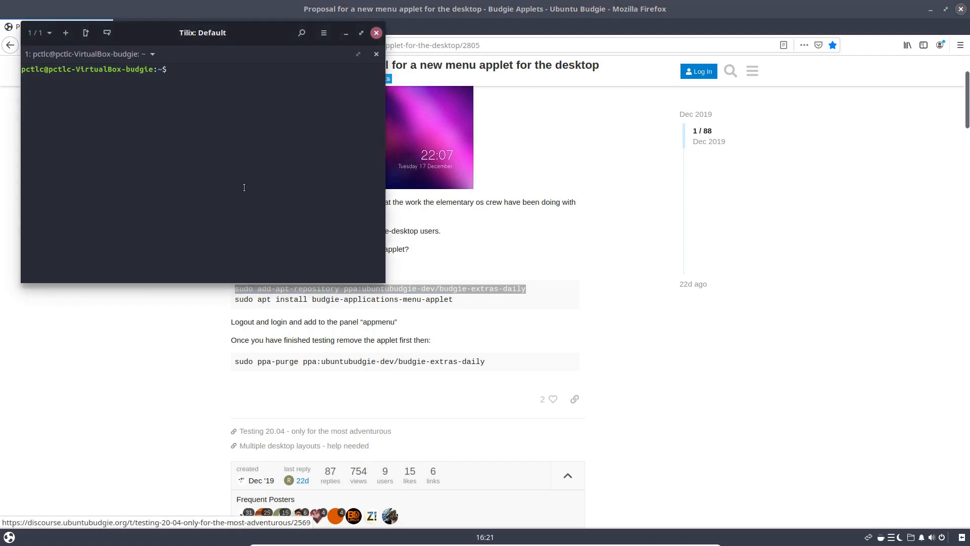
Run the copied command sudo add-apt-repository ppa:ubuntubudgie-dev/budgie-extras-daily, enter the account password and confirm adding the repository
right_click(191, 70)
left_click(178, 135)
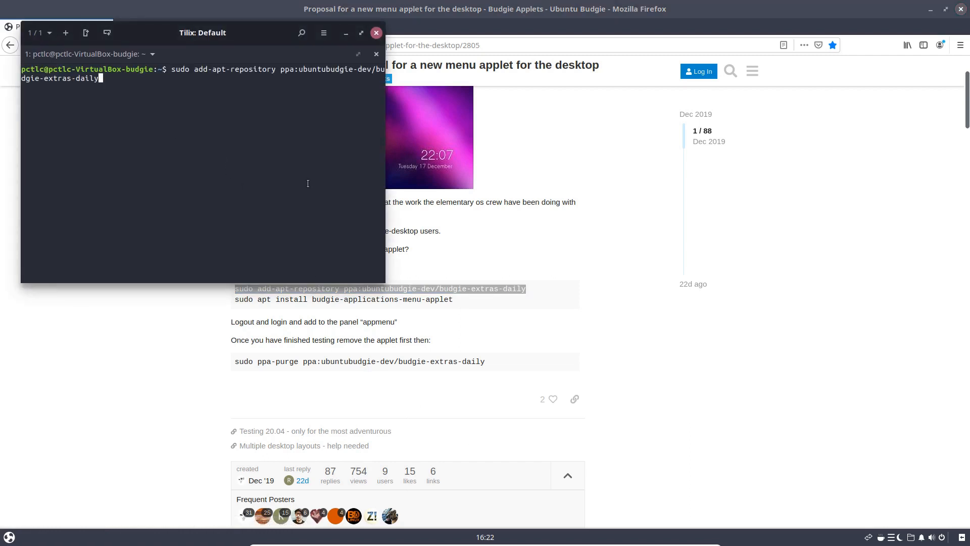
key("Return")
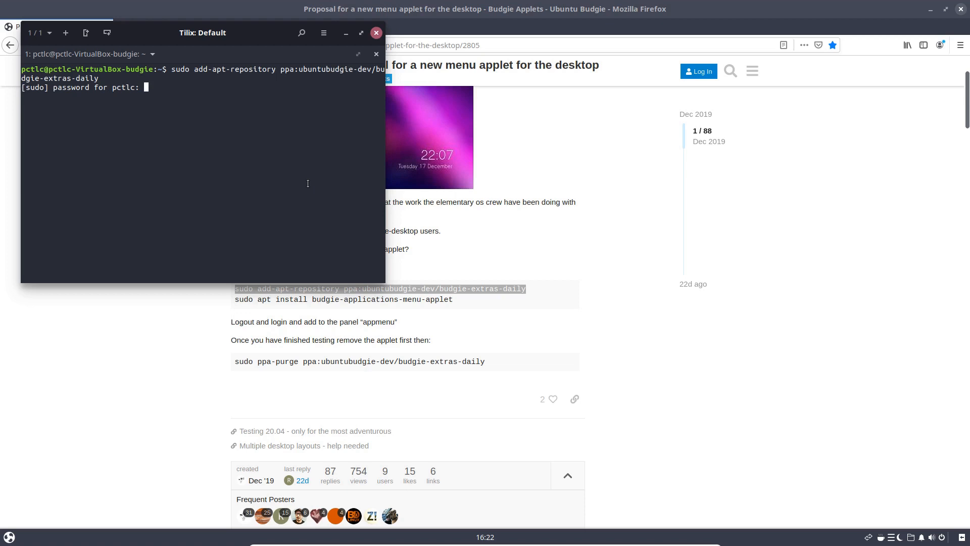
key("Return")
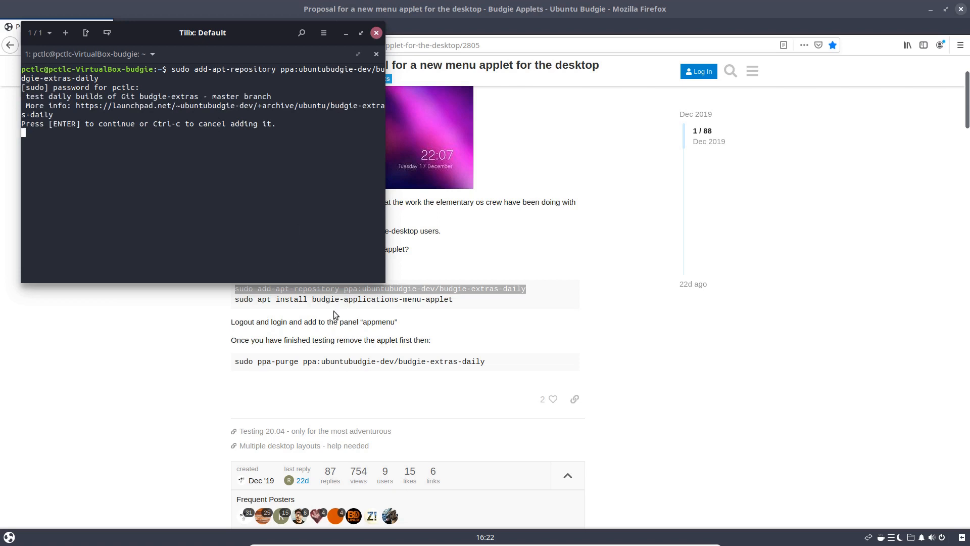
left_click_drag(207, 37, 708, 95)
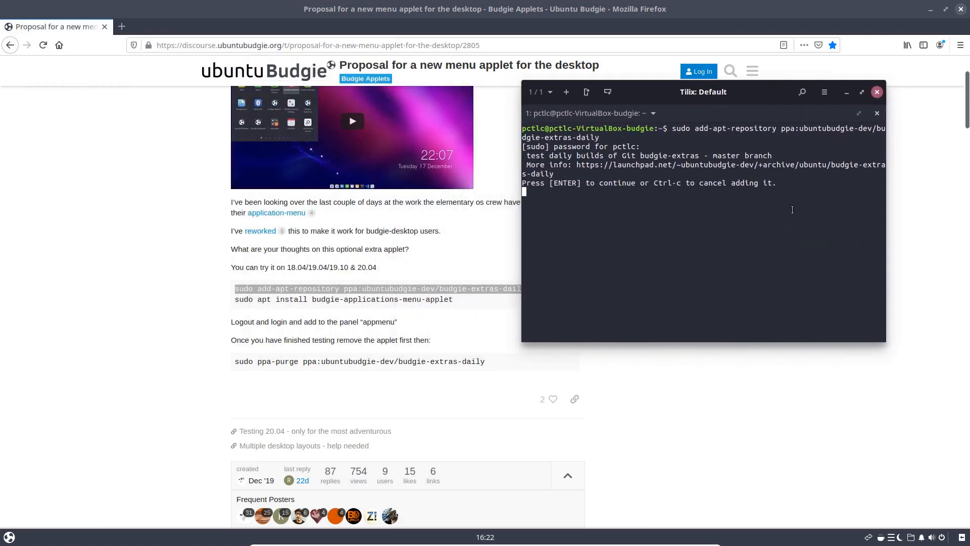
key("Return")
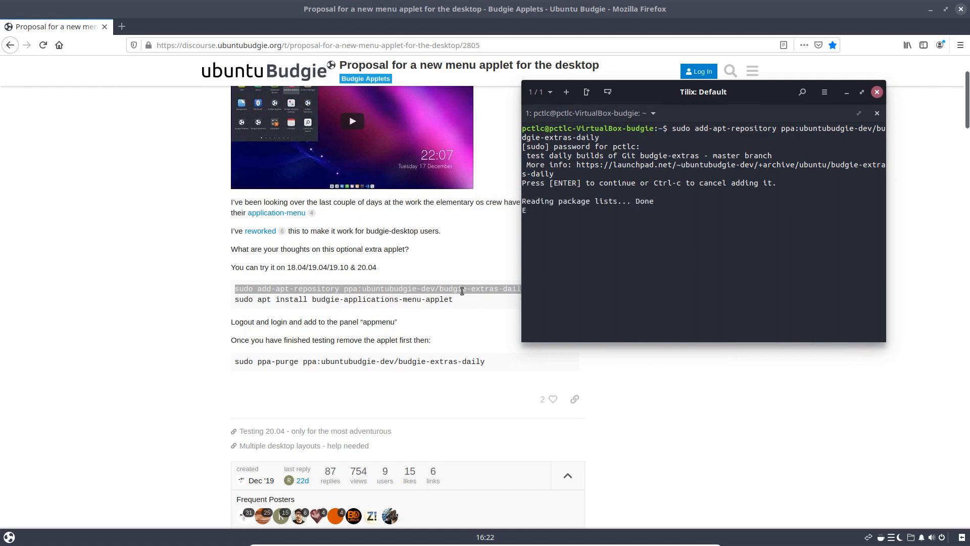
Copy the apt install command for the menu applet from the forum post
triple_click(265, 301)
right_click(266, 302)
left_click(288, 310)
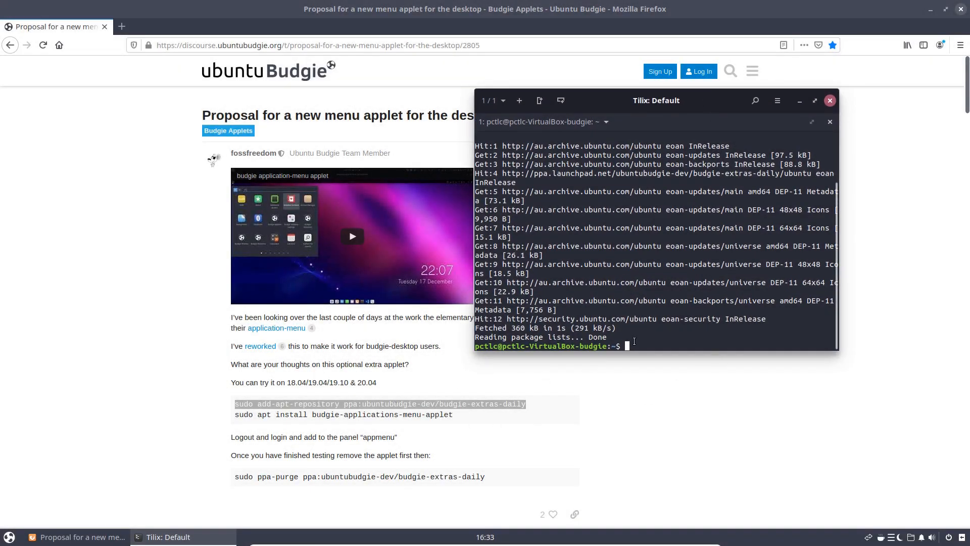
Refresh the package lists in the terminal with sudo apt update
type("sudo apt u")
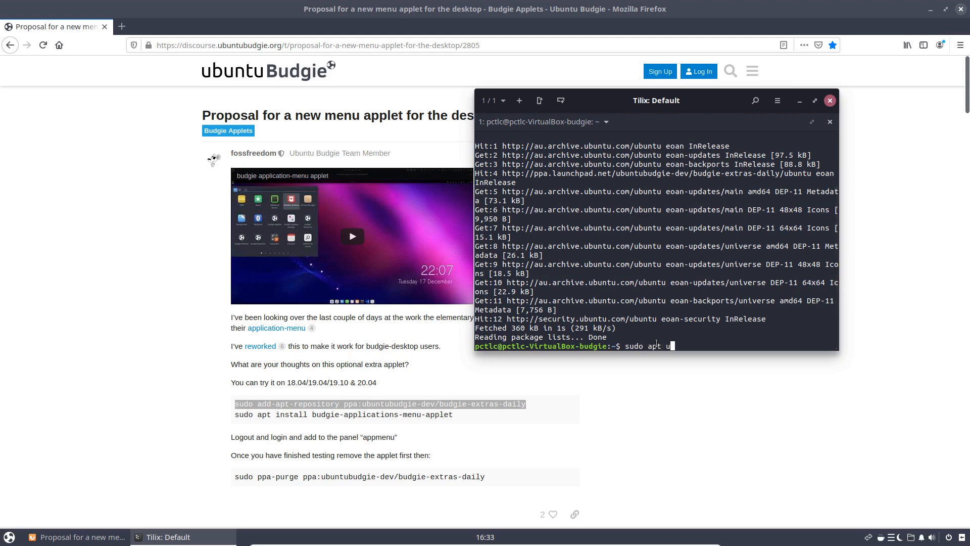
type("pdate")
key("Return")
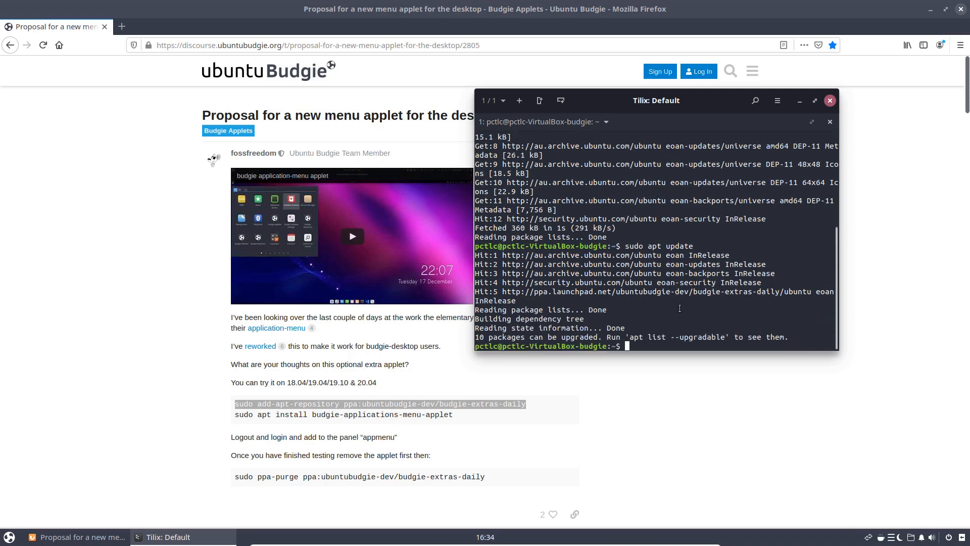
Copy sudo apt install budgie-applications-menu-applet from the post, run it in Tilix and accept the installation with y
triple_click(360, 415)
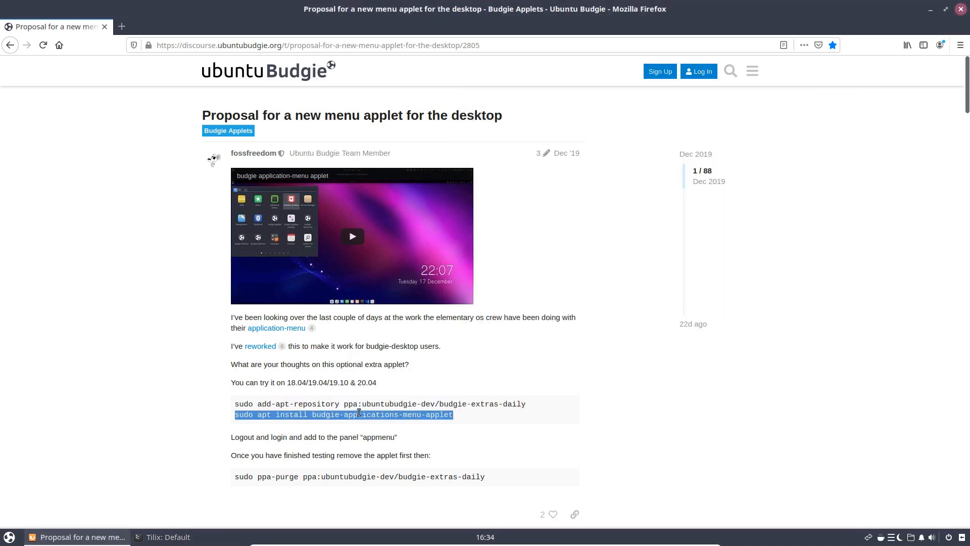
right_click(360, 414)
left_click(382, 421)
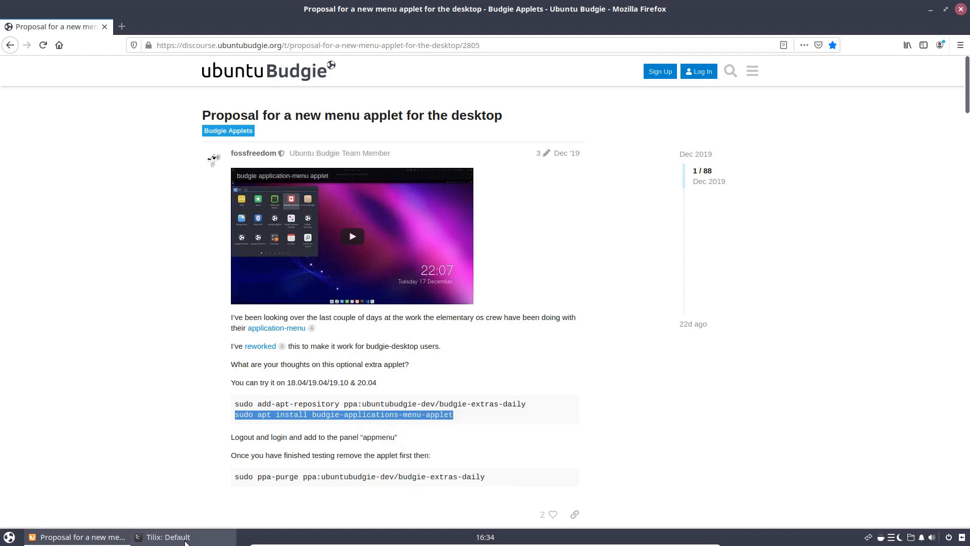
left_click(168, 537)
right_click(644, 348)
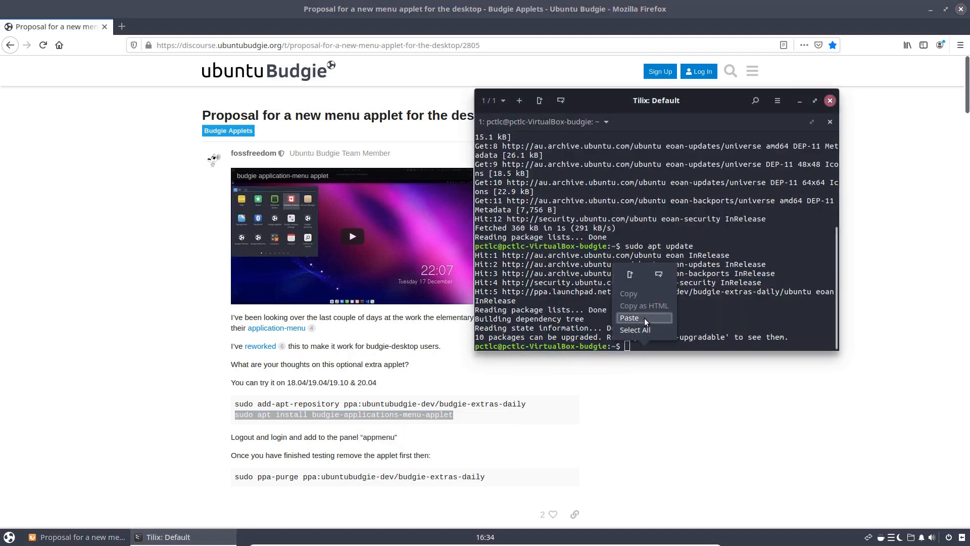
left_click(645, 319)
key("Return")
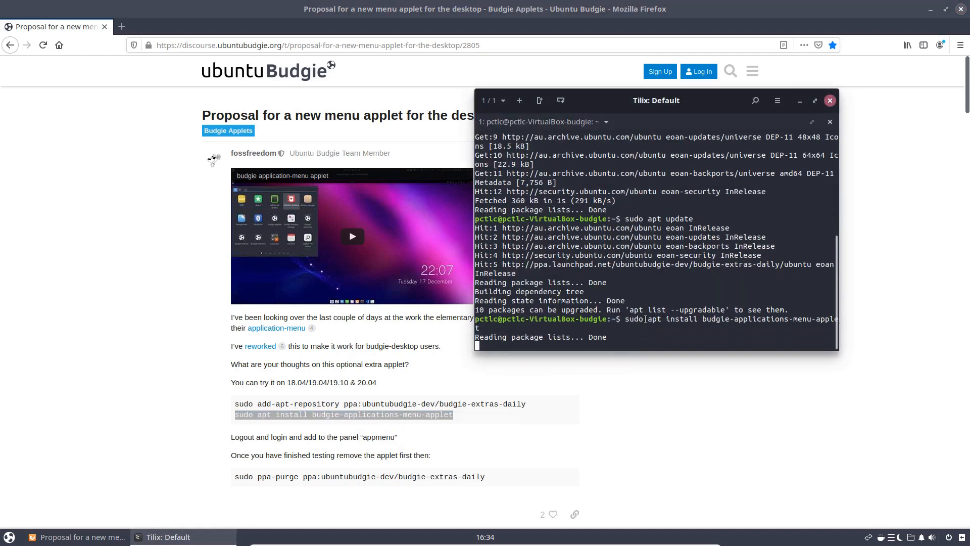
type("y")
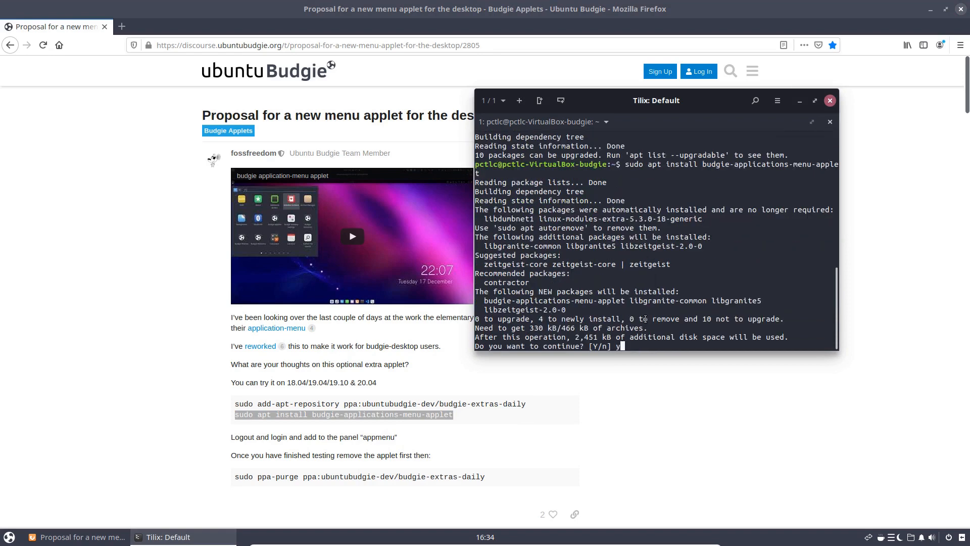
key("Return")
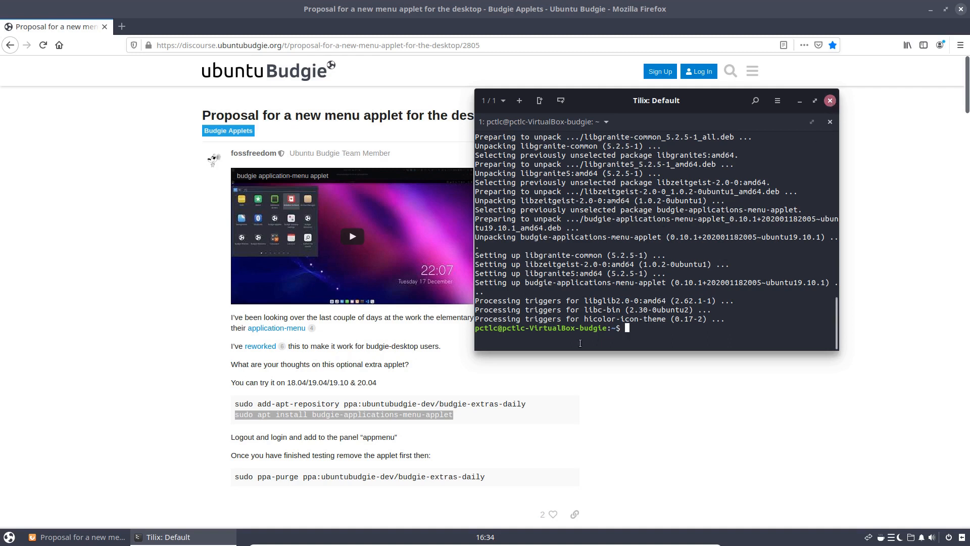
Close the browser and the terminal
left_click_drag(470, 403, 529, 407)
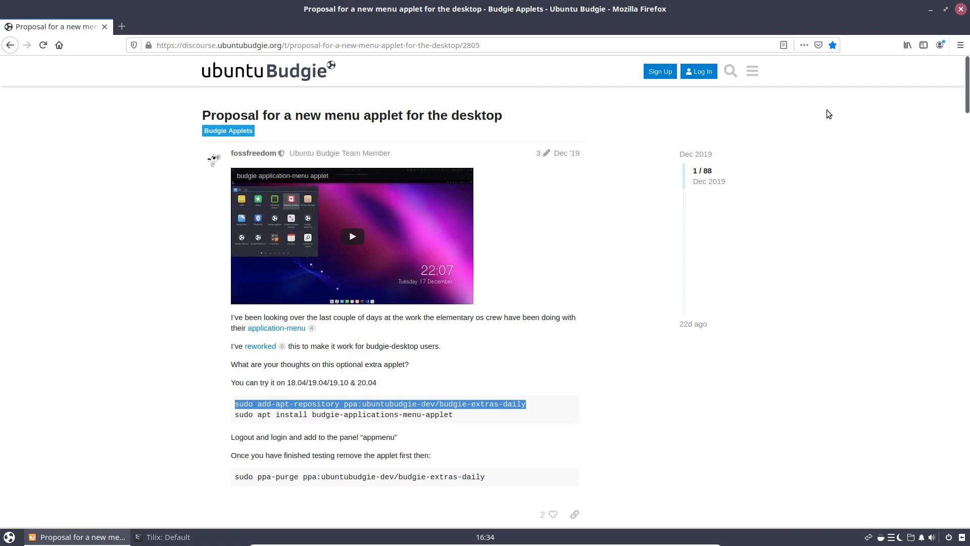
left_click(960, 12)
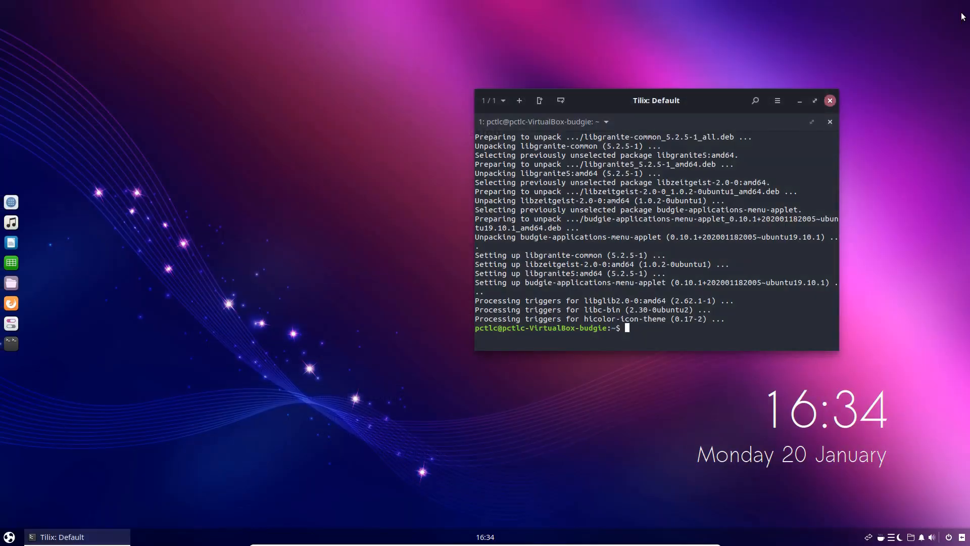
left_click(828, 102)
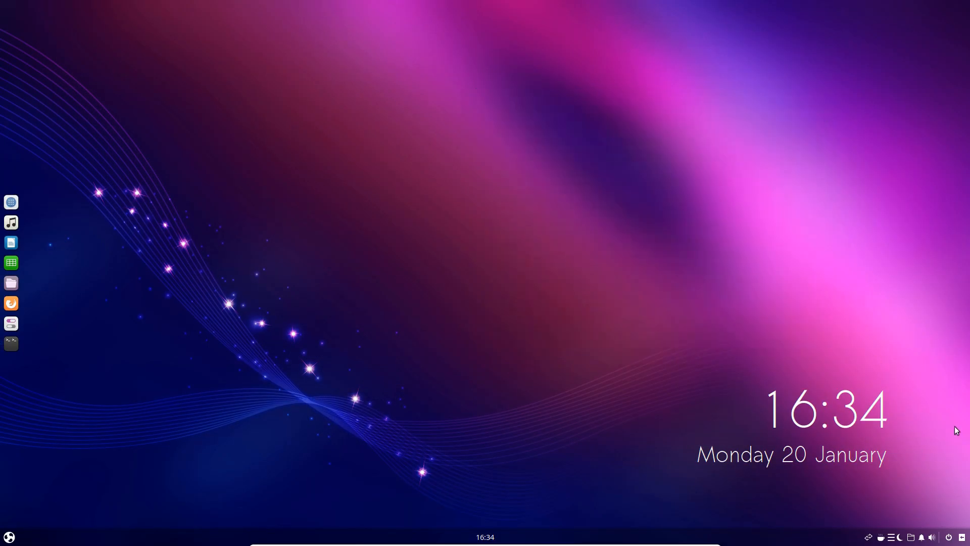
Log out of the desktop session and log back in with the account password
left_click(948, 537)
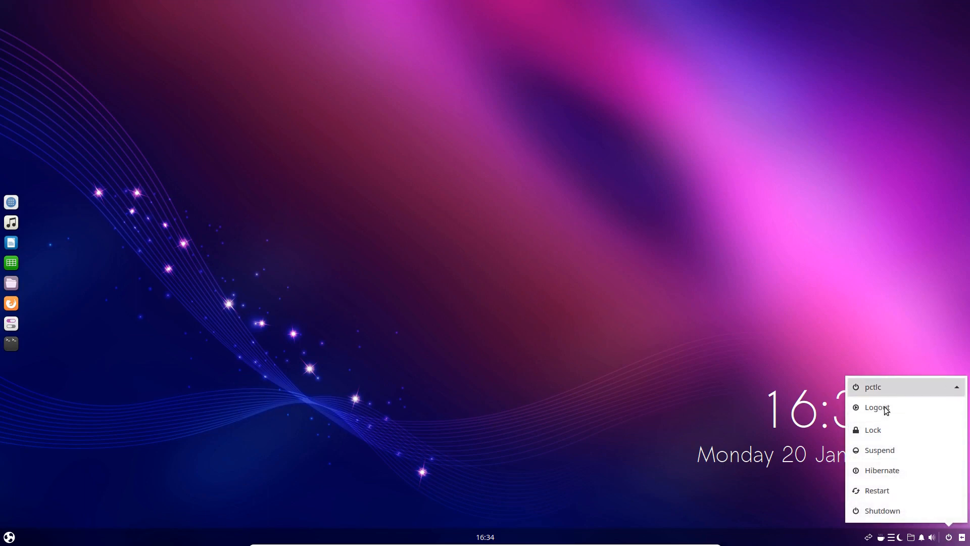
left_click(877, 407)
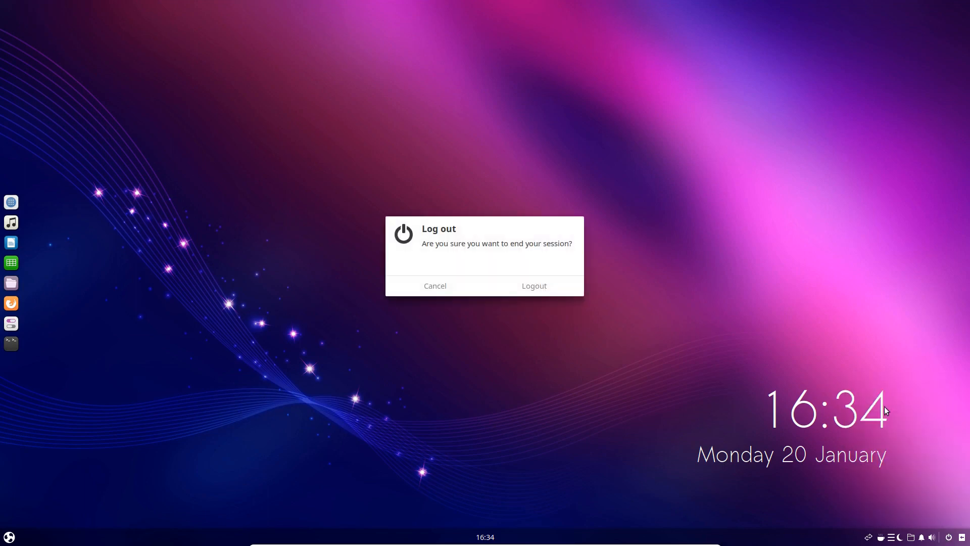
left_click(539, 284)
type("••••••")
key("Return")
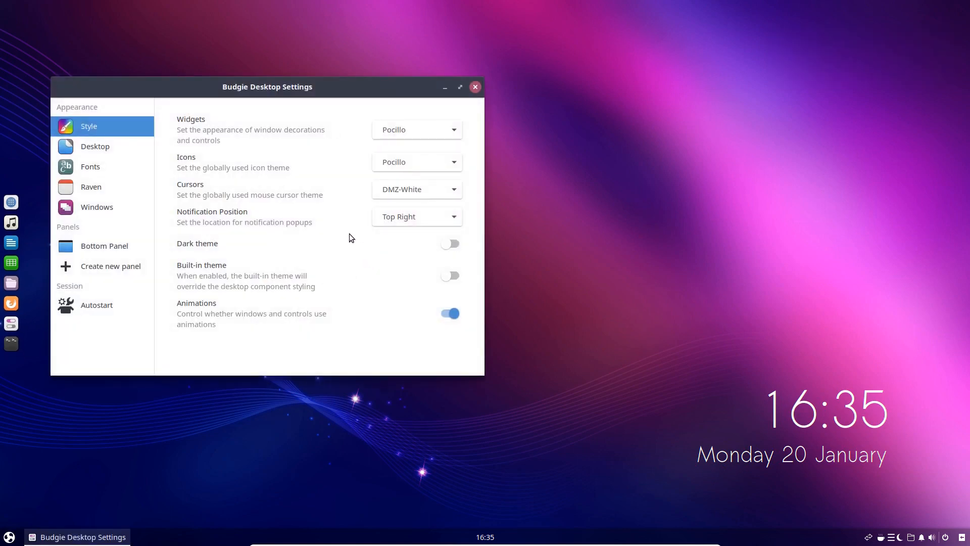
Add the AppMenu applet to the Bottom Panel in Budgie Desktop Settings
left_click(106, 245)
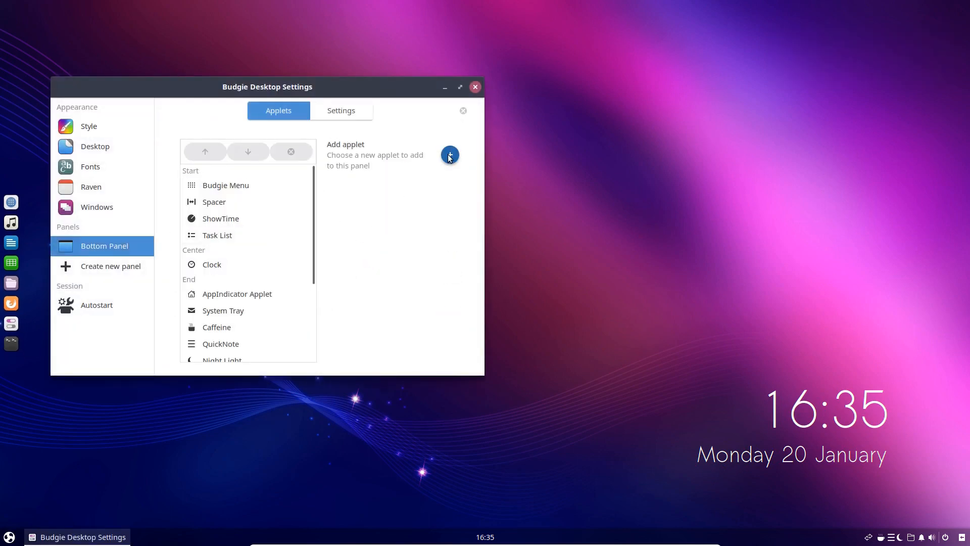
left_click(449, 156)
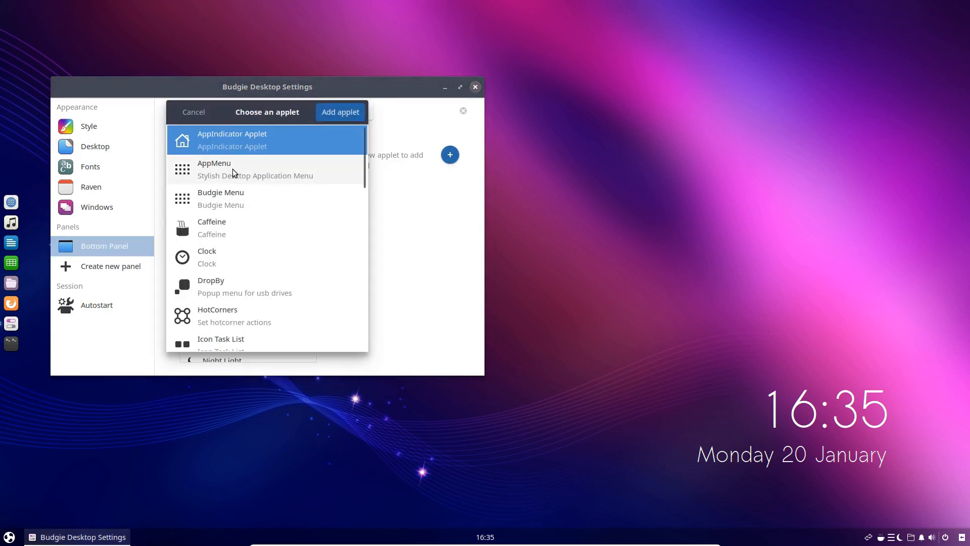
left_click(213, 169)
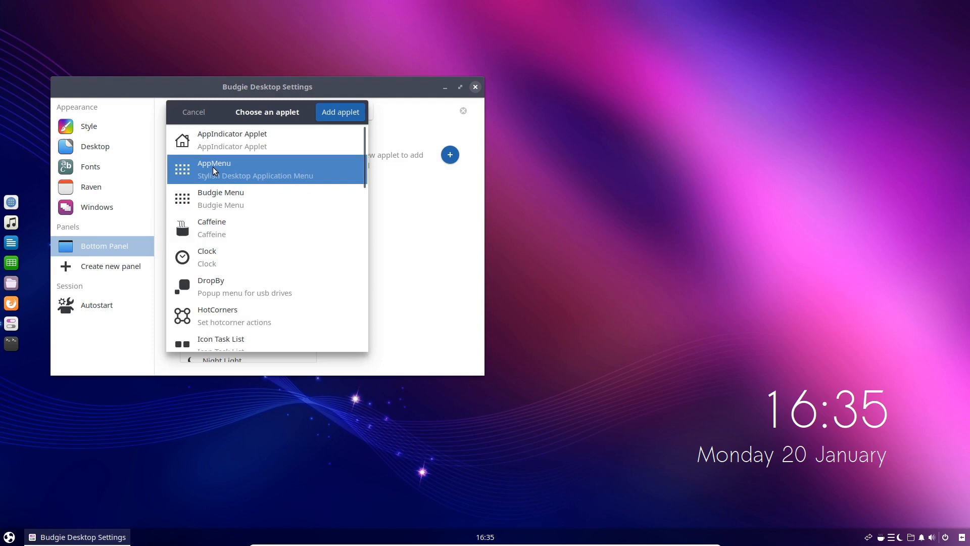
left_click(336, 111)
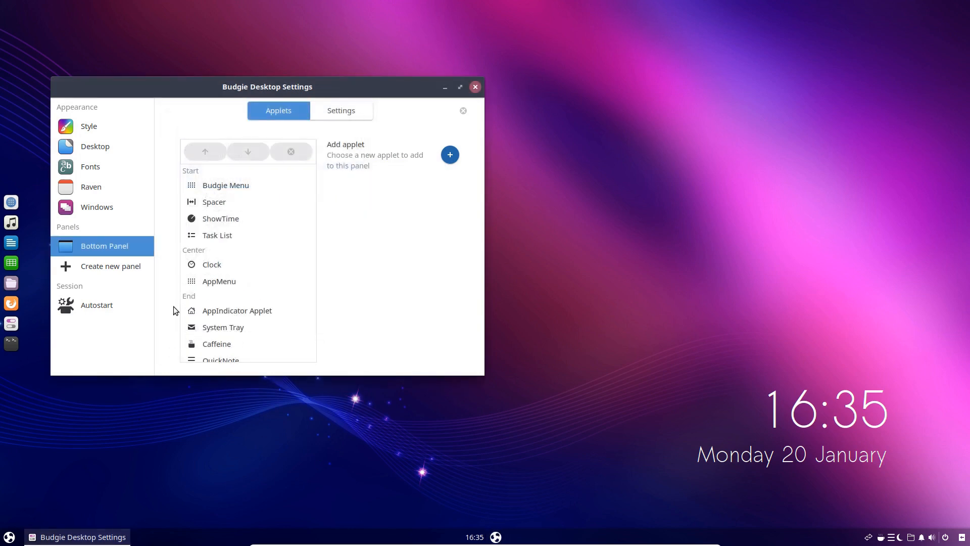
Remove the Budgie Menu applet from the Bottom Panel and confirm the removal
left_click(220, 187)
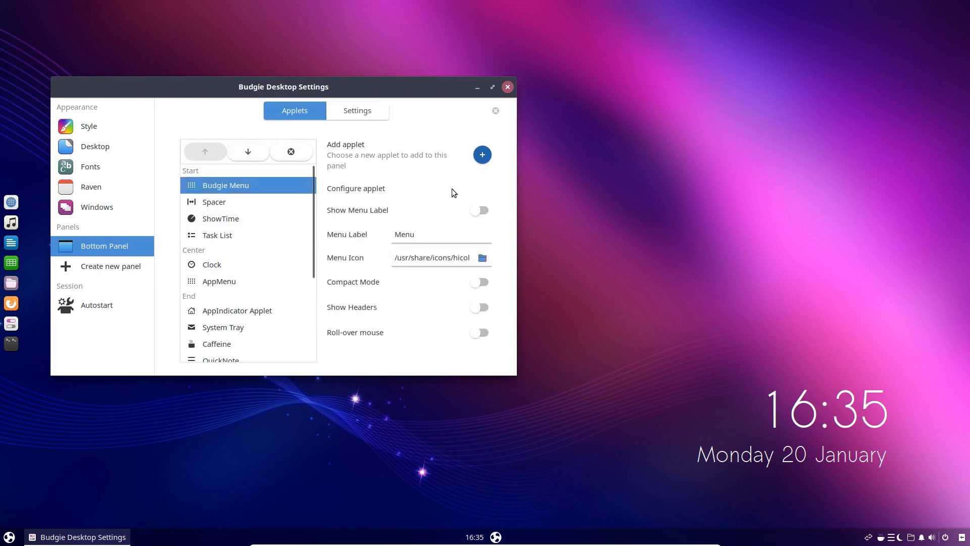
left_click(291, 153)
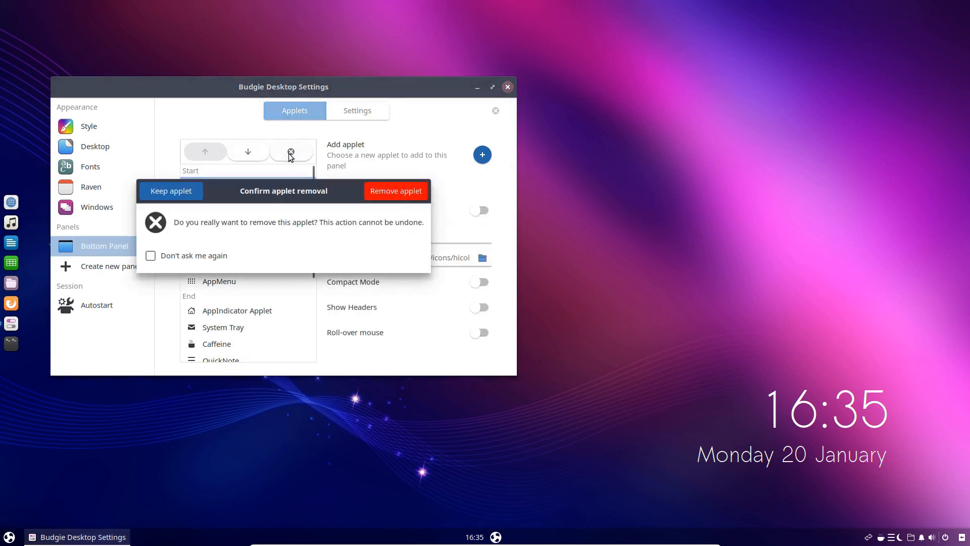
left_click(393, 192)
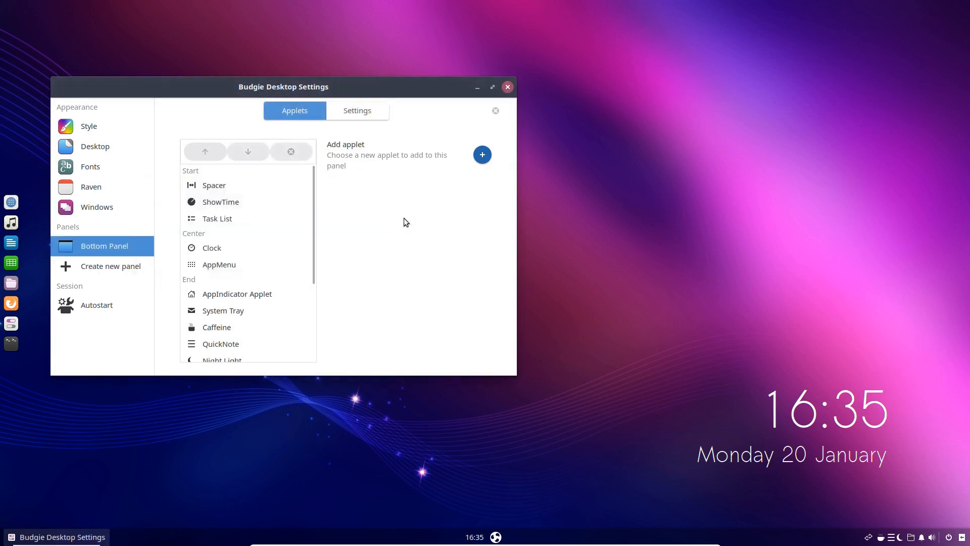
Move the AppMenu applet to the first position in the Bottom Panel's Start section and close Budgie Desktop Settings
left_click(219, 266)
left_click(206, 153)
left_click(205, 153)
left_click(205, 153)
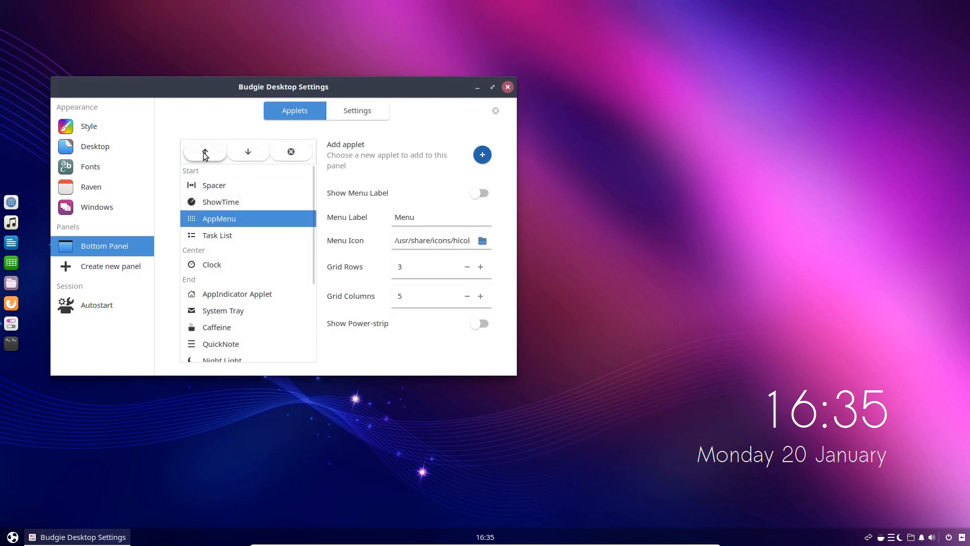
left_click(205, 153)
left_click(205, 153)
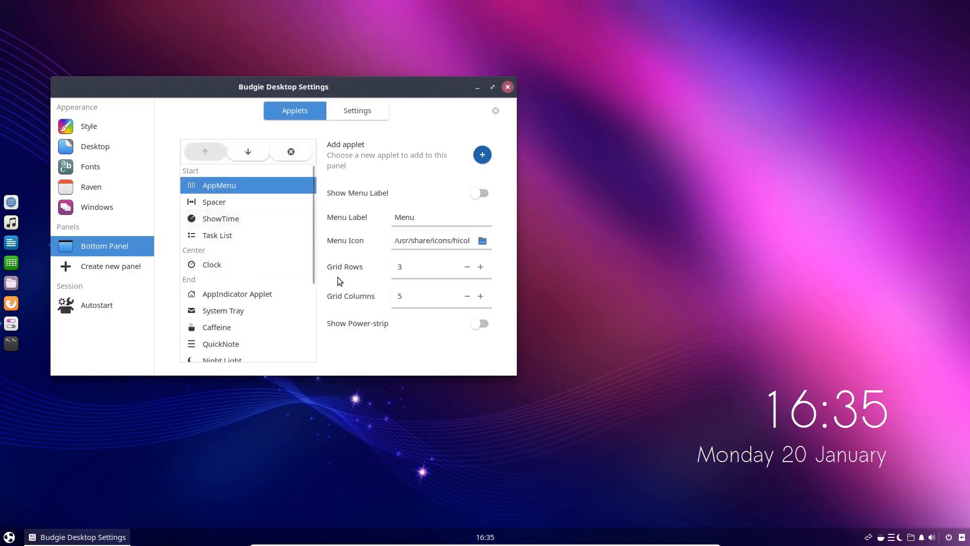
left_click(508, 88)
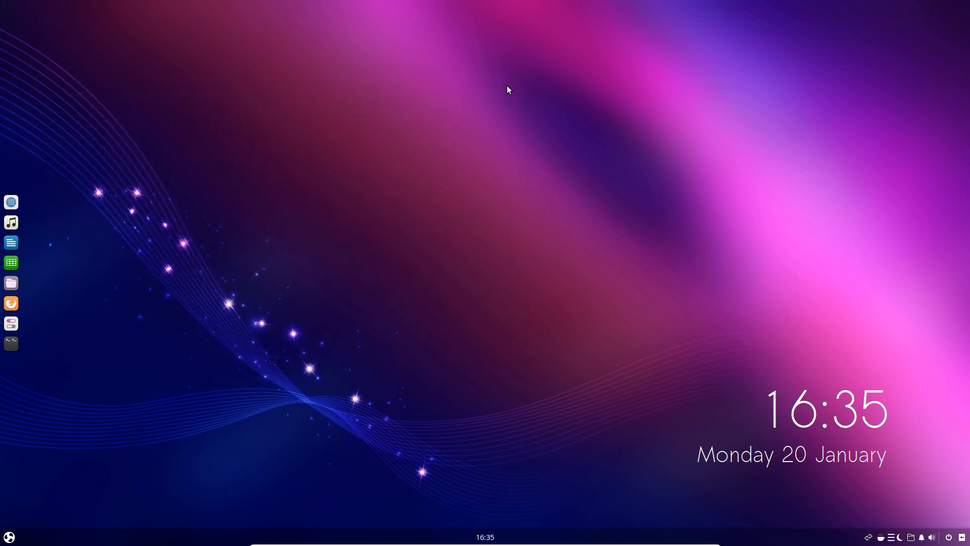
Open AppMenu from the bottom panel and look through all pages of its application grid
left_click(10, 536)
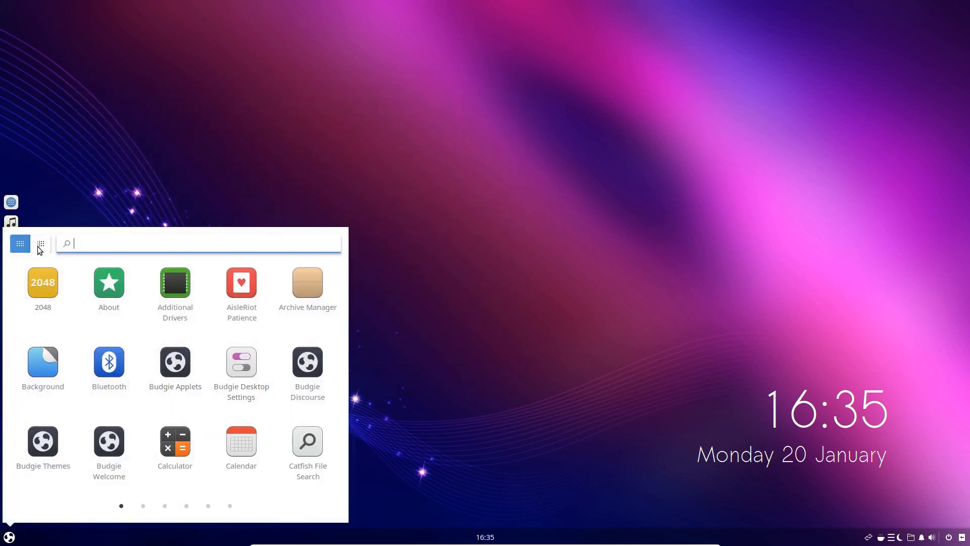
scroll(148, 346, "down", 2)
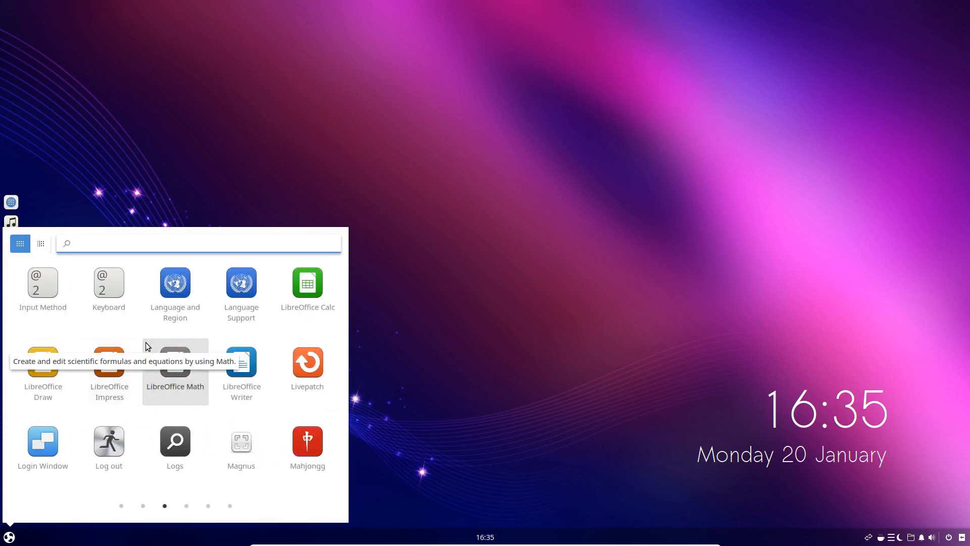
scroll(147, 346, "up", 2)
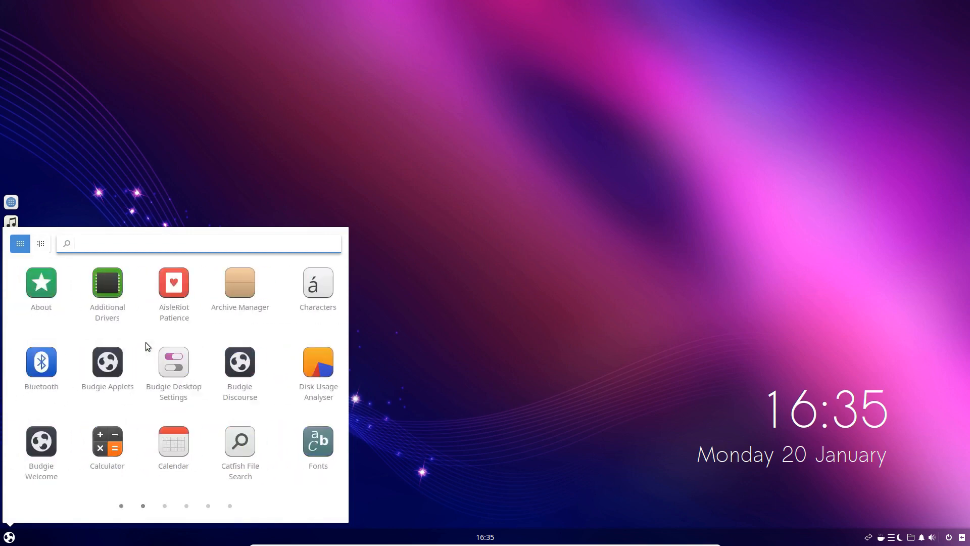
scroll(147, 346, "down", 1)
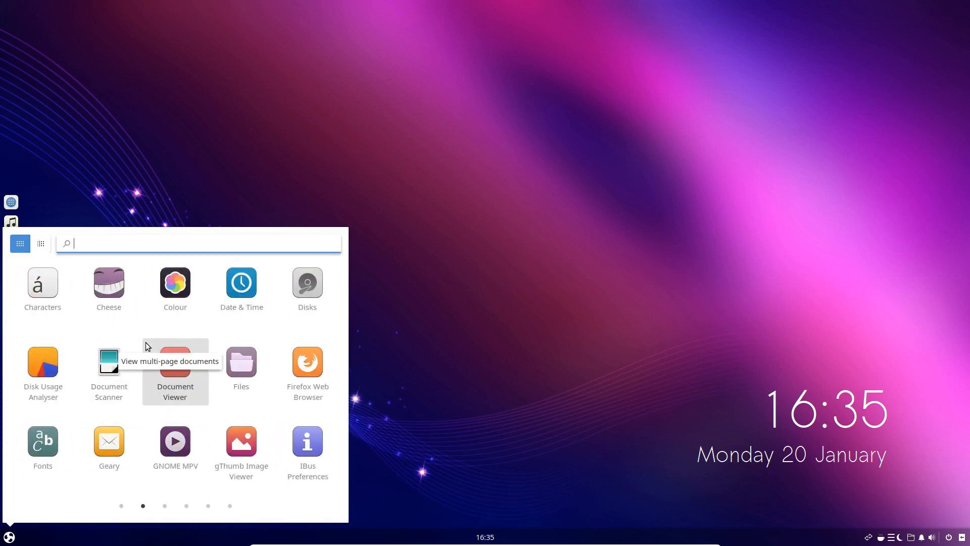
scroll(147, 346, "down", 1)
scroll(147, 345, "down", 1)
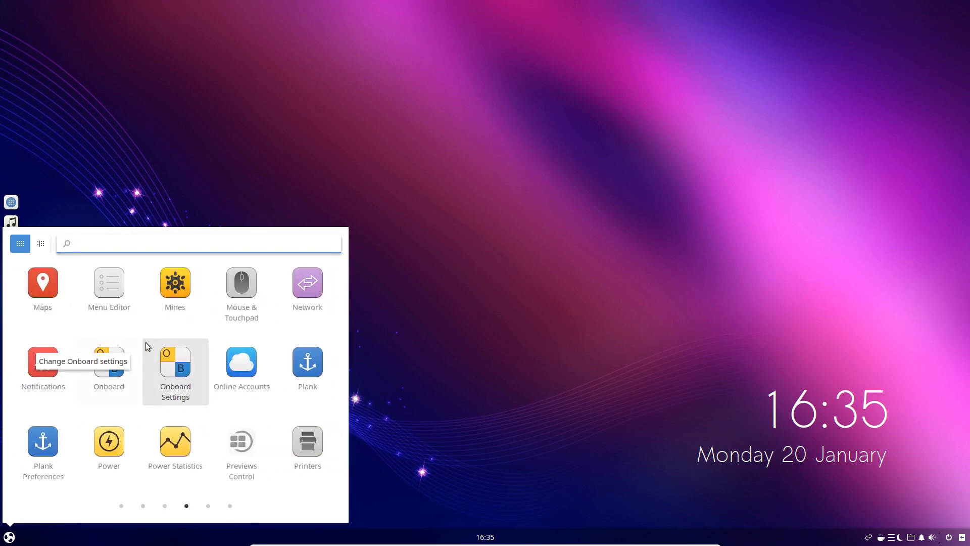
scroll(146, 345, "down", 1)
scroll(147, 346, "down", 1)
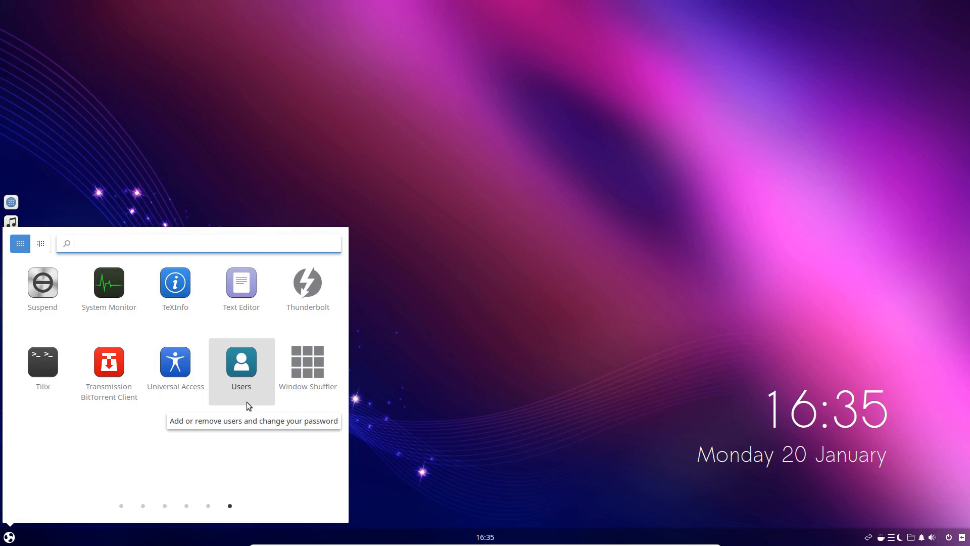
scroll(246, 402, "up", 5)
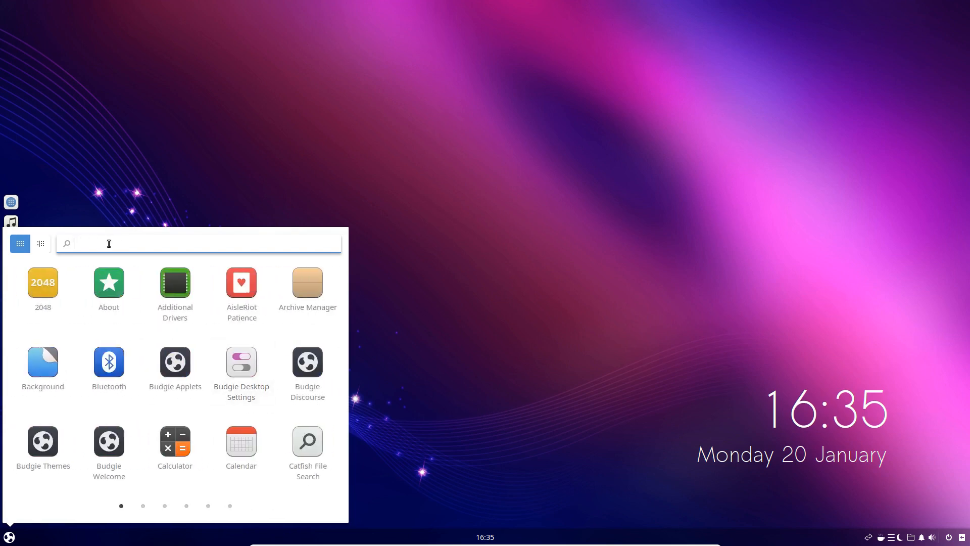
Examine AppMenu's category view, including Games, Graphics, Utilities and the full Accessories list, and return to the grid view
left_click(41, 245)
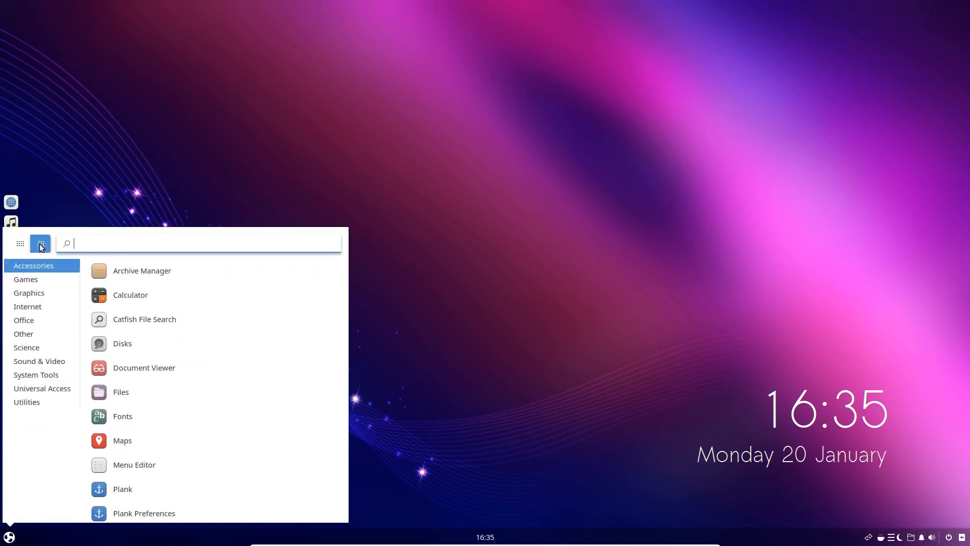
left_click(26, 279)
left_click(25, 291)
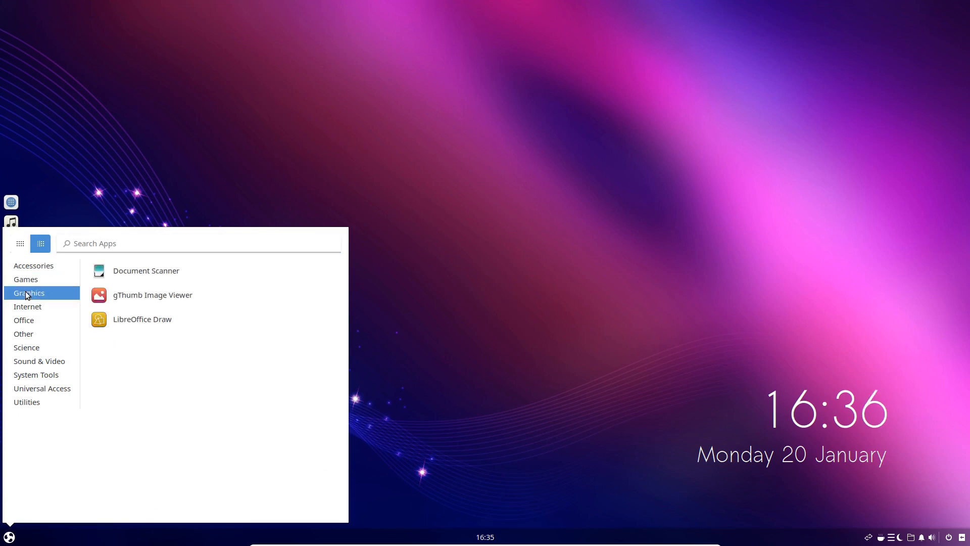
left_click(24, 307)
left_click(23, 321)
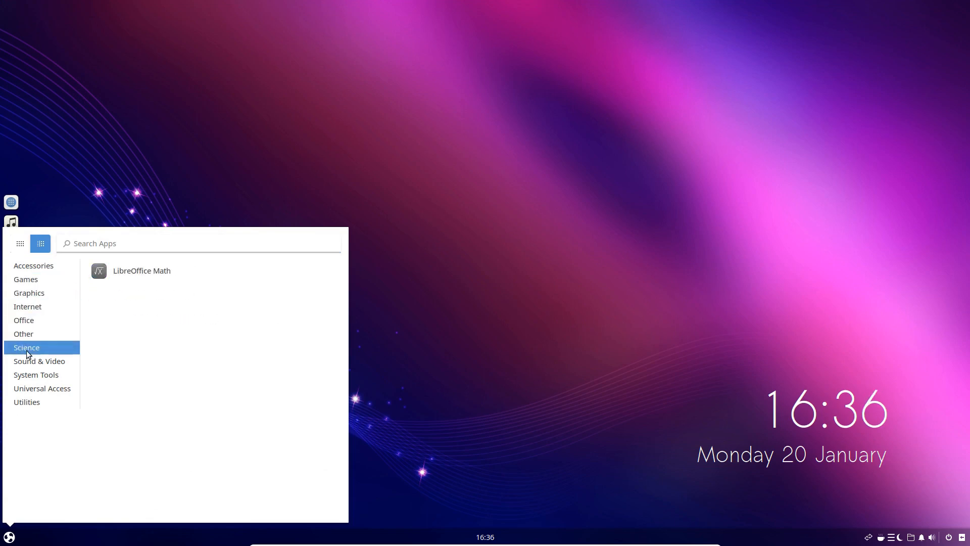
left_click(28, 402)
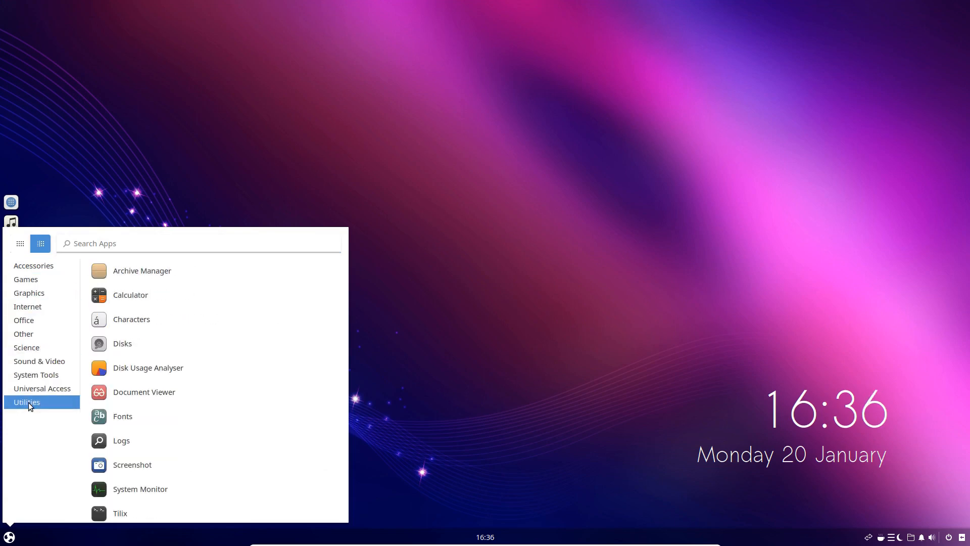
left_click(40, 266)
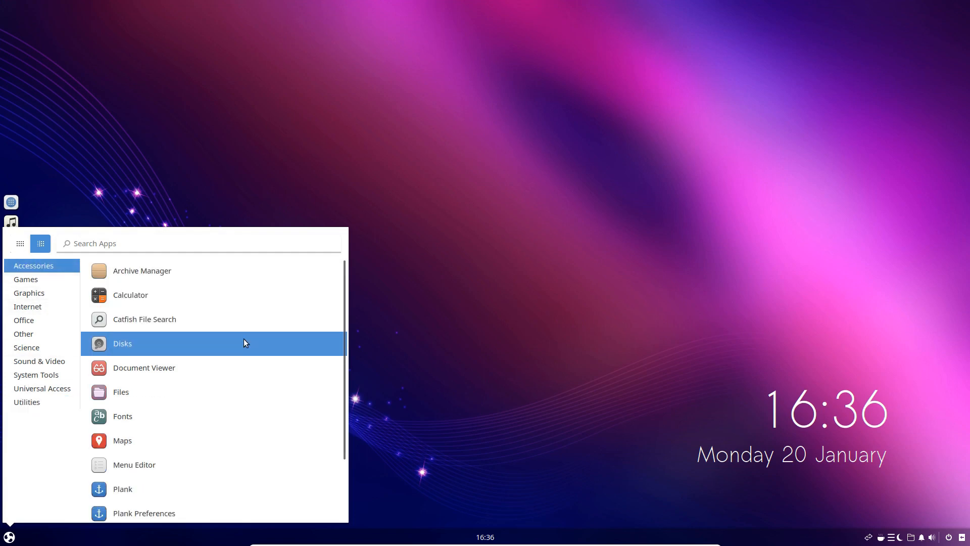
scroll(243, 339, "down", 3)
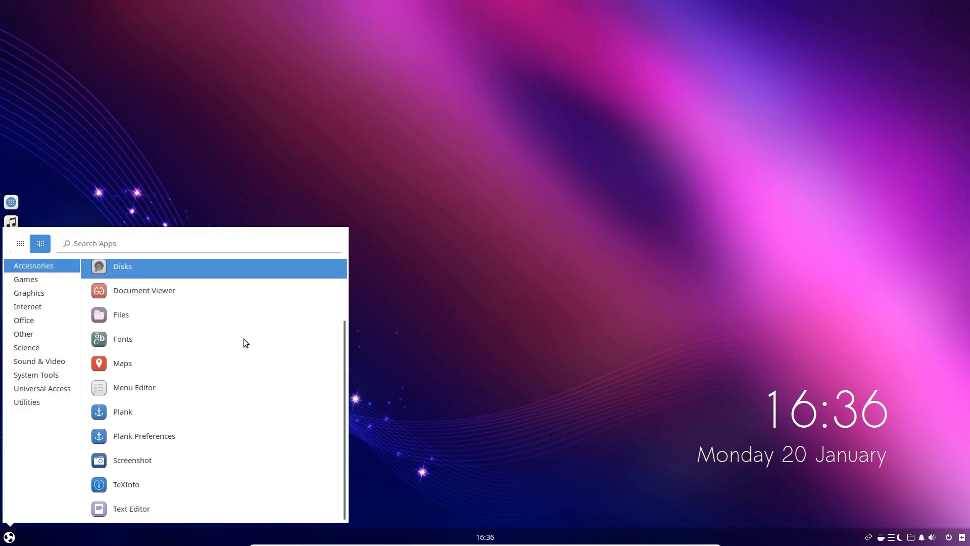
left_click(21, 244)
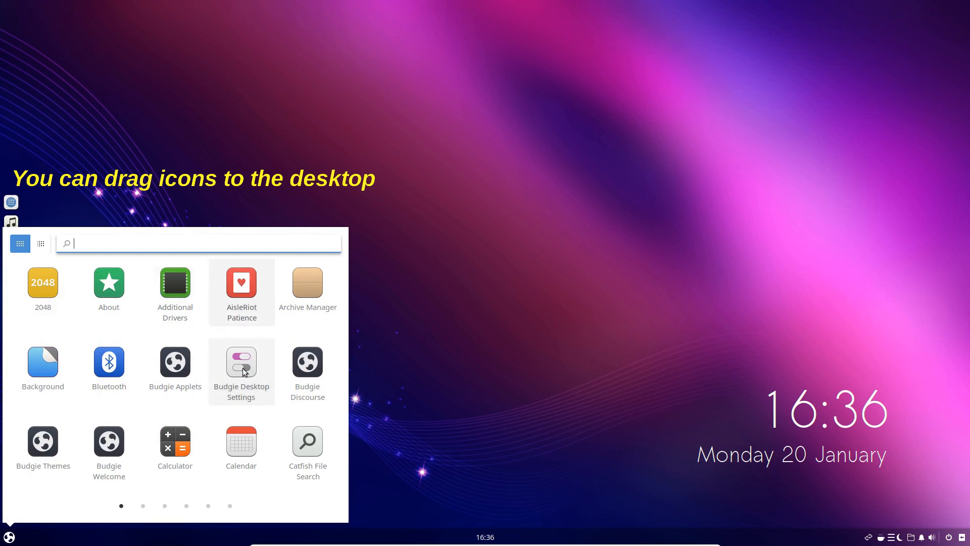
Look through the applications in each AppMenu category from Games down to Utilities
left_click(41, 248)
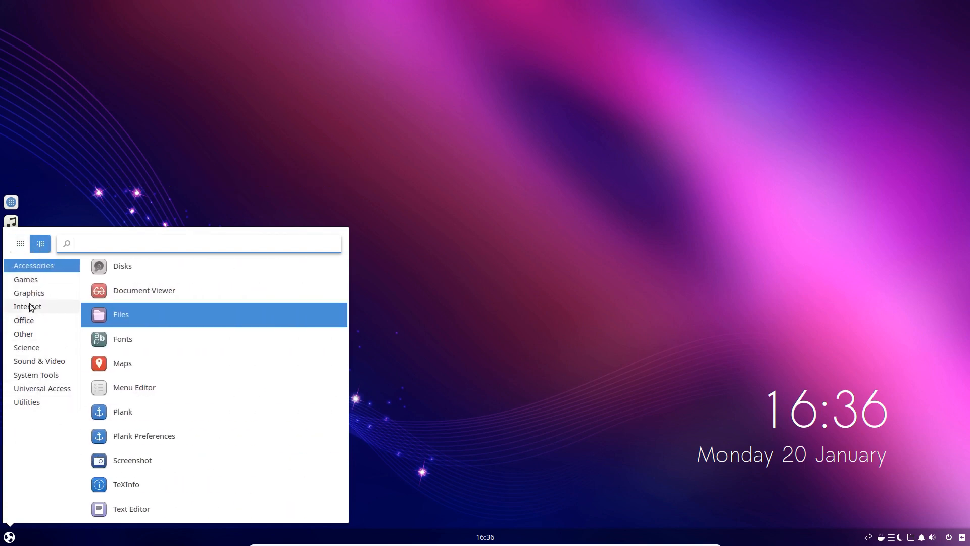
left_click(30, 281)
left_click(28, 294)
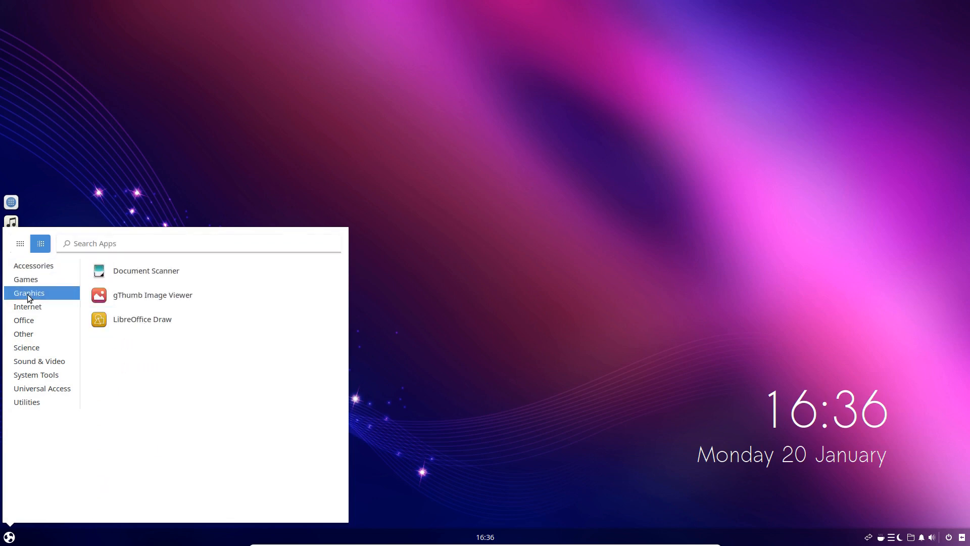
left_click(27, 307)
left_click(24, 321)
left_click(23, 334)
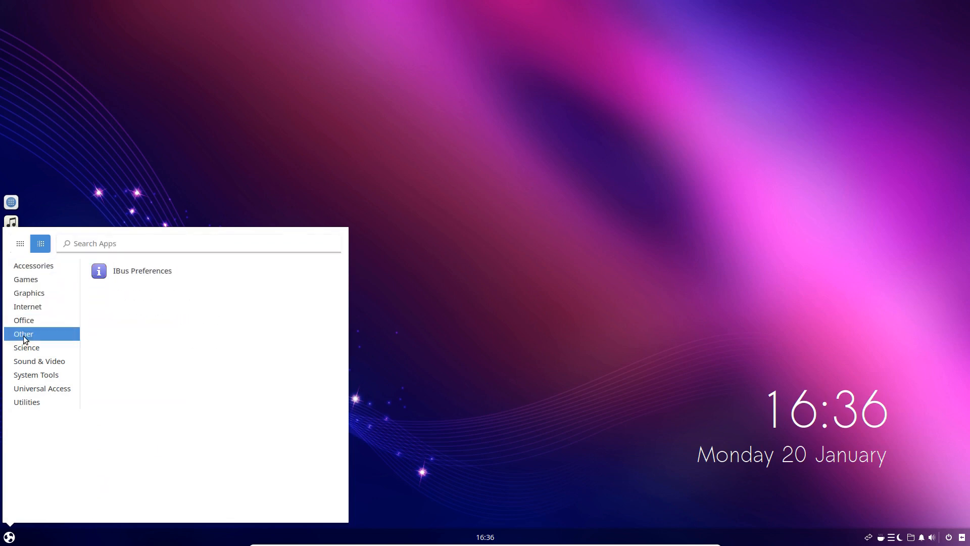
left_click(23, 349)
left_click(24, 362)
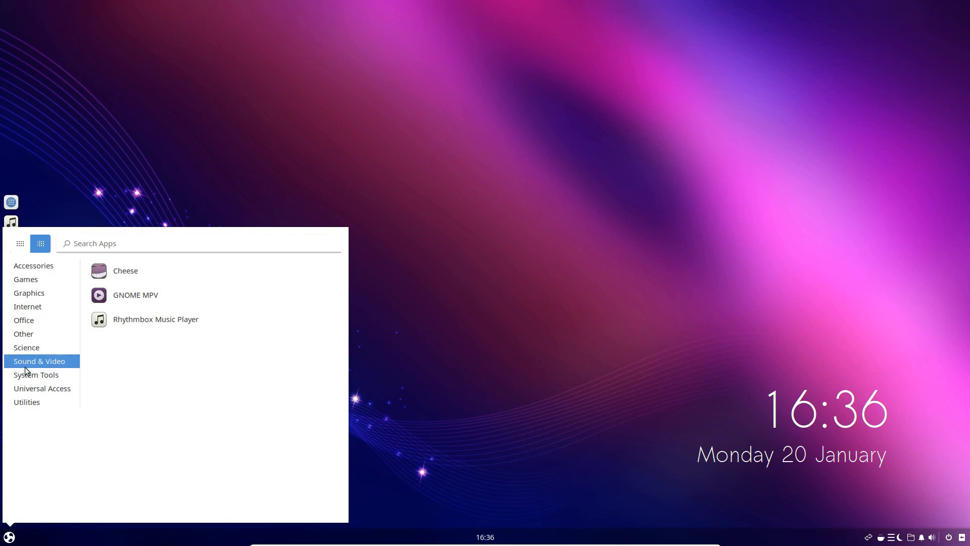
left_click(27, 376)
left_click(31, 389)
left_click(28, 401)
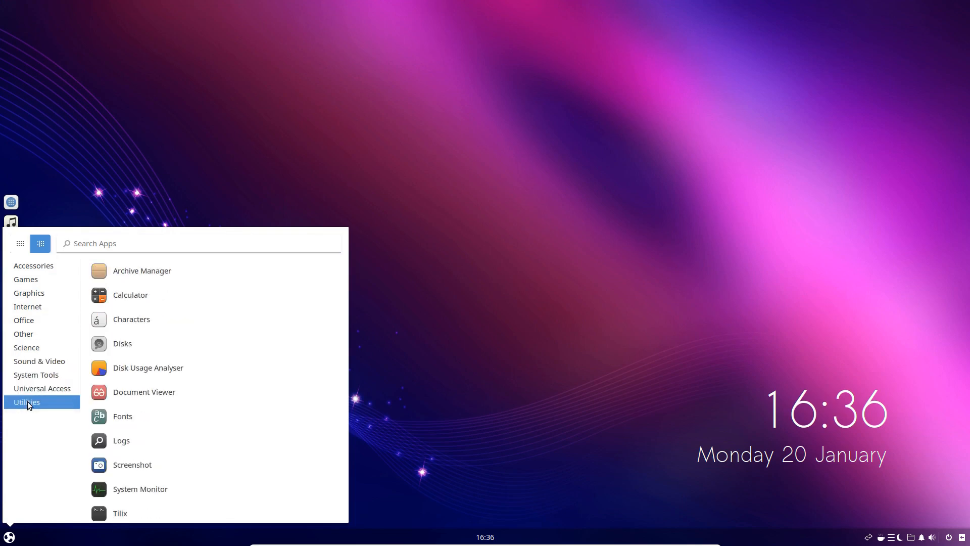
Compare AppMenu's grid and category views, and page through the grid to its last page and back to the first
left_click(20, 243)
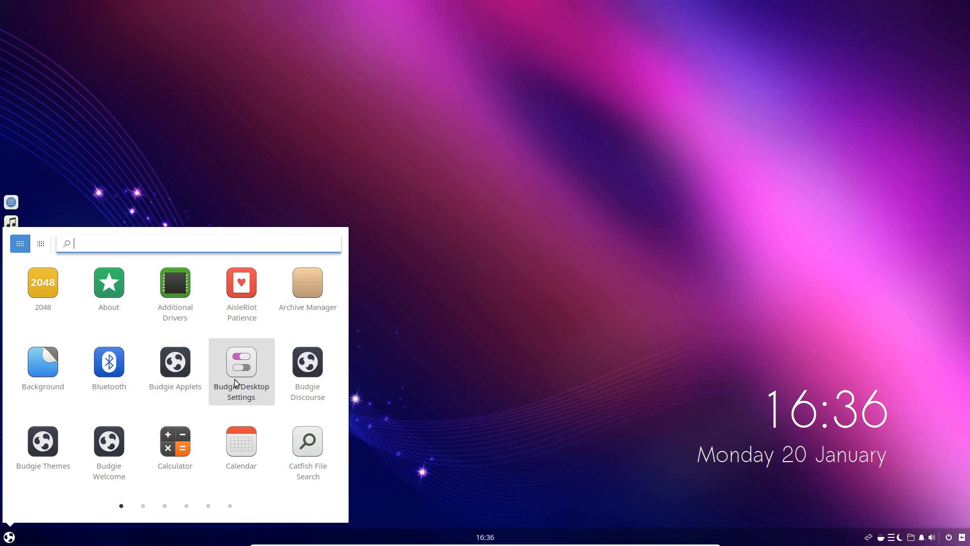
left_click(41, 244)
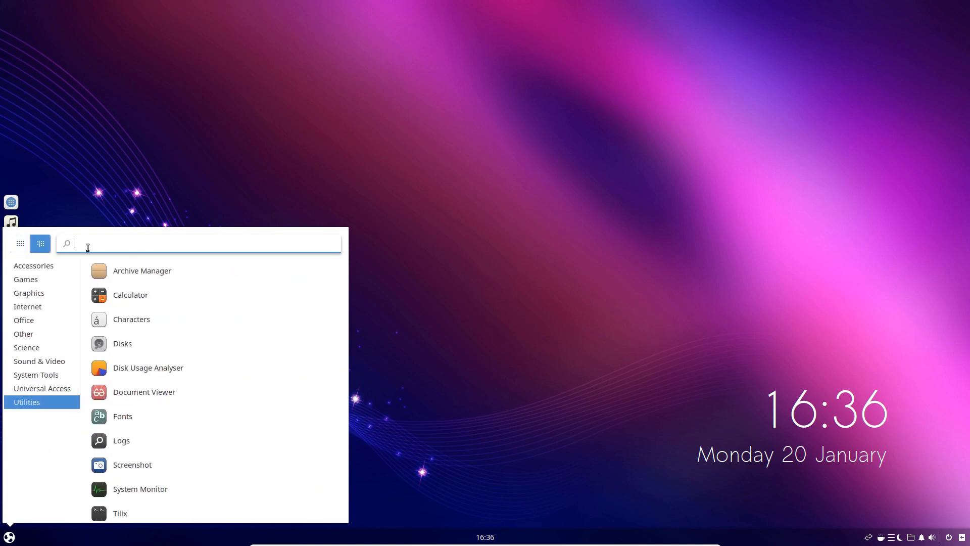
left_click(20, 243)
scroll(183, 364, "down", 2)
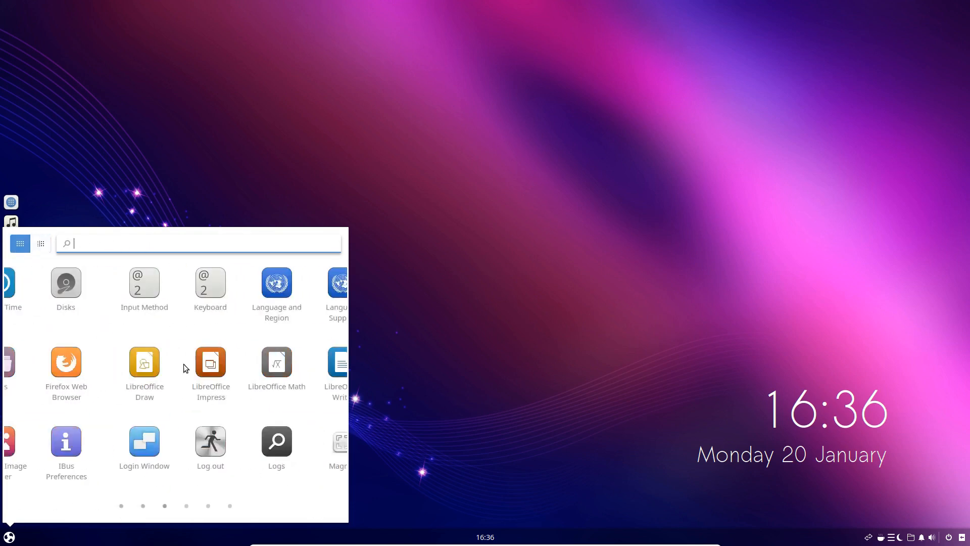
scroll(185, 367, "up", 1)
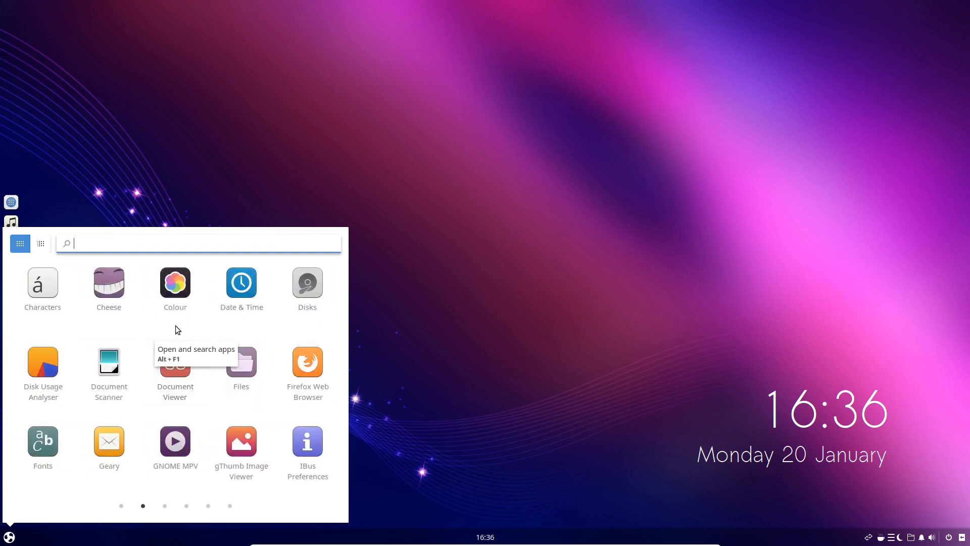
scroll(175, 326, "down", 1)
scroll(175, 327, "down", 1)
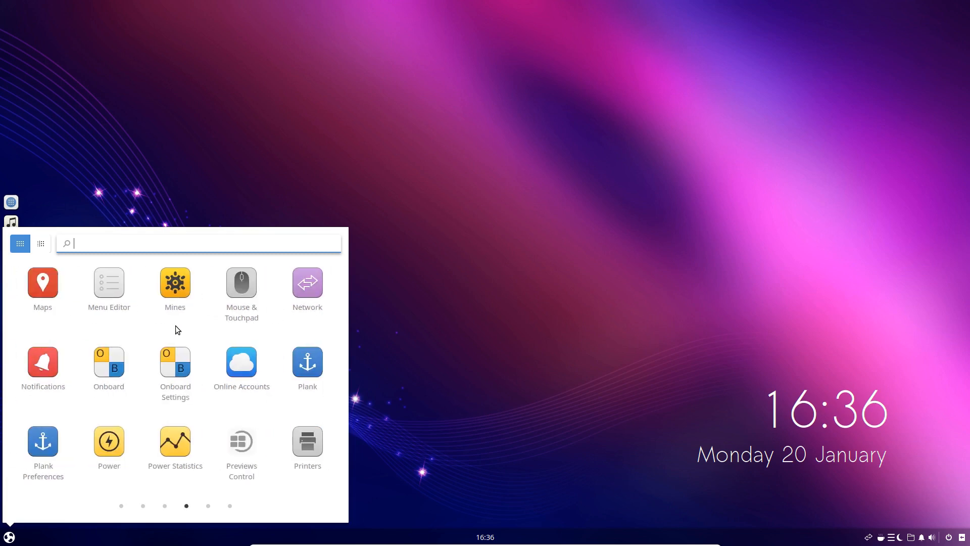
scroll(177, 330, "down", 1)
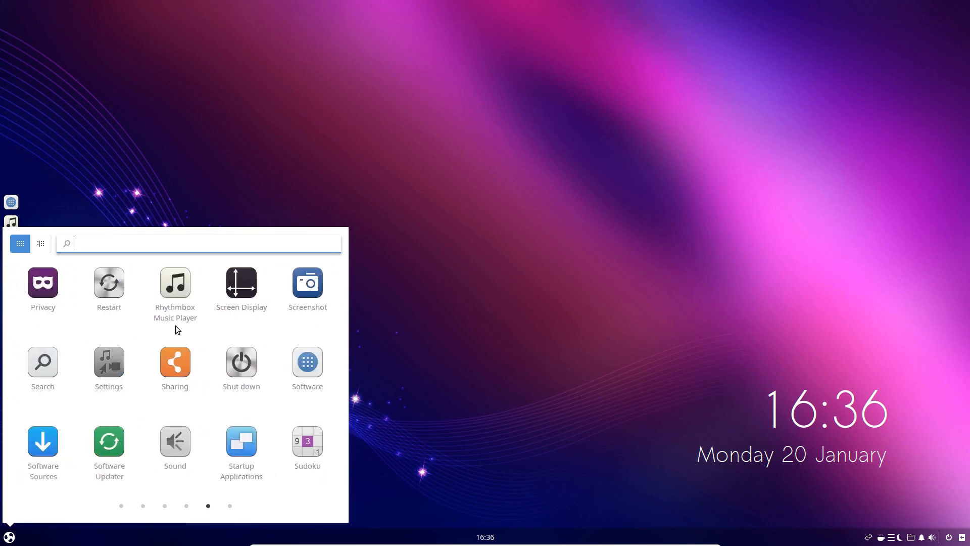
scroll(177, 329, "down", 1)
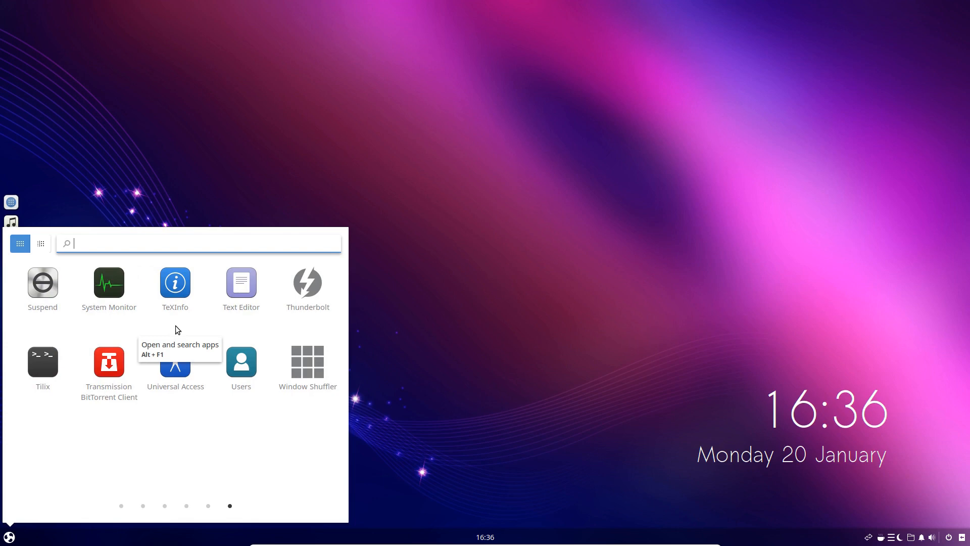
scroll(177, 329, "up", 1)
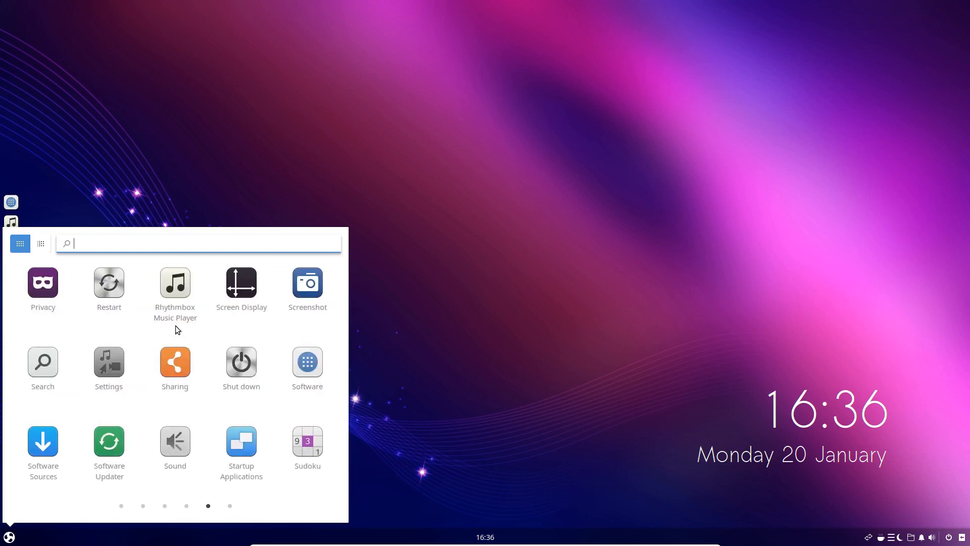
scroll(175, 327, "up", 1)
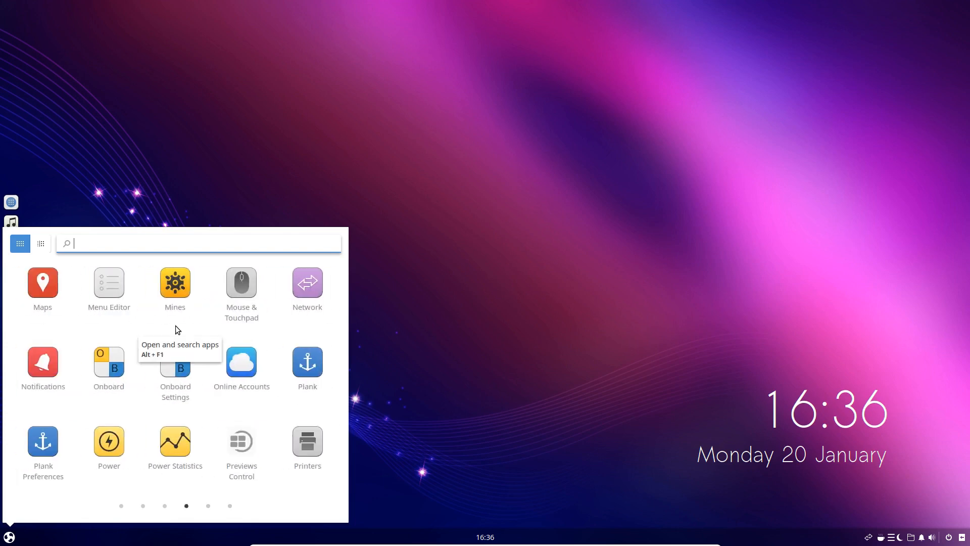
scroll(175, 327, "up", 1)
scroll(178, 330, "up", 2)
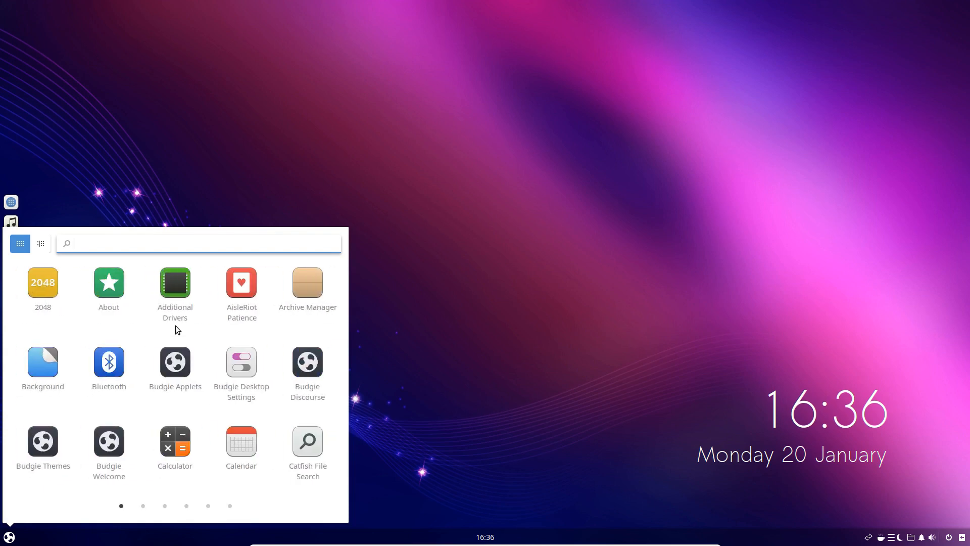
Switch AppMenu to the category view, reopen the menu to check the view, and close it
left_click(41, 244)
left_click(8, 538)
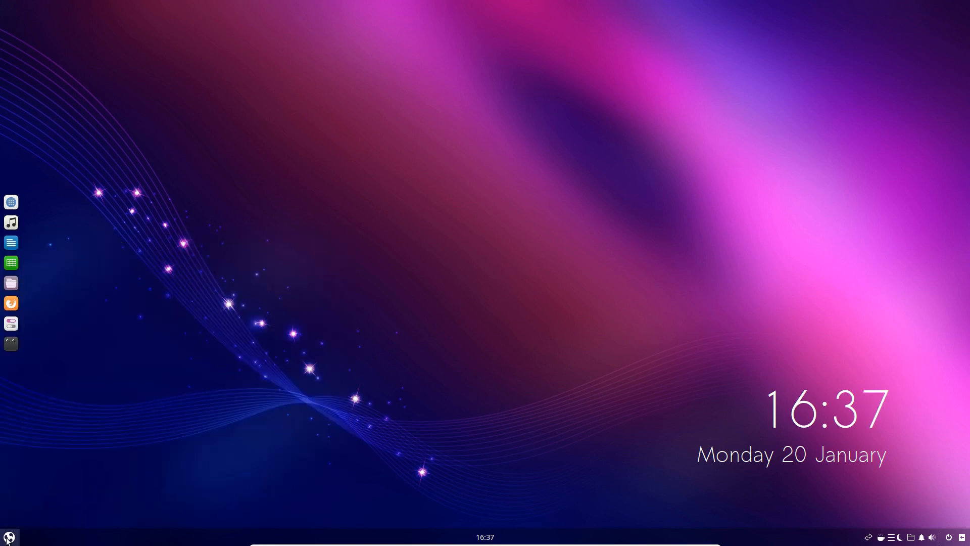
left_click(9, 537)
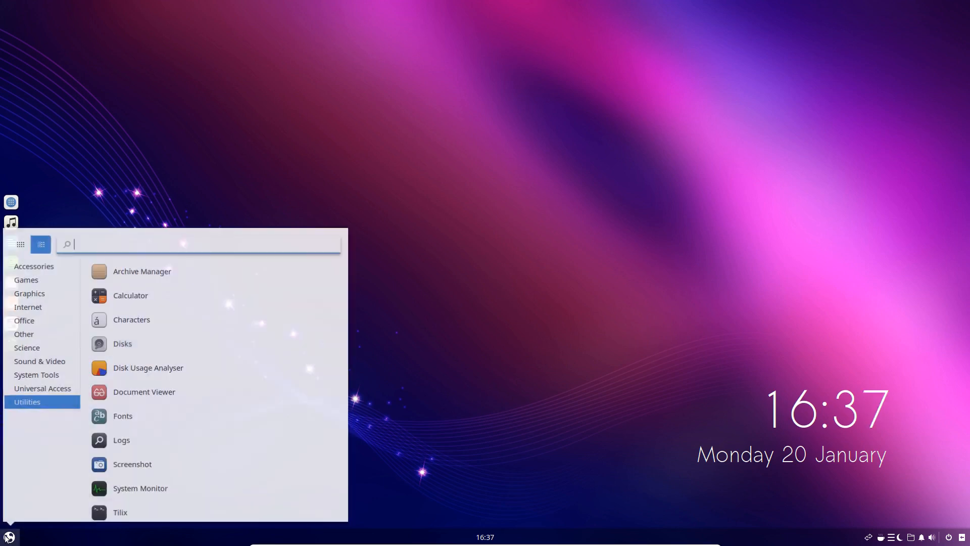
left_click(9, 537)
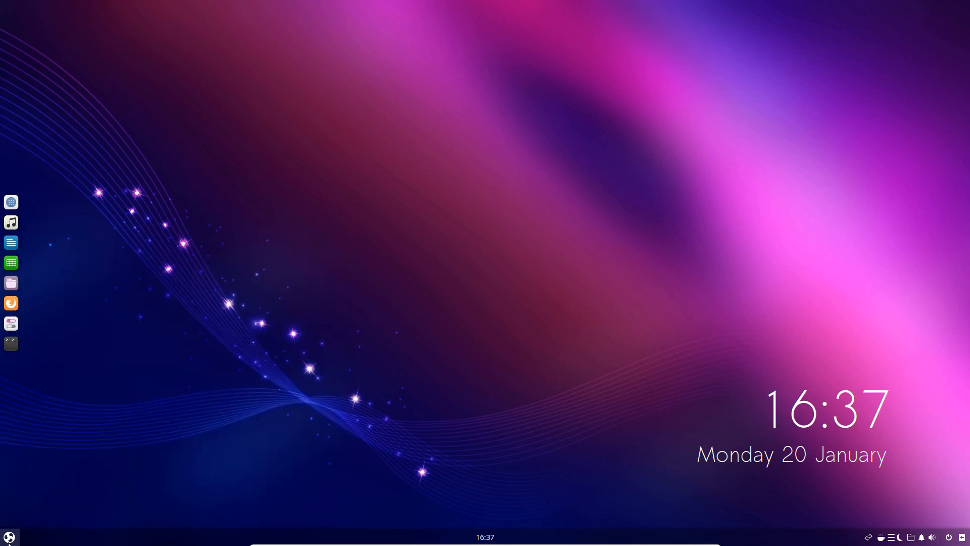
Open Budgie Desktop Settings and display the configuration of the AppMenu applet on the Bottom Panel
left_click(12, 323)
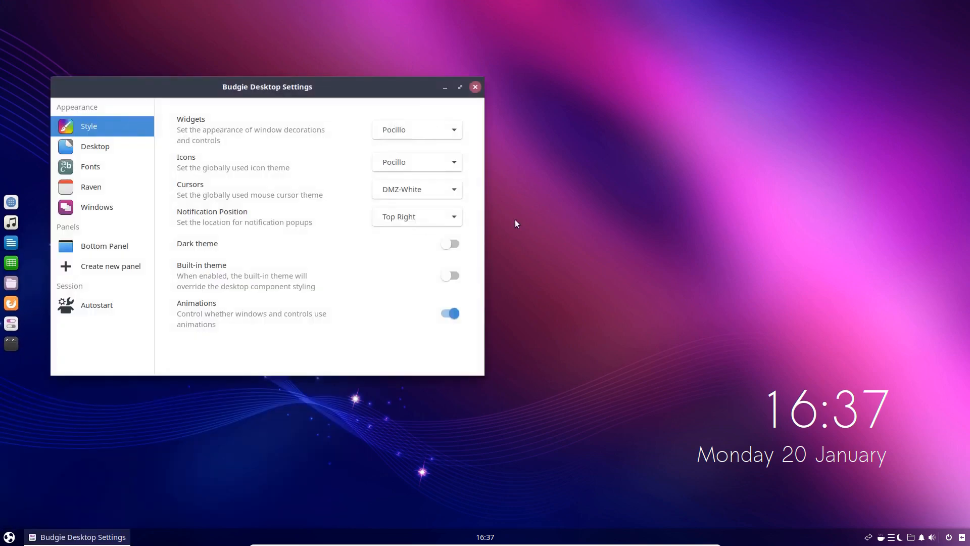
left_click(97, 244)
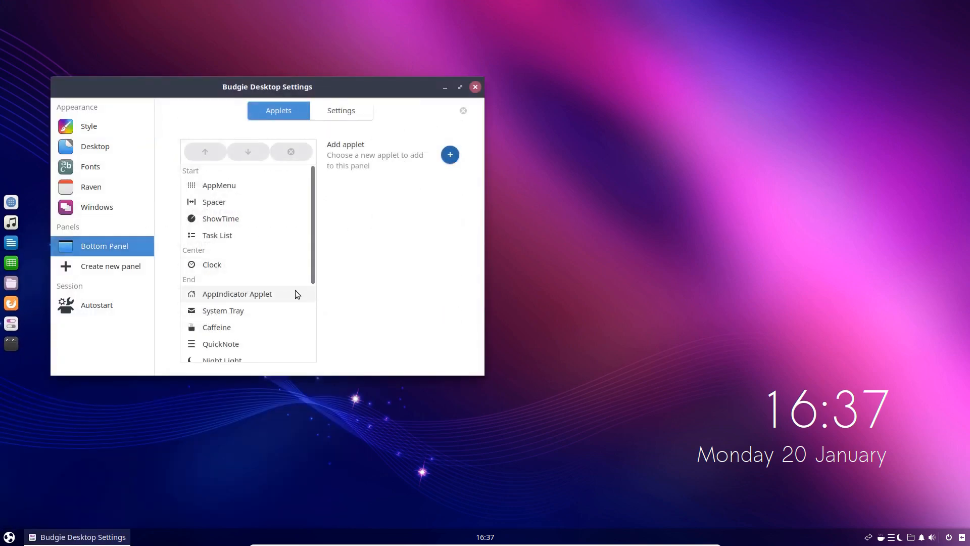
left_click(217, 186)
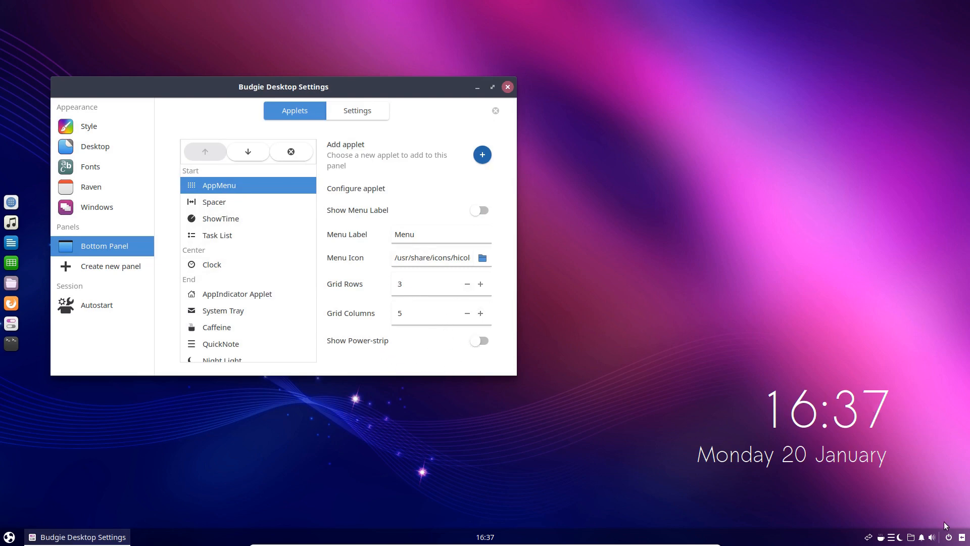
Open the Raven sidebar to view its applets, and close it again
left_click(960, 538)
left_click(961, 538)
left_click(961, 538)
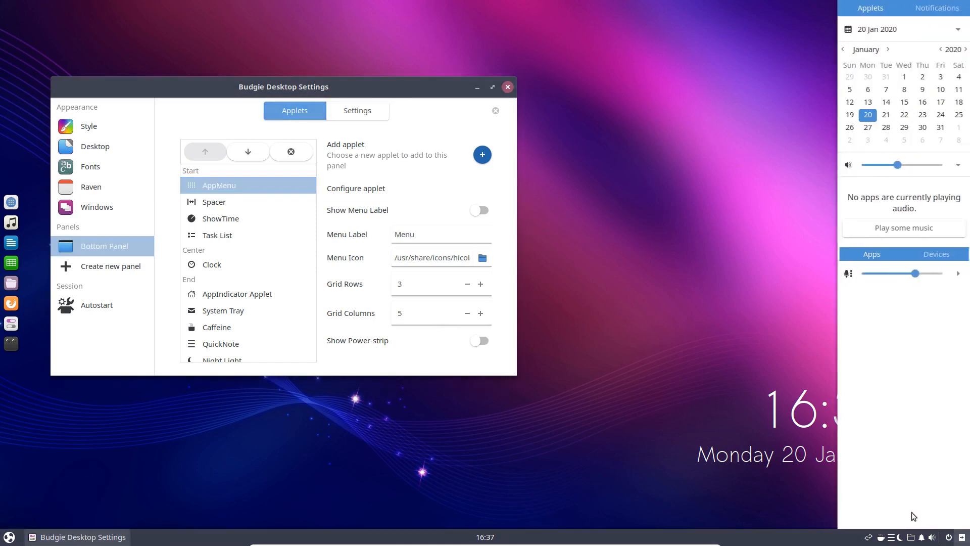
left_click(695, 354)
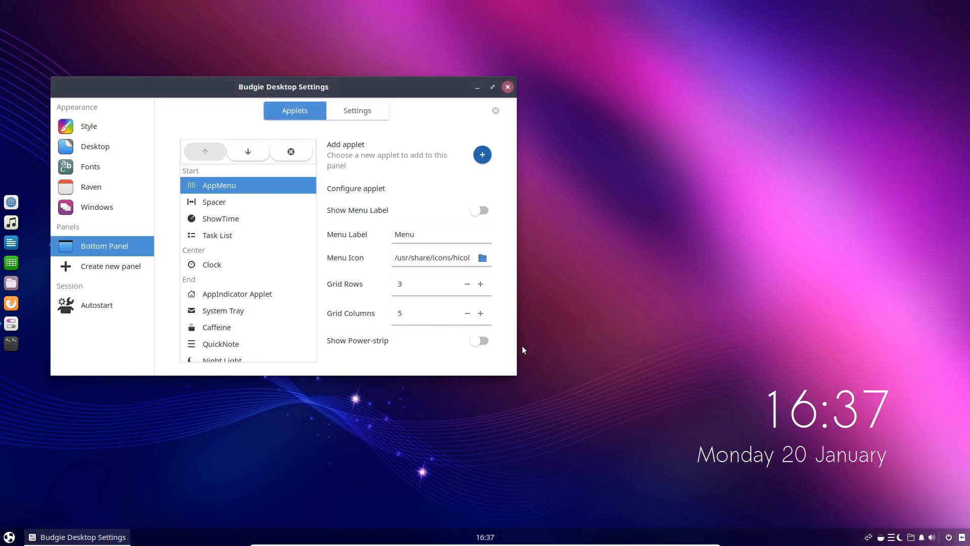
Try AppMenu's menu label on the panel by turning it on, and turn it off again
left_click(479, 210)
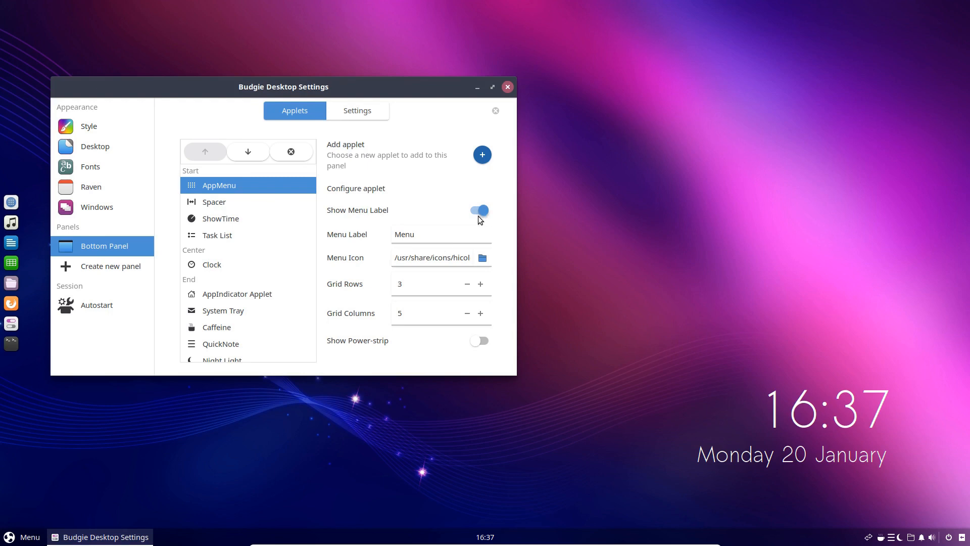
left_click(475, 210)
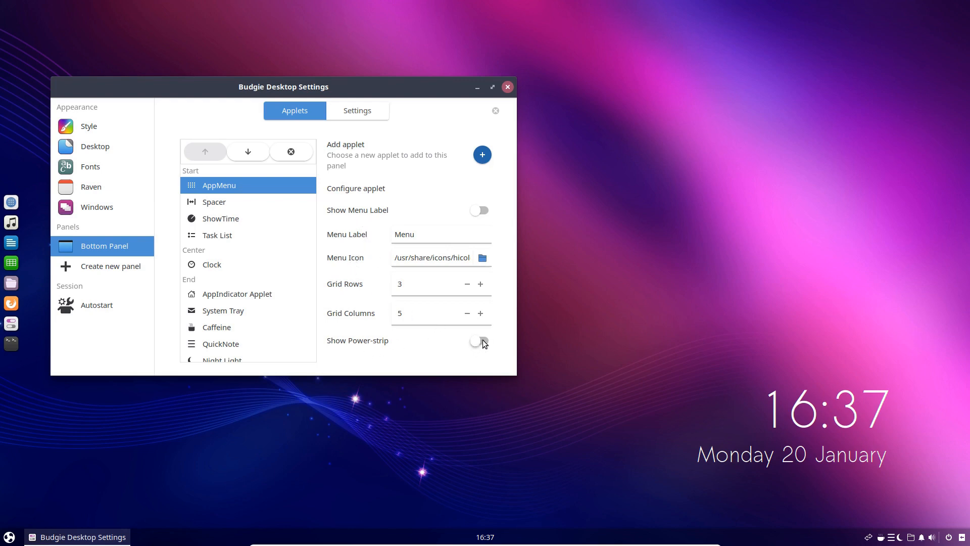
Compare AppMenu with the power-strip shown and hidden, opening the menu after each change
left_click(8, 535)
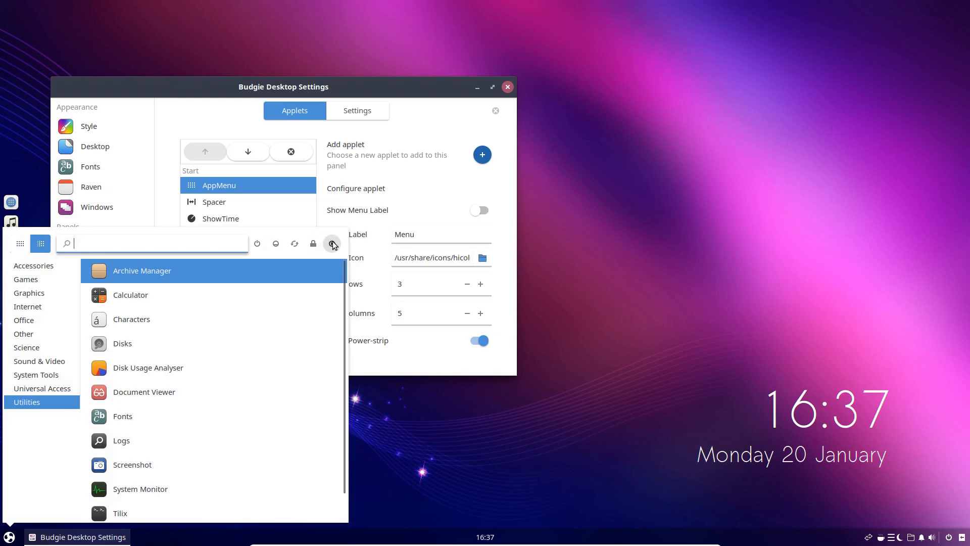
left_click(11, 537)
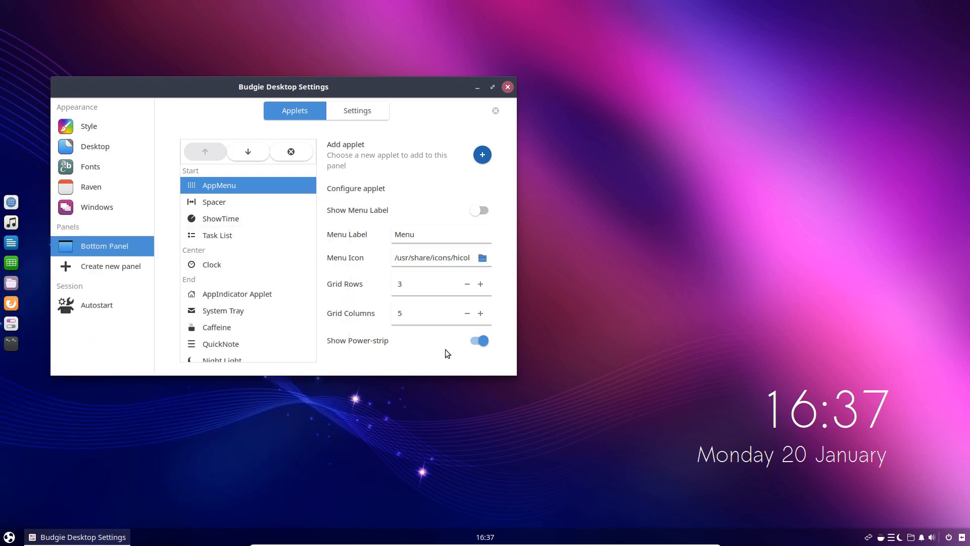
left_click(477, 341)
left_click(9, 537)
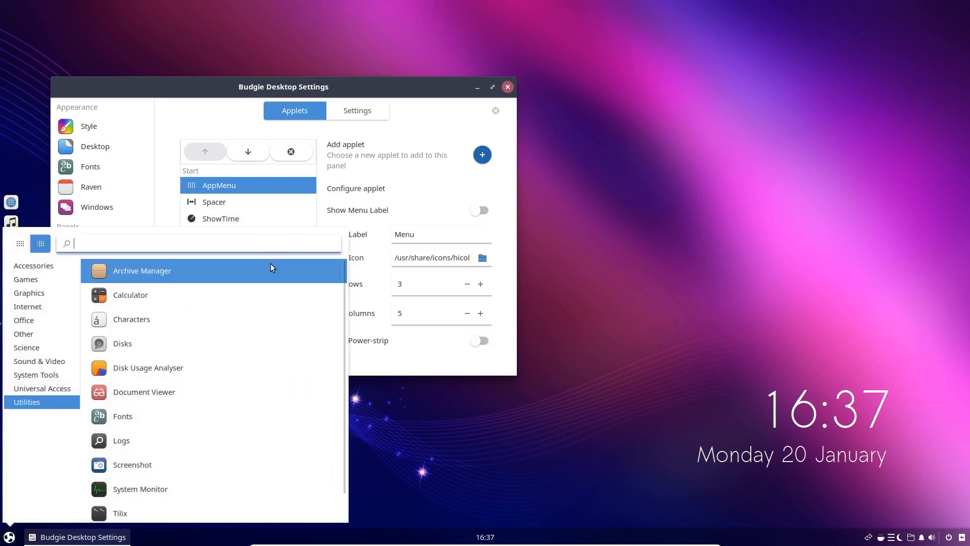
left_click(8, 538)
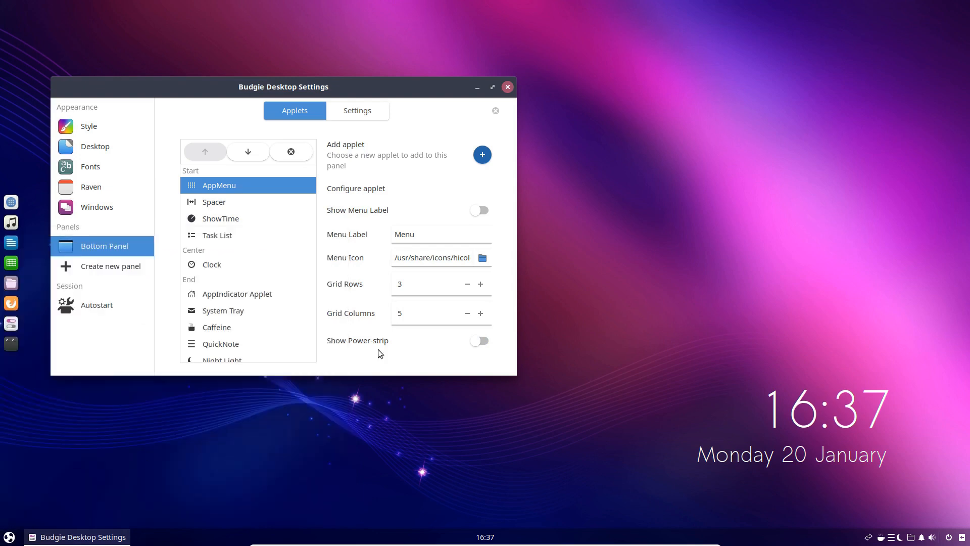
Enable AppMenu's power-strip and check its power controls beside the menu's search field
left_click(9, 536)
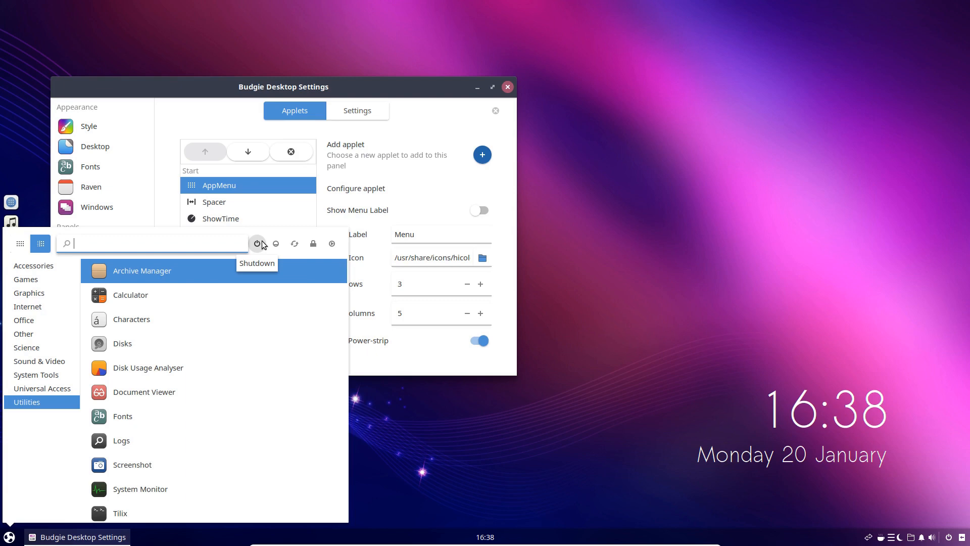
left_click(11, 536)
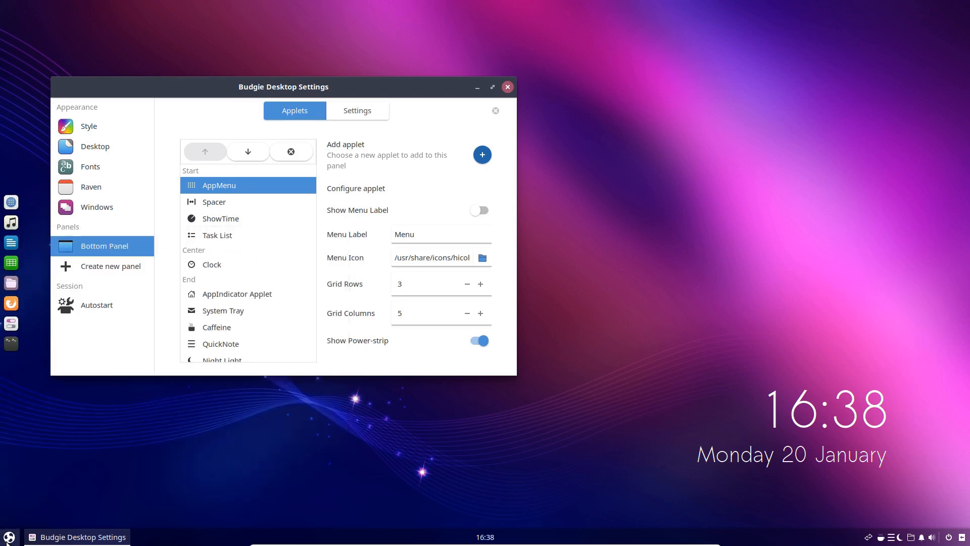
left_click(4, 538)
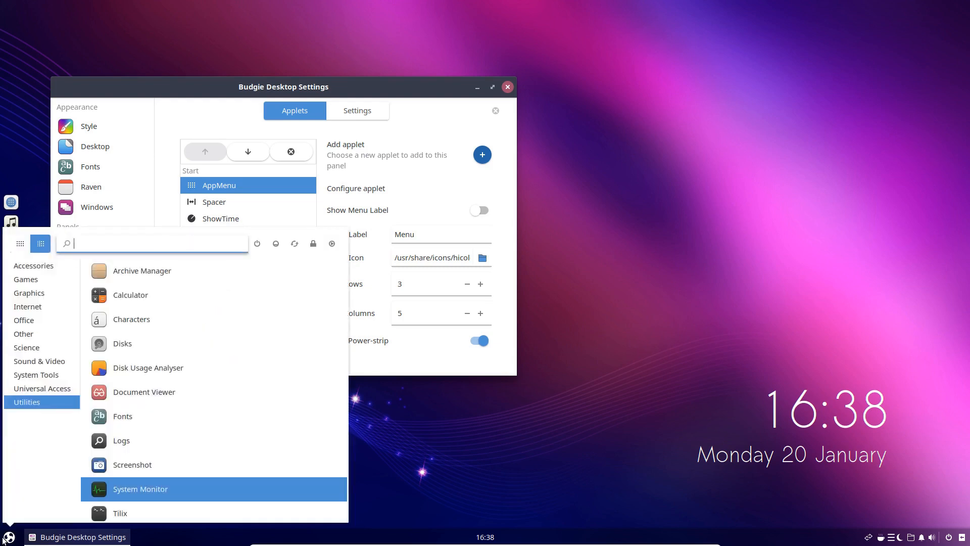
left_click(5, 538)
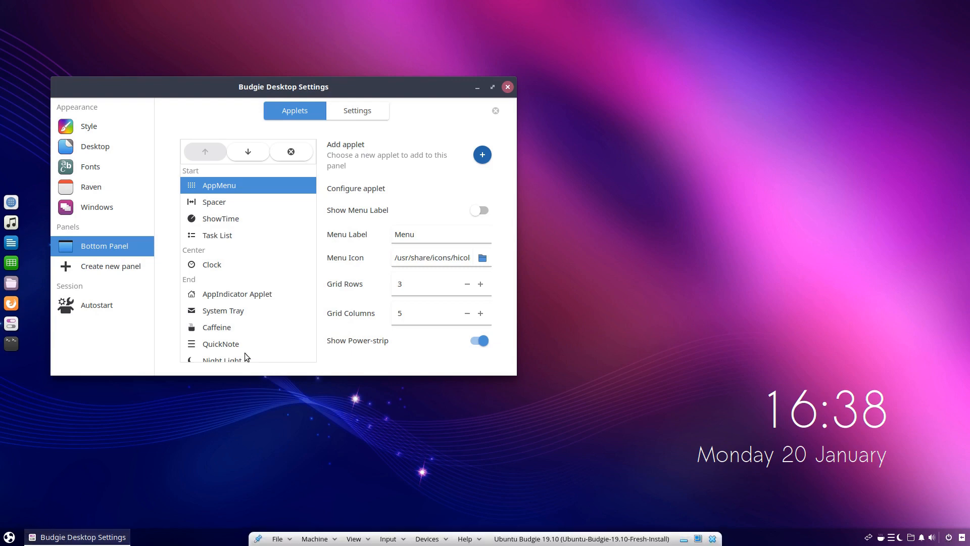
Move the User Indicator applet from the End section up into the Start section, just before Task List
scroll(244, 353, "down", 5)
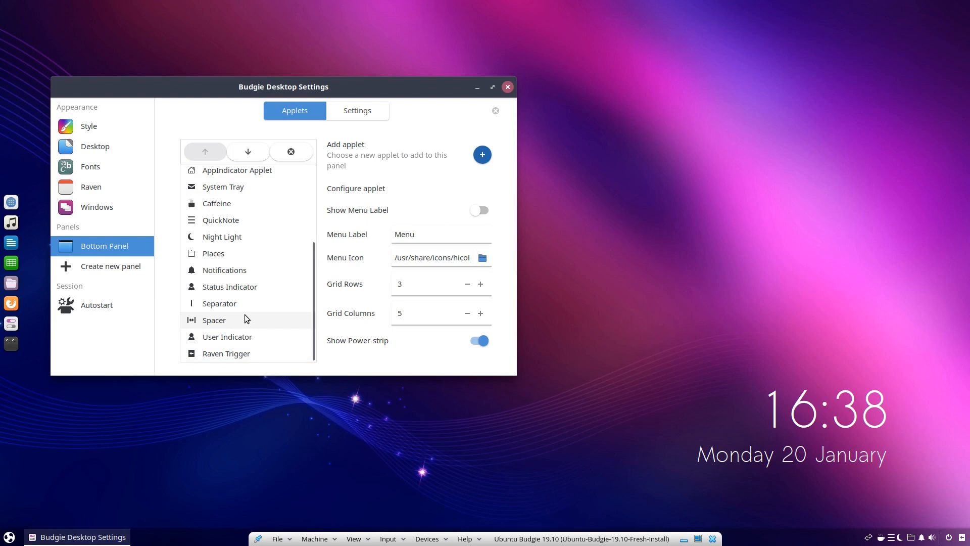
left_click(223, 337)
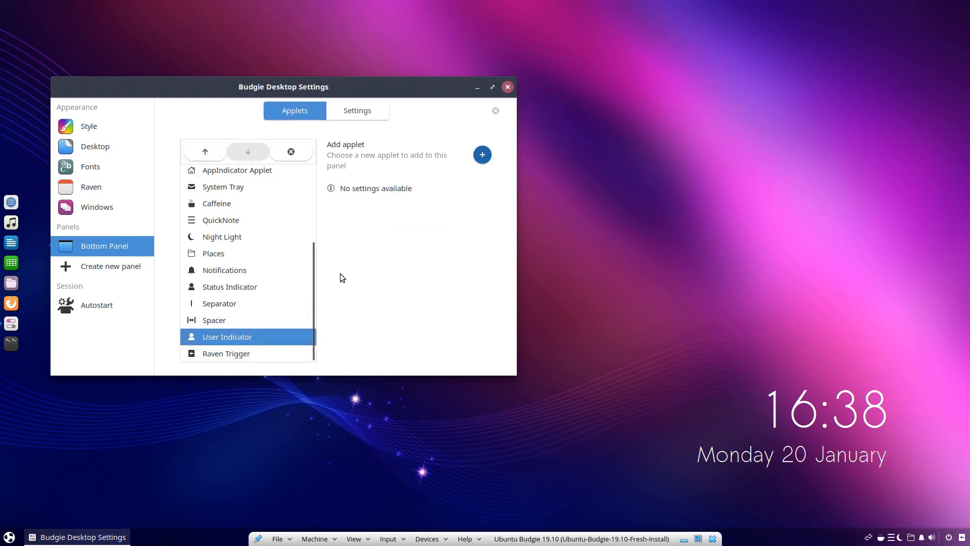
left_click(212, 153)
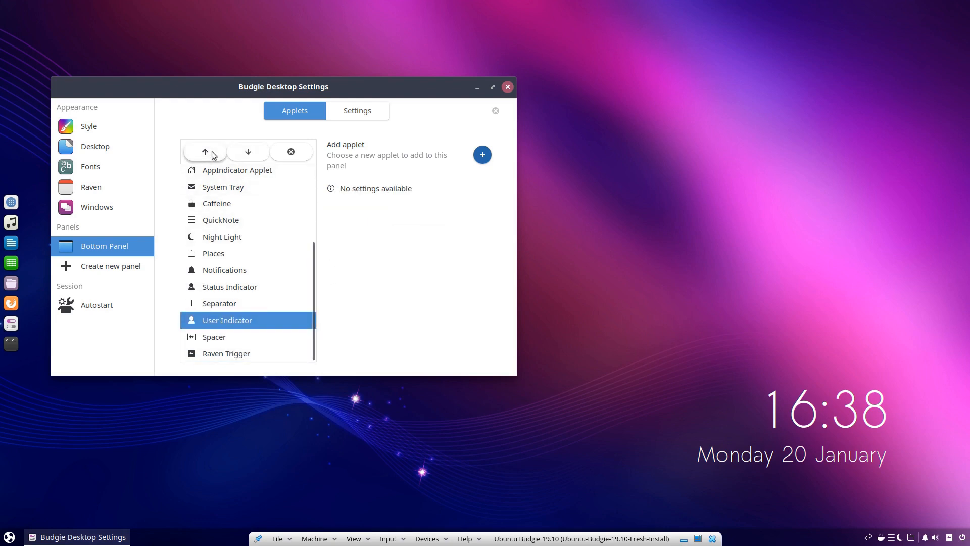
left_click(212, 153)
left_click(213, 152)
left_click(213, 153)
left_click(212, 153)
left_click(212, 152)
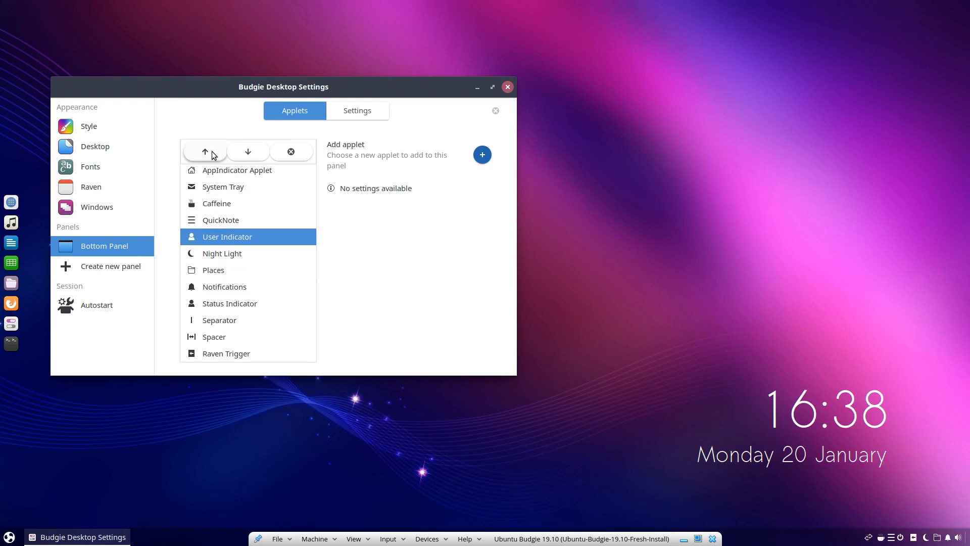
left_click(212, 152)
left_click(212, 153)
left_click(212, 153)
left_click(212, 153)
left_click(212, 152)
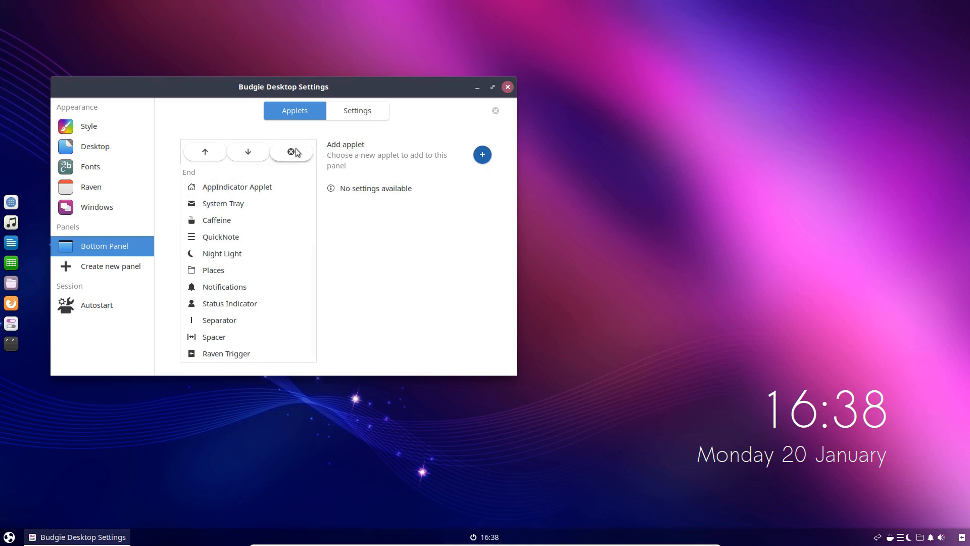
left_click(205, 153)
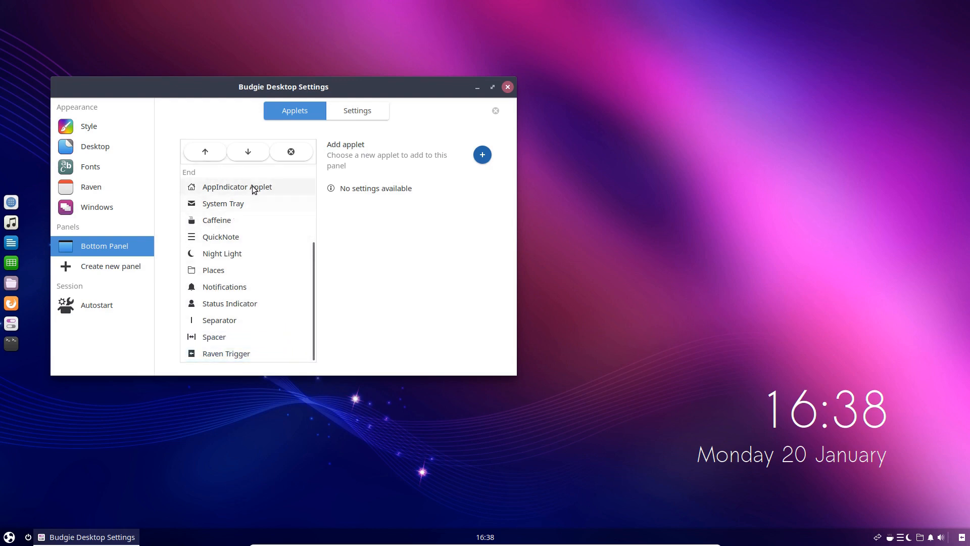
Add a Spacer applet to the Bottom Panel
left_click(481, 154)
scroll(290, 247, "down", 5)
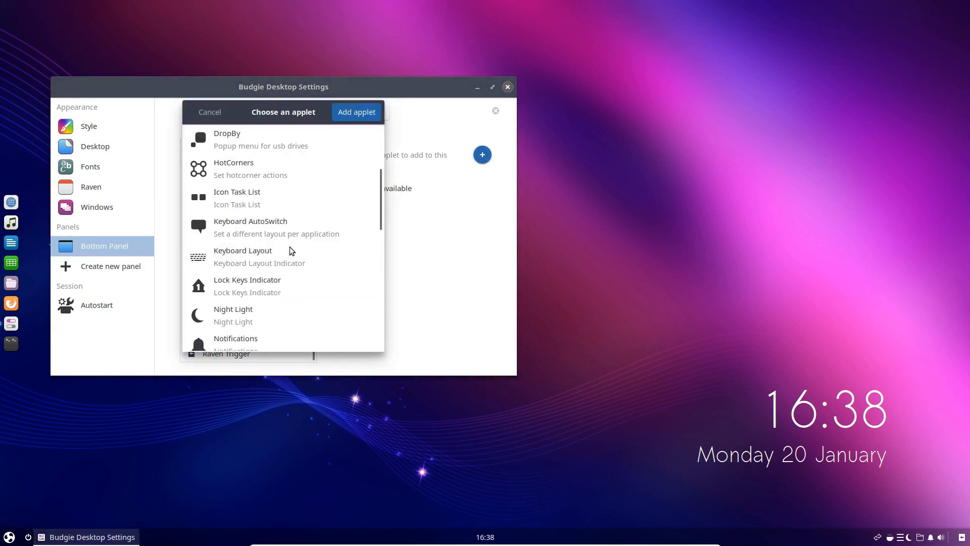
scroll(289, 246, "down", 5)
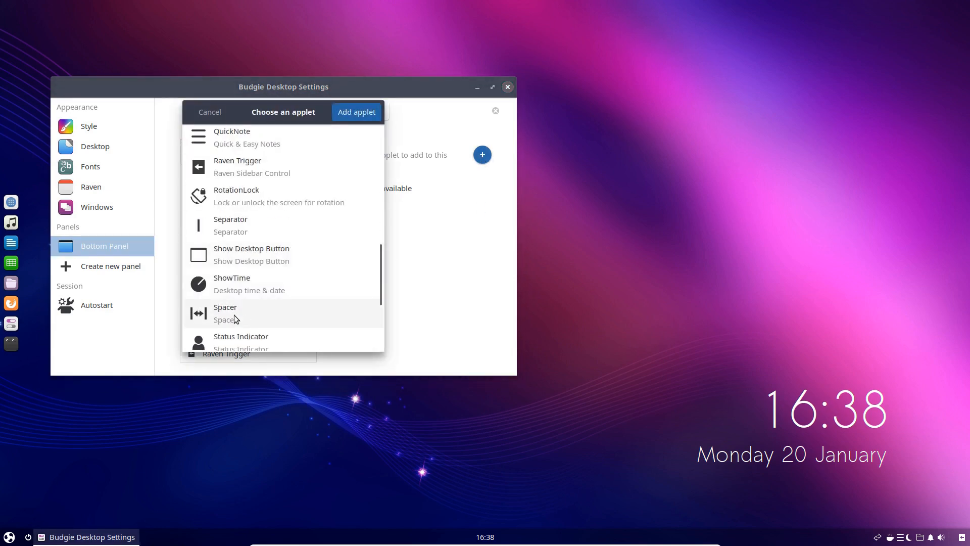
left_click(234, 314)
left_click(355, 112)
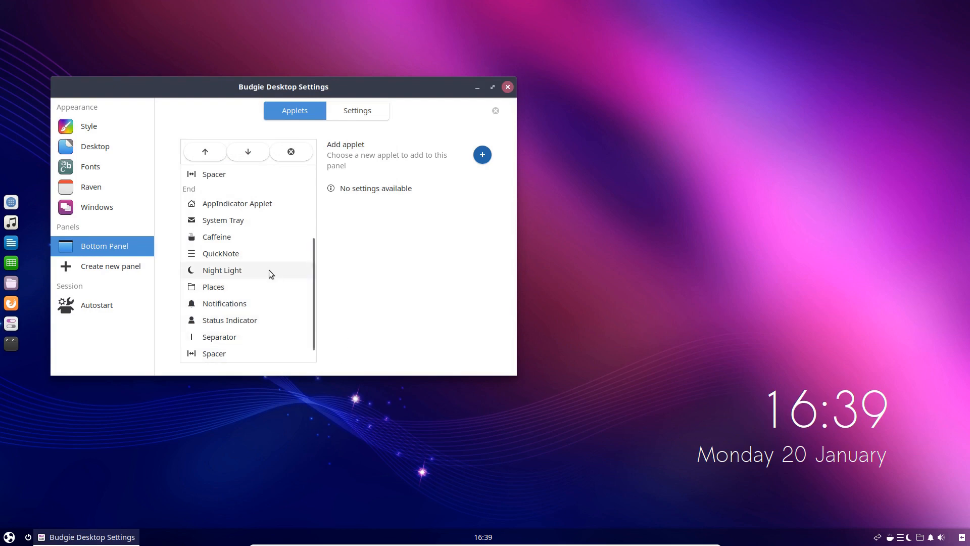
Move the new Spacer from the Center section into the Start section, between ShowTime and User Indicator
scroll(246, 253, "up", 2)
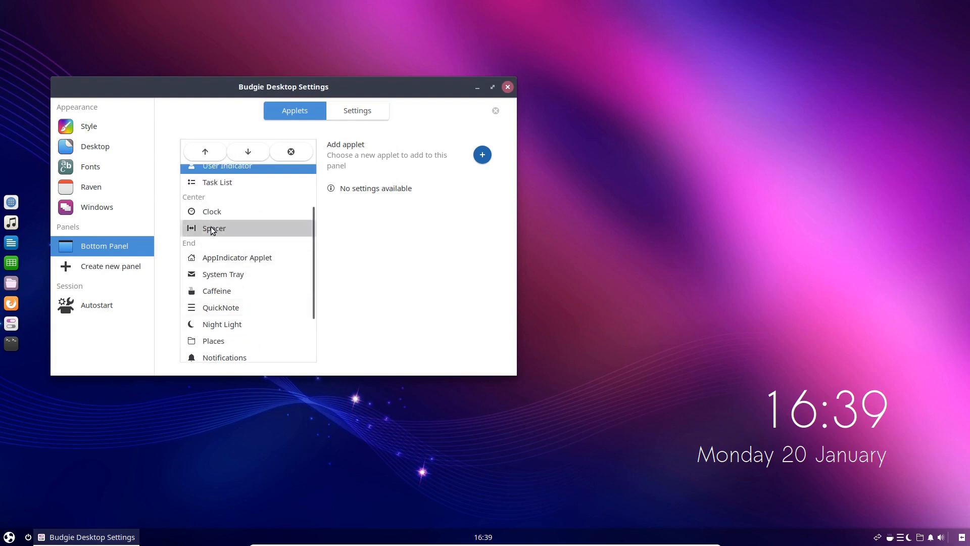
left_click(217, 228)
left_click(213, 153)
left_click(214, 153)
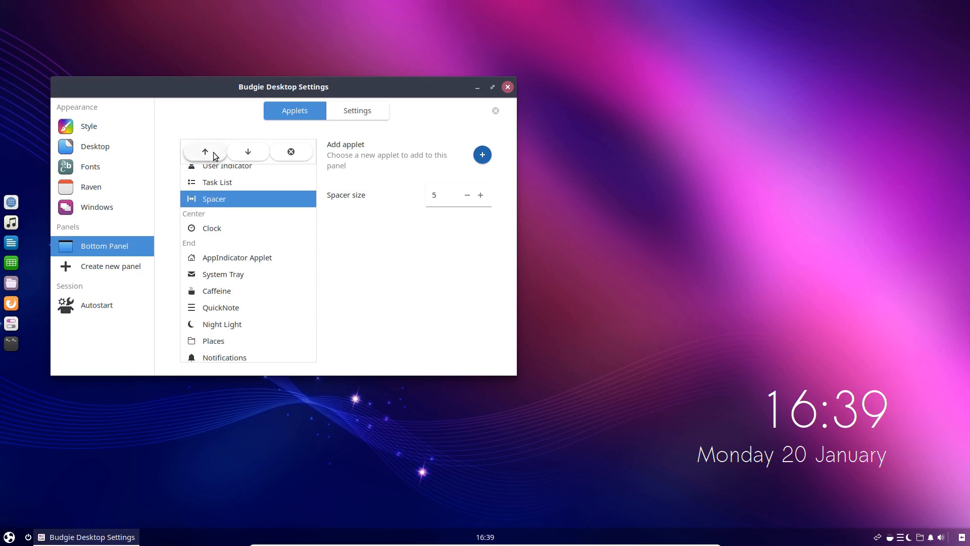
left_click(214, 154)
left_click(214, 153)
scroll(264, 229, "up", 3)
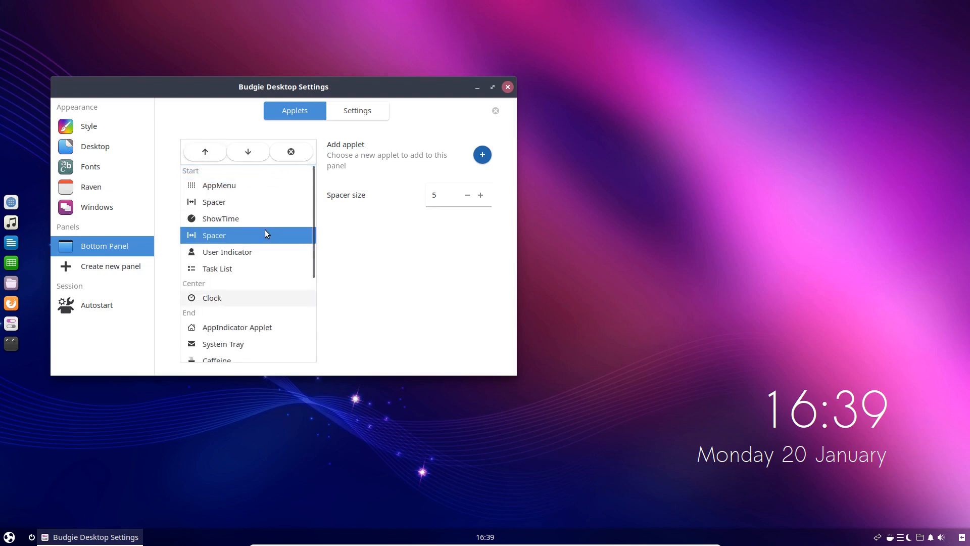
left_click(207, 153)
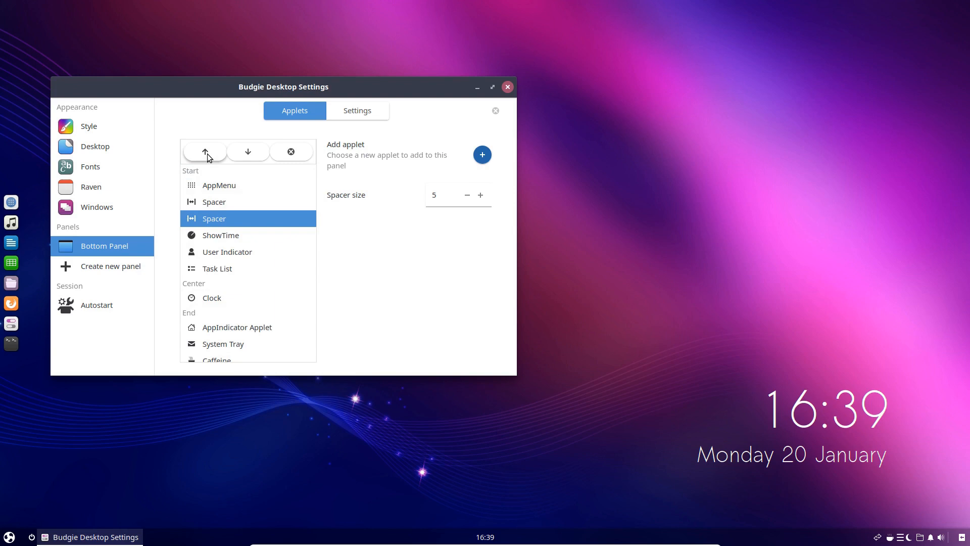
left_click(251, 156)
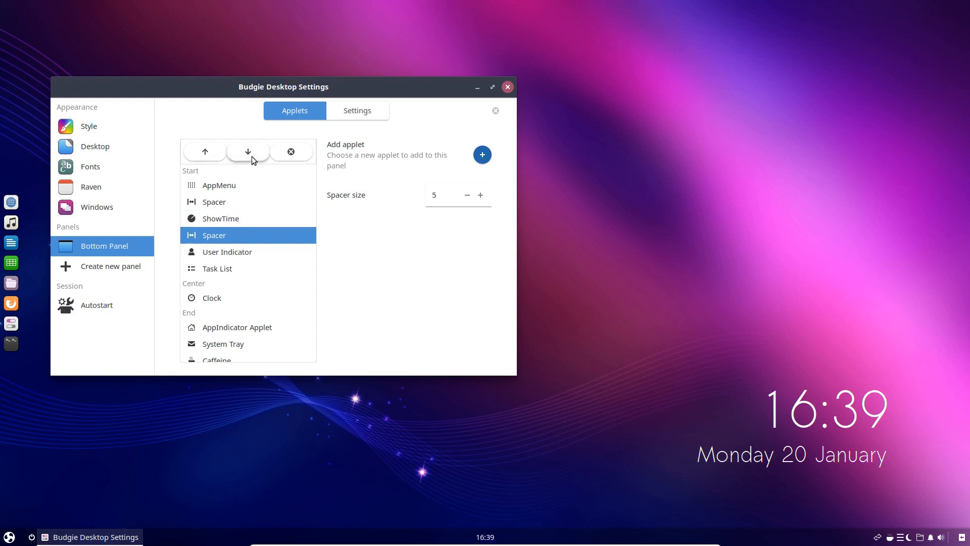
Set the size of the Spacer directly after AppMenu to 2
left_click(209, 204)
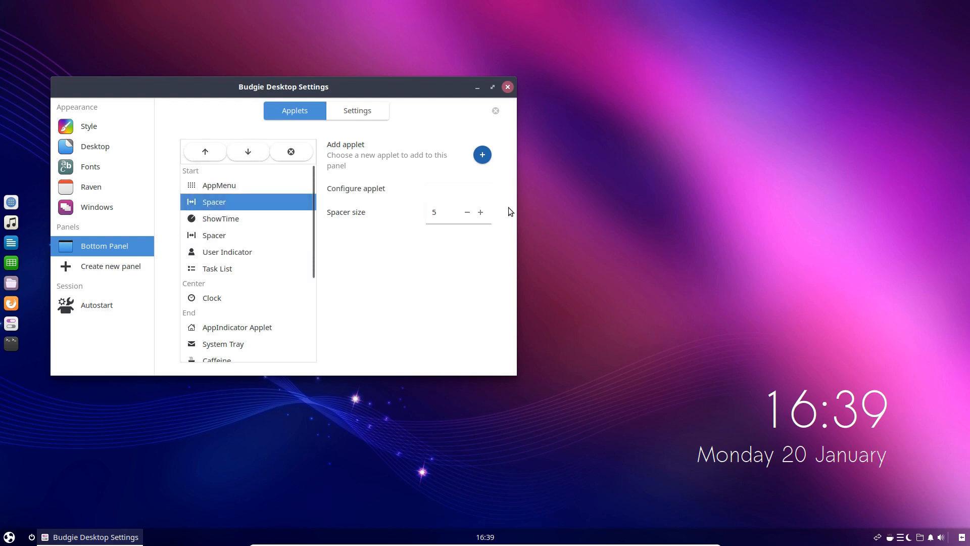
left_click(480, 213)
left_click(481, 212)
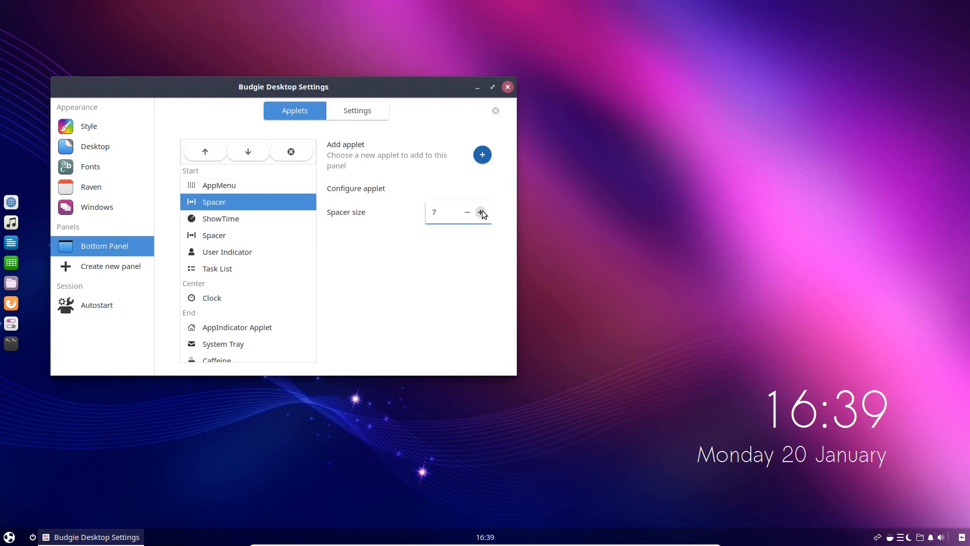
left_click(467, 212)
left_click(467, 212)
left_click(467, 212)
left_click(468, 212)
left_click(467, 213)
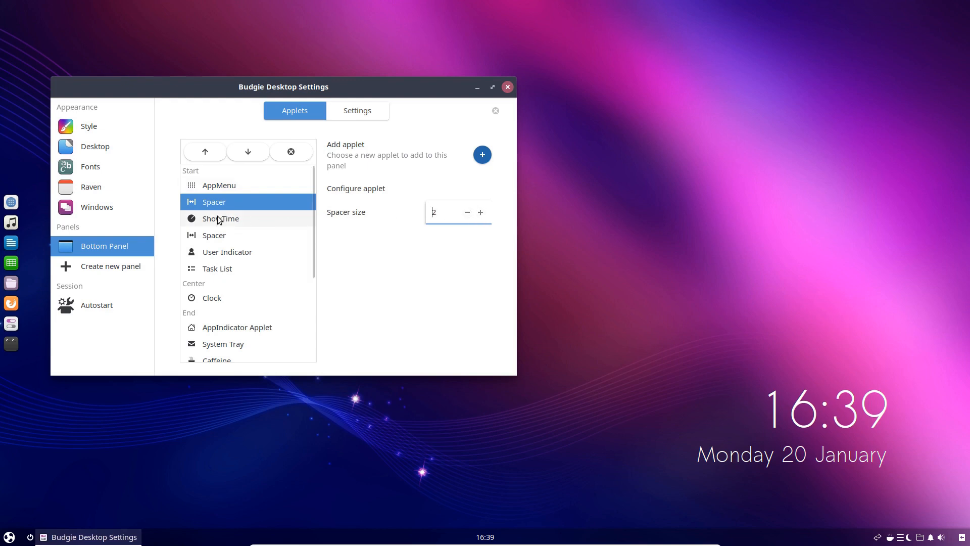
Try a size of 6 for the Spacer before User Indicator, and return it to 5
left_click(216, 235)
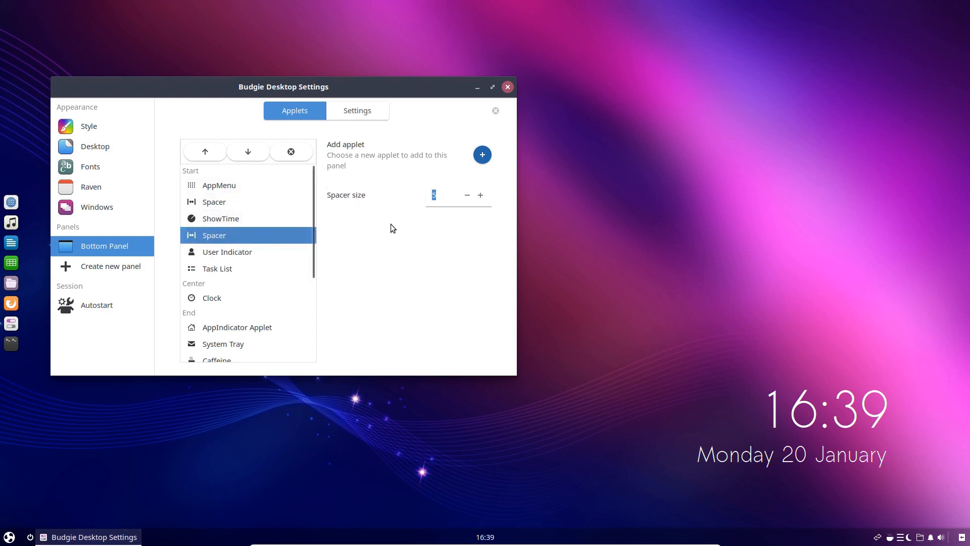
left_click(481, 195)
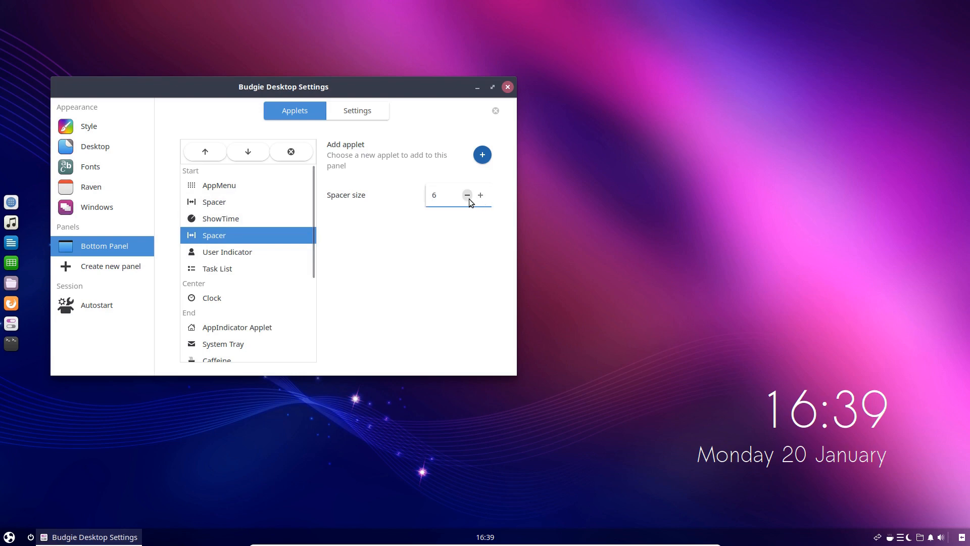
left_click(467, 195)
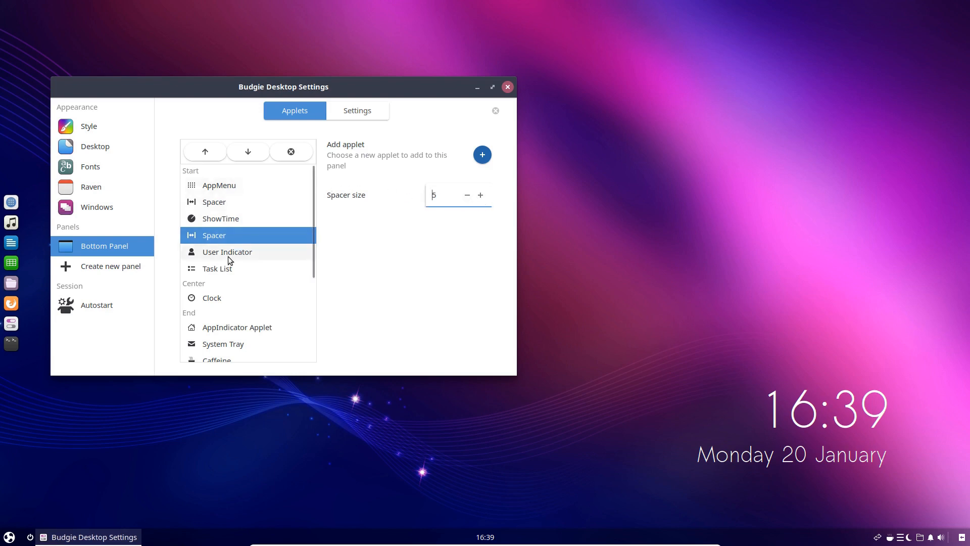
Move the Spacer between ShowTime and User Indicator to directly after User Indicator, and set its size to 20
left_click(253, 158)
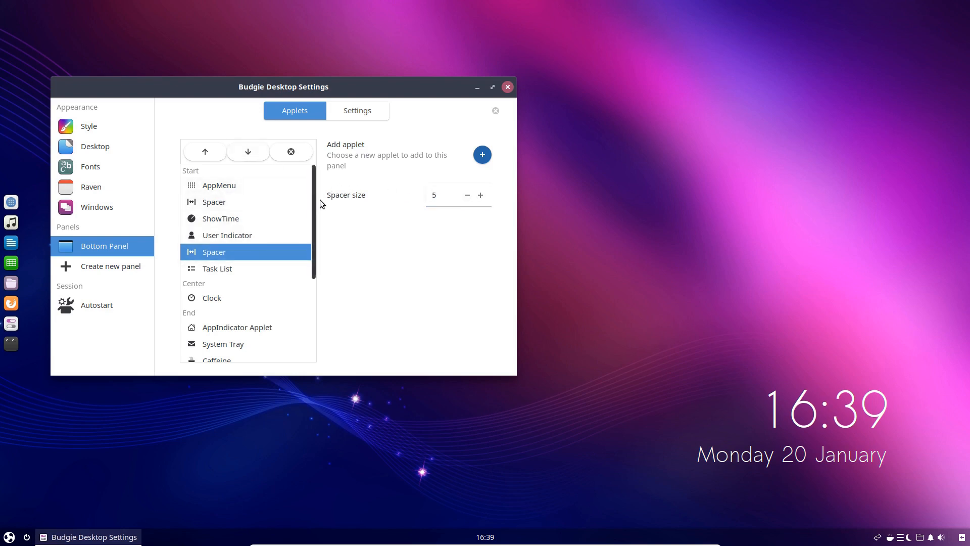
left_click(480, 195)
left_click(480, 195)
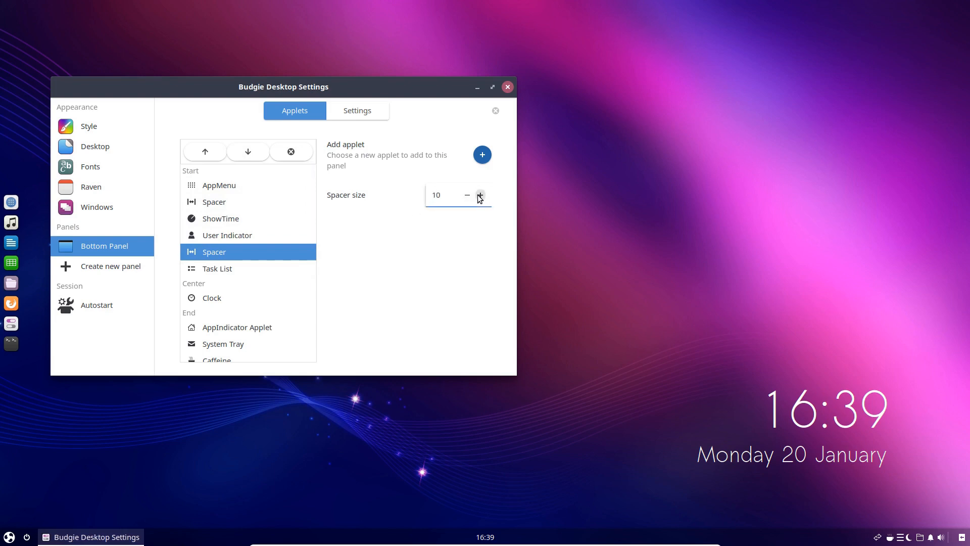
left_click(480, 195)
left_click(480, 195)
left_click(480, 195)
left_click(479, 195)
left_click(480, 195)
left_click(479, 195)
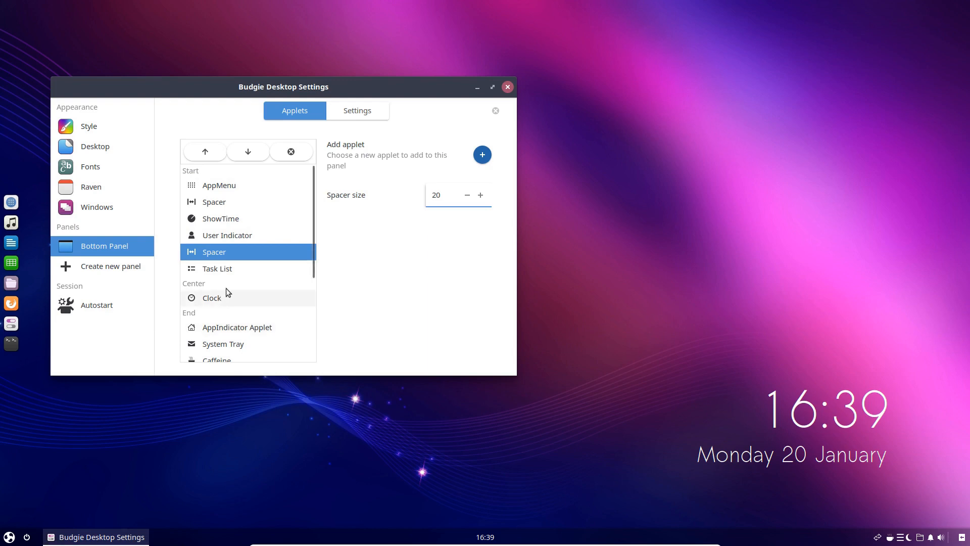
Check the popups of the User Indicator and AppMenu on the bottom panel, closing each again
left_click(27, 537)
left_click(27, 537)
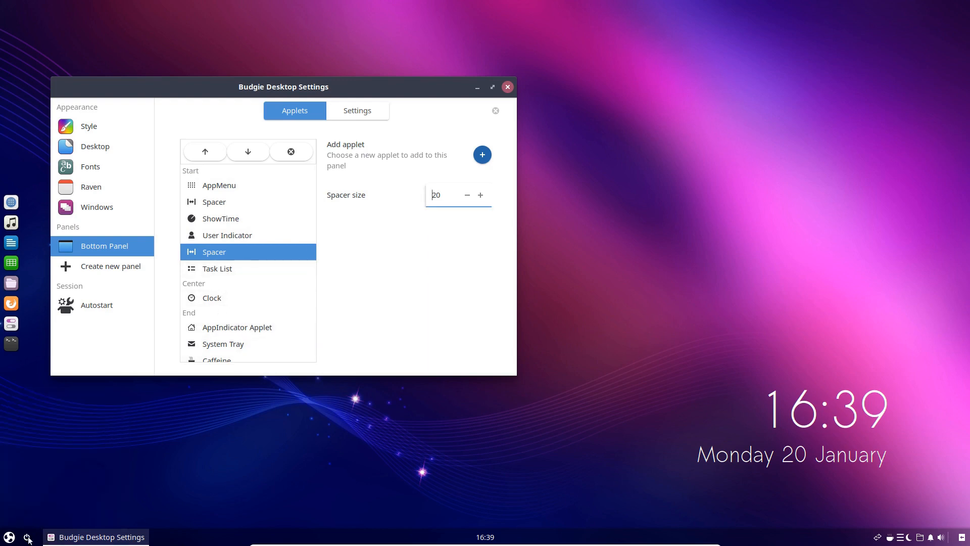
left_click(10, 537)
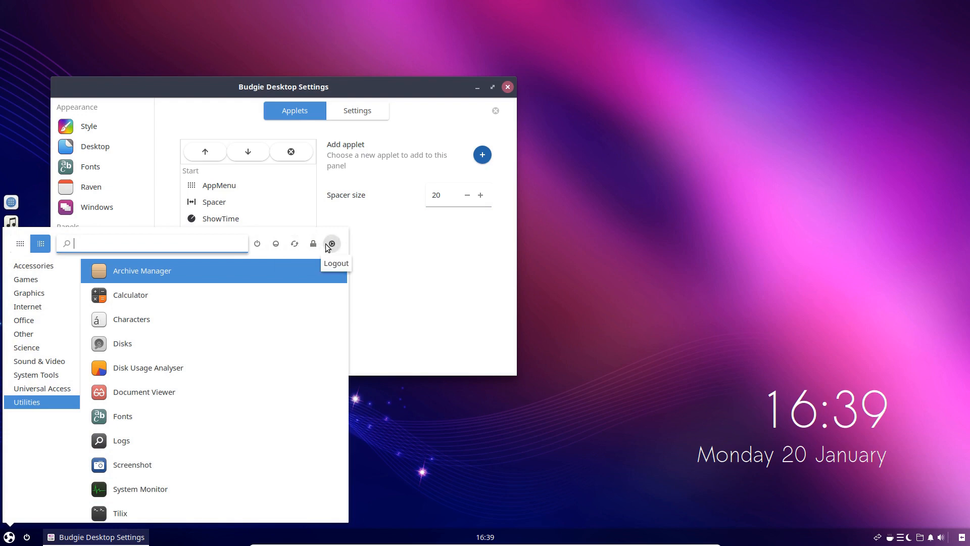
left_click(10, 536)
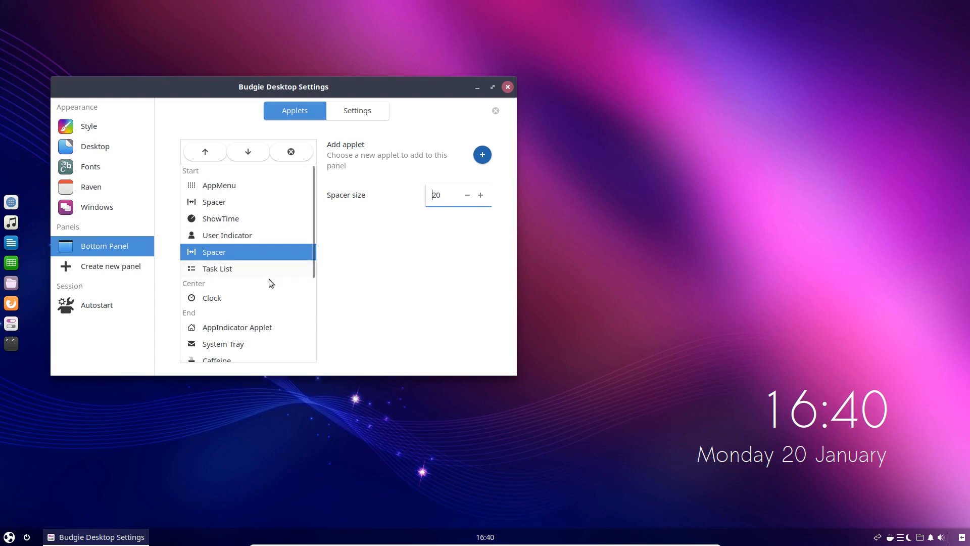
Try 7 grid rows for AppMenu, check the opened menu's height, and return the grid rows to 3
scroll(268, 279, "up", 2)
left_click(234, 188)
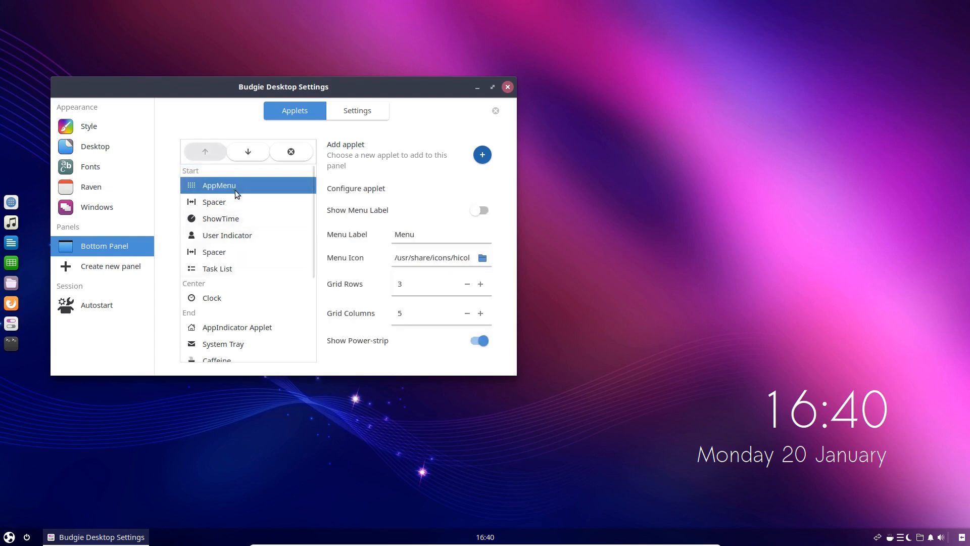
left_click(480, 284)
left_click(480, 284)
left_click(481, 283)
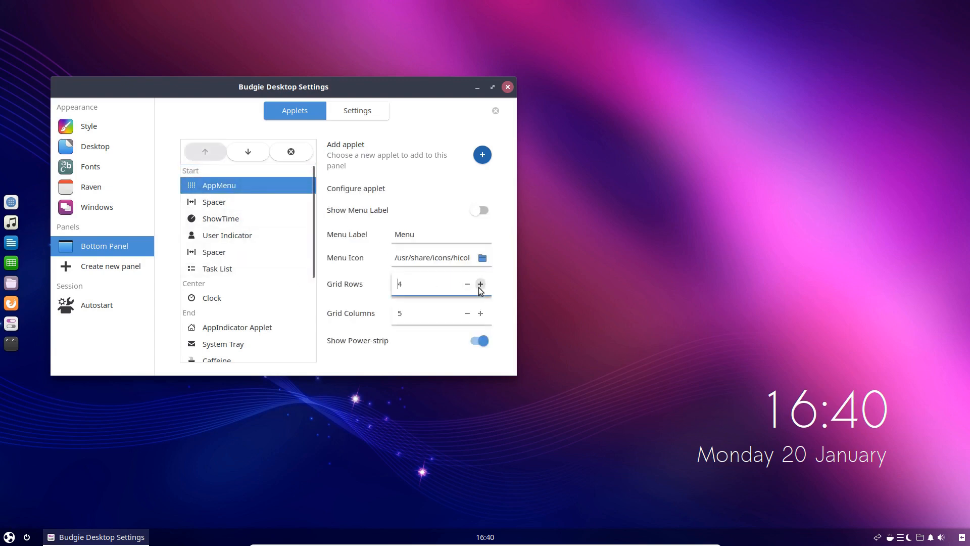
left_click(481, 283)
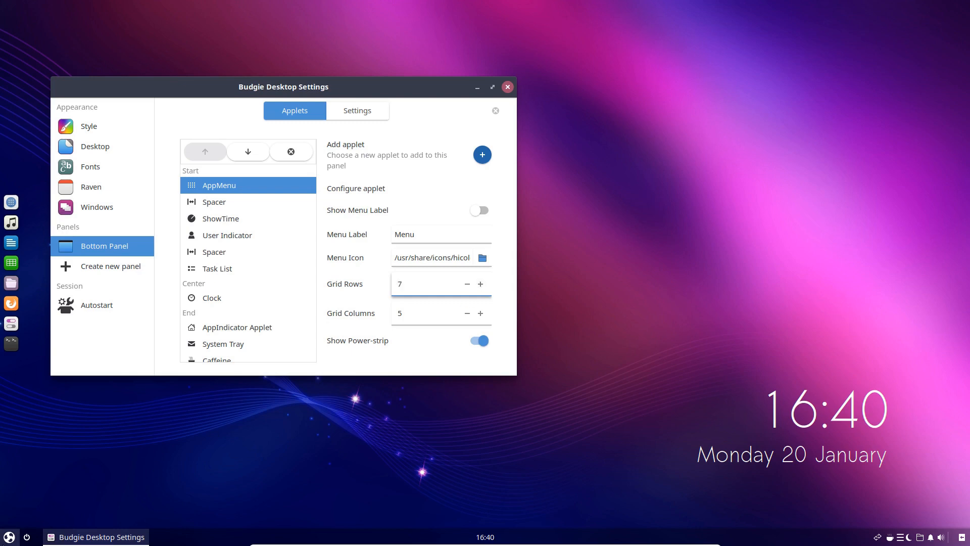
left_click(4, 538)
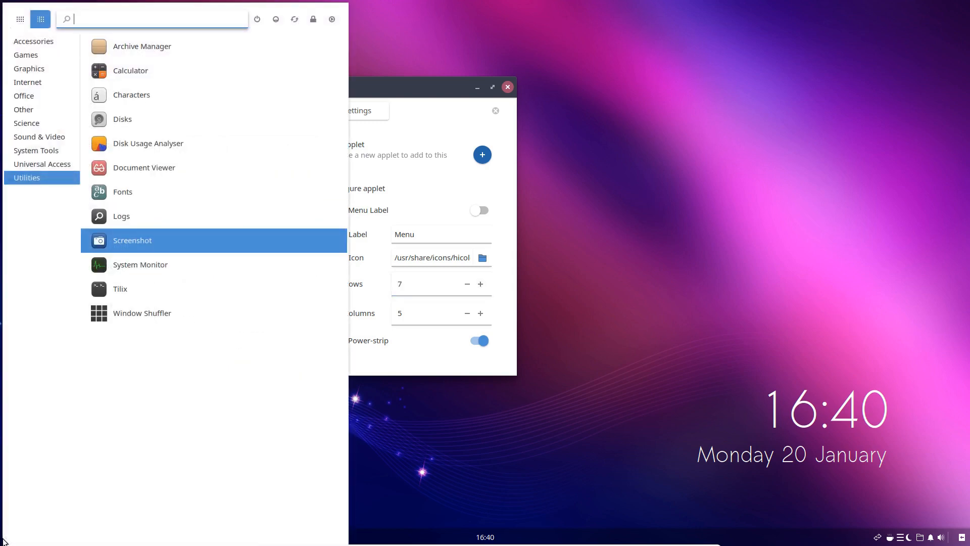
left_click(468, 285)
left_click(468, 285)
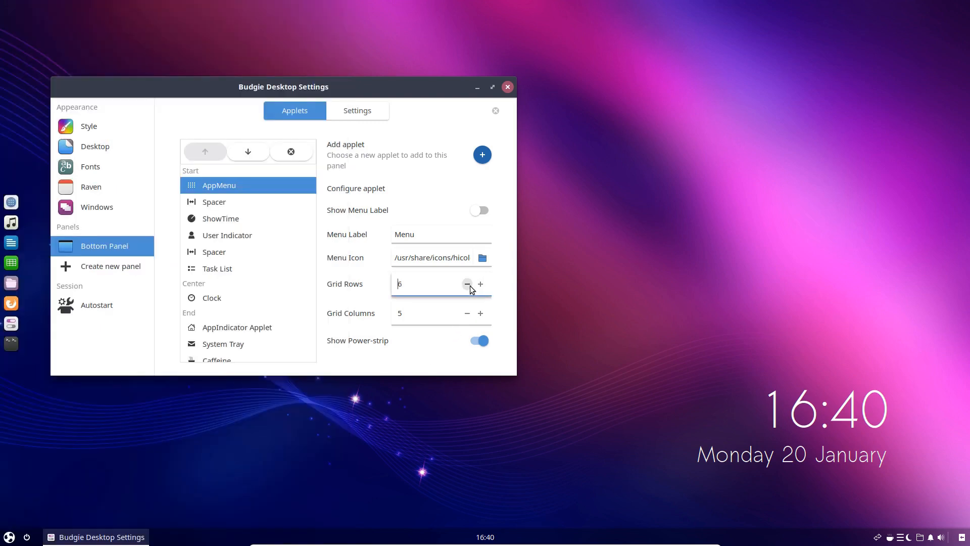
left_click(470, 286)
left_click(469, 287)
Switch AppMenu from the category view to the grid view
left_click(15, 539)
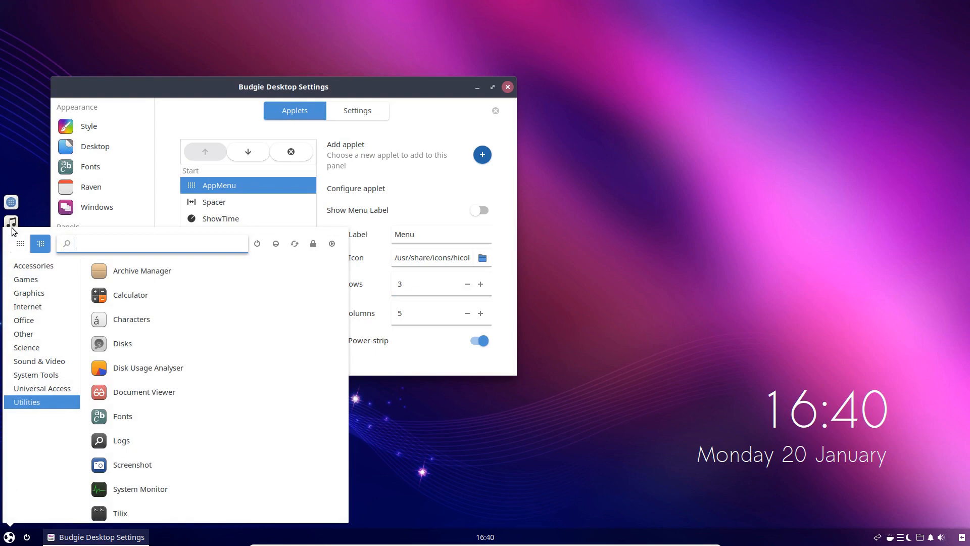
left_click(21, 243)
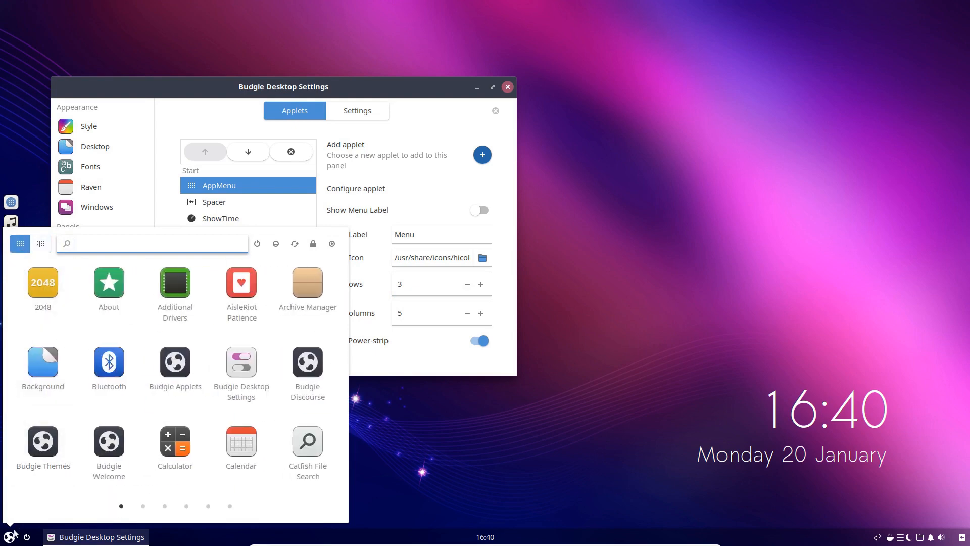
left_click(454, 284)
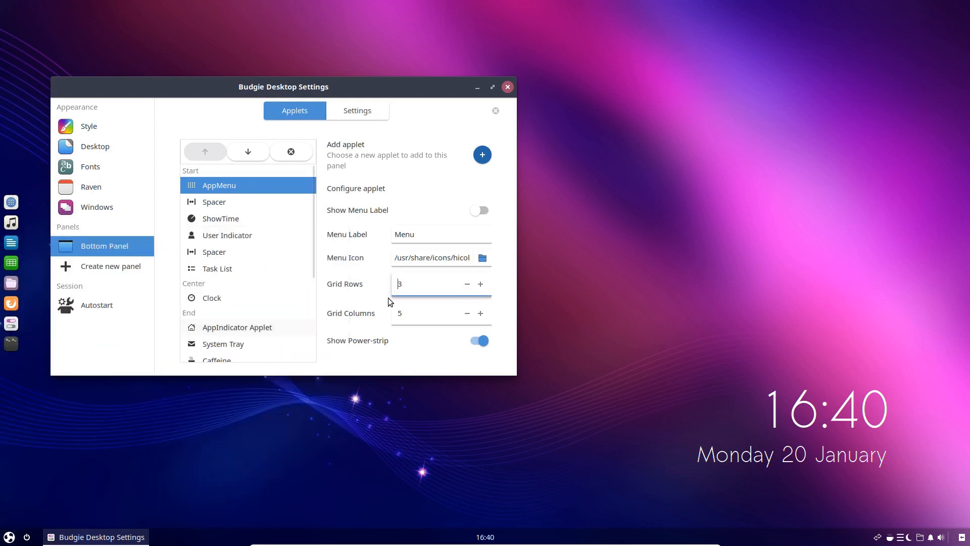
Try 6 grid rows for AppMenu, check the application grid, and return the grid rows to 3
left_click(480, 284)
left_click(479, 284)
left_click(480, 285)
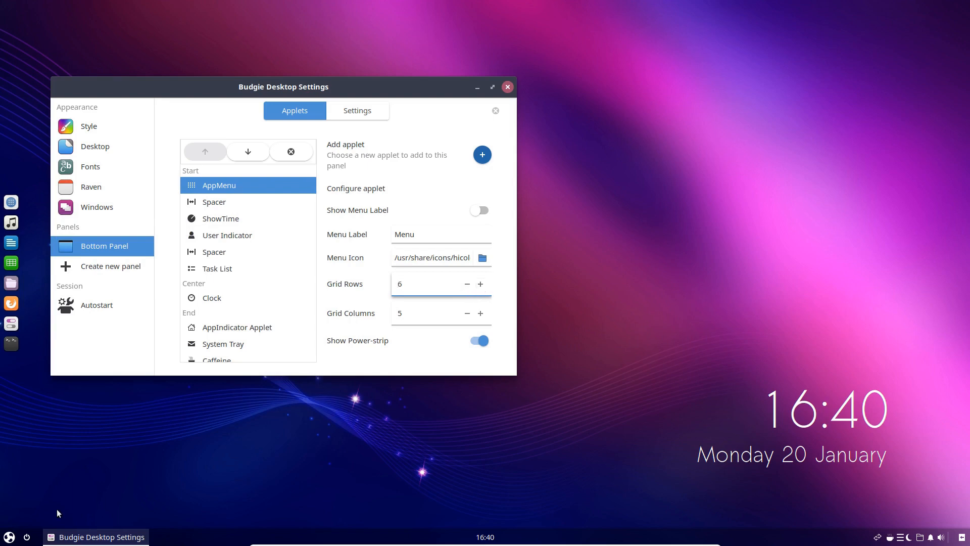
left_click(9, 537)
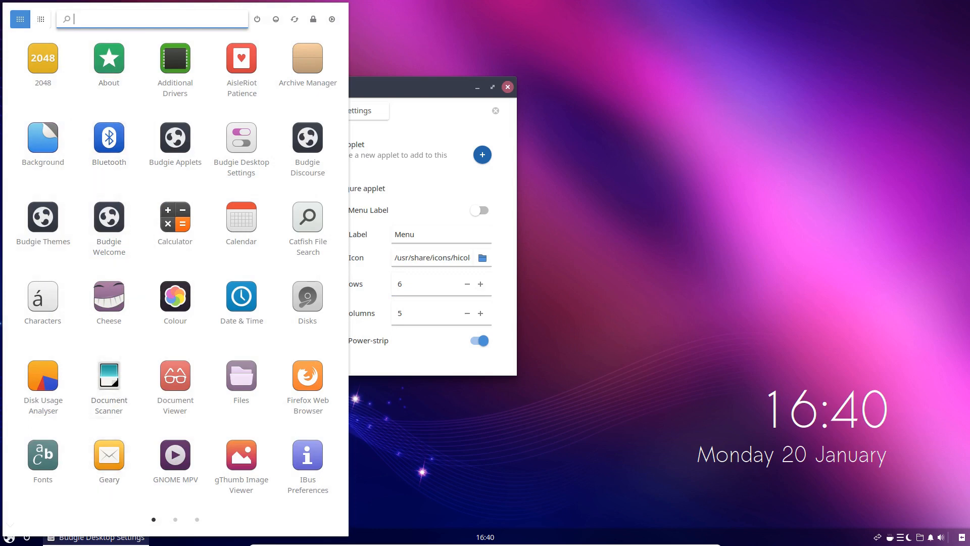
left_click(384, 469)
left_click(467, 284)
left_click(467, 284)
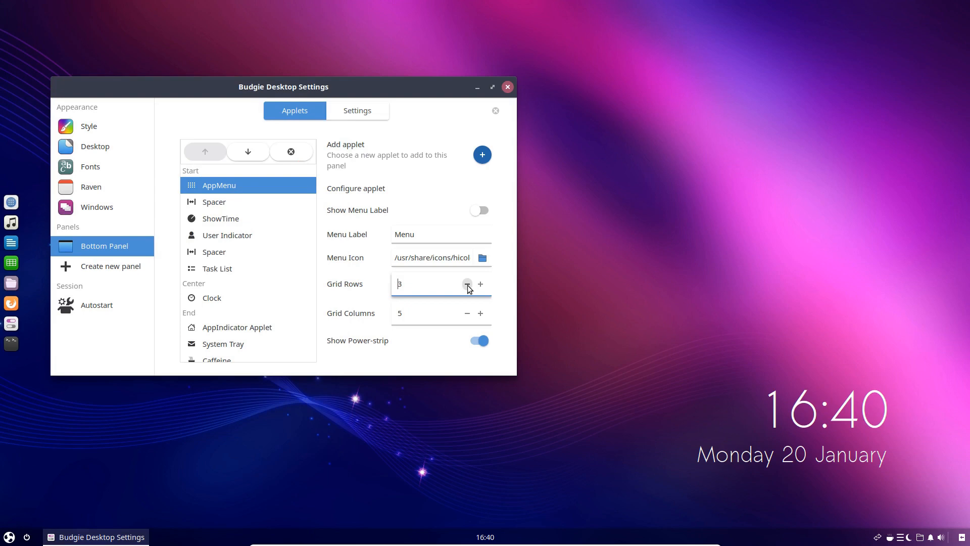
left_click(5, 538)
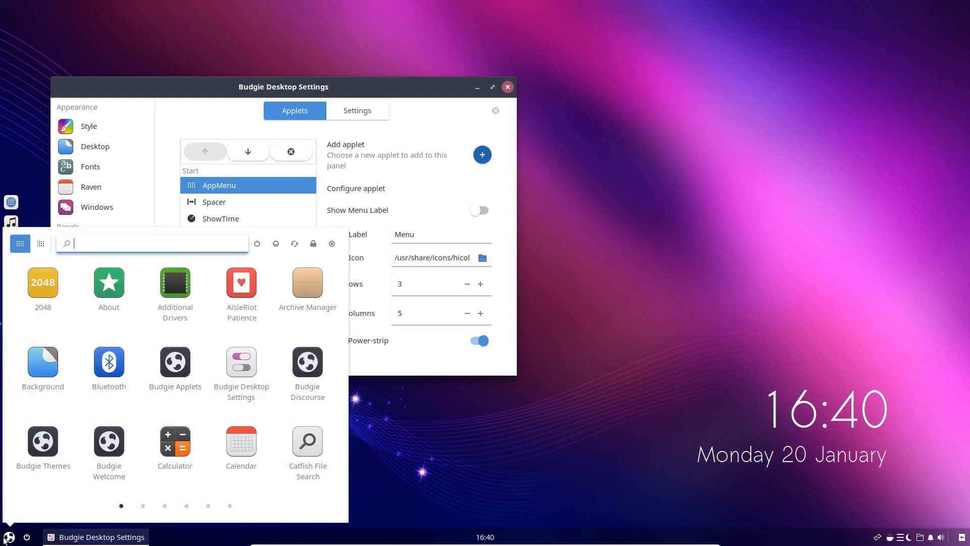
left_click(6, 537)
Try 8 grid columns for AppMenu, check the menu's width, and return the grid columns to 5
left_click(480, 313)
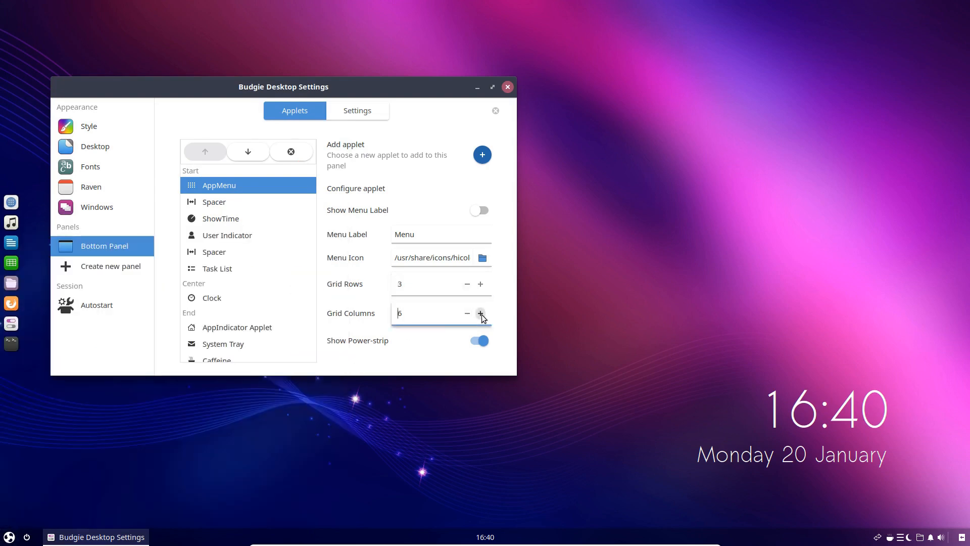
left_click(480, 313)
left_click(481, 313)
left_click(14, 537)
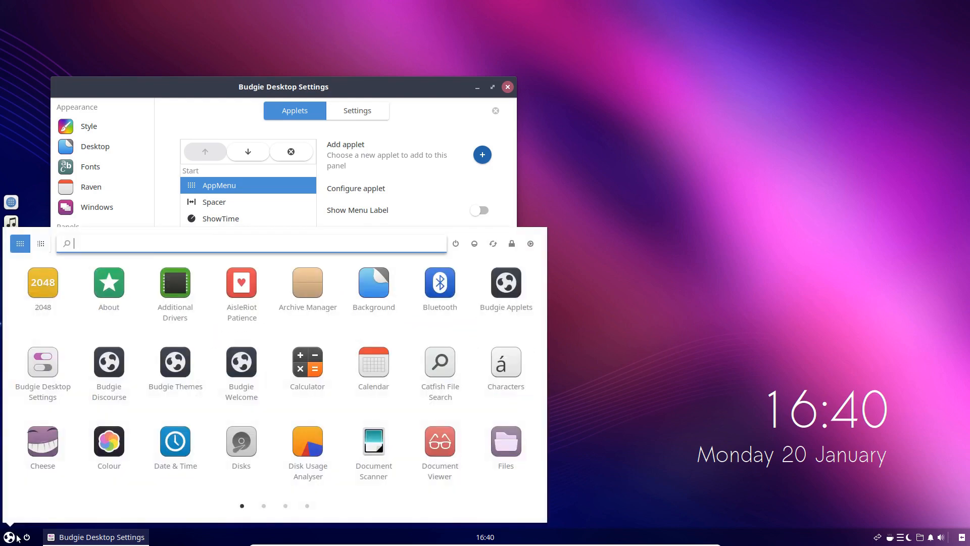
left_click(17, 537)
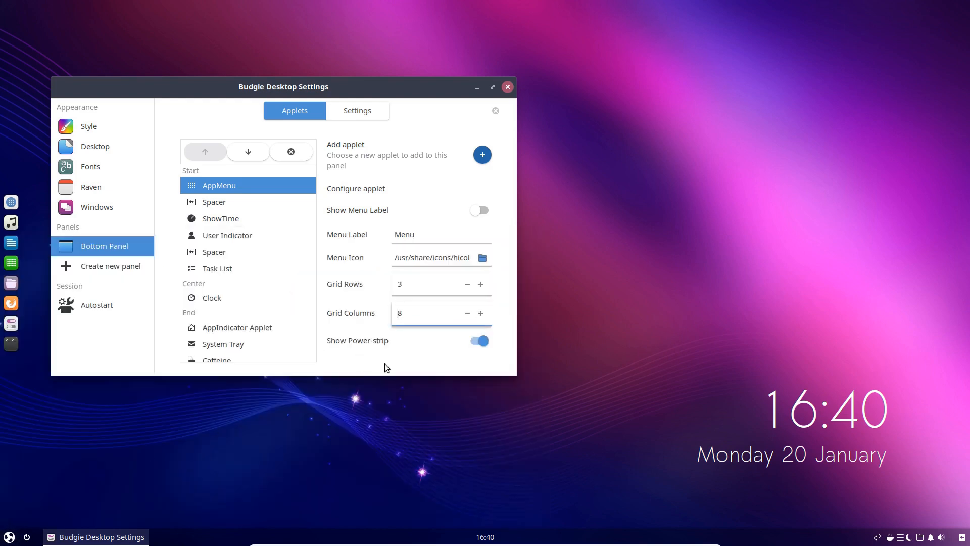
left_click(467, 313)
left_click(467, 313)
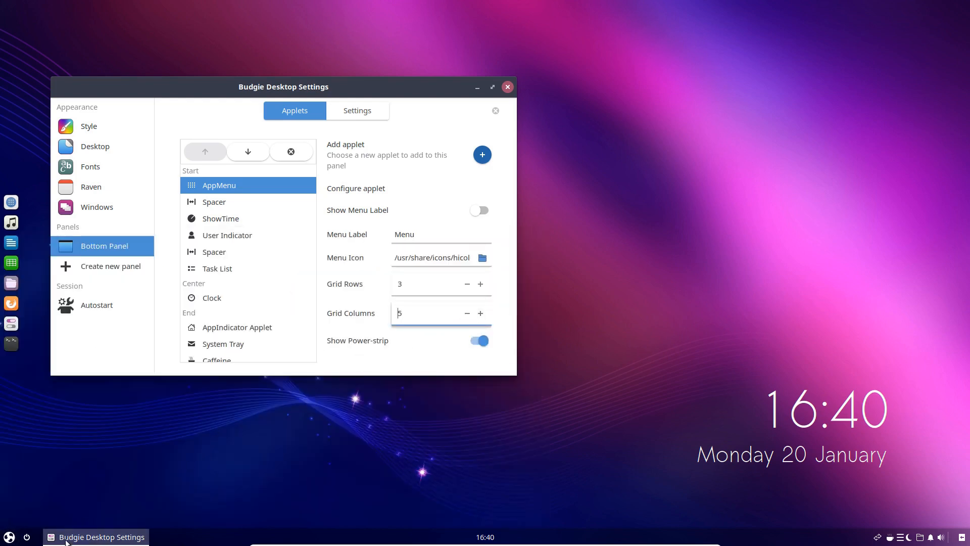
left_click(10, 536)
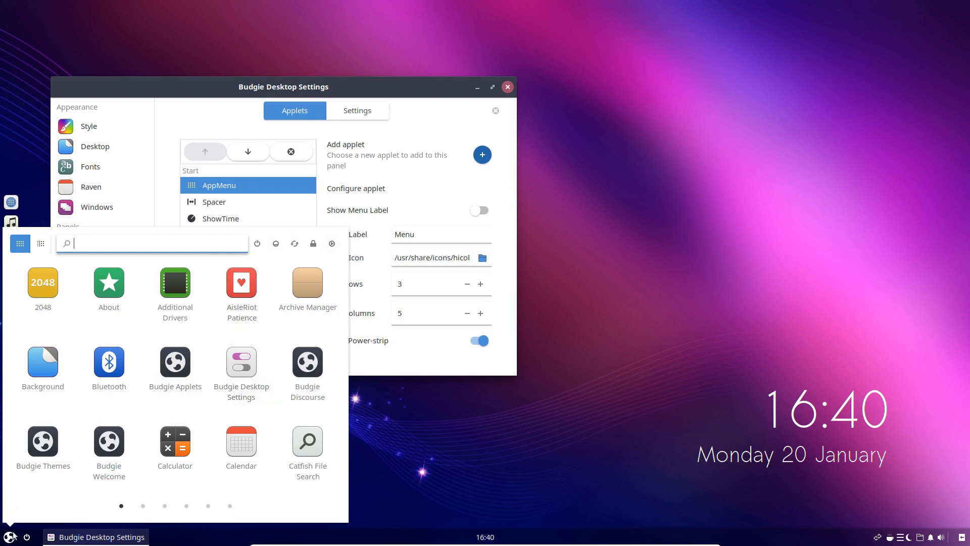
left_click(235, 368)
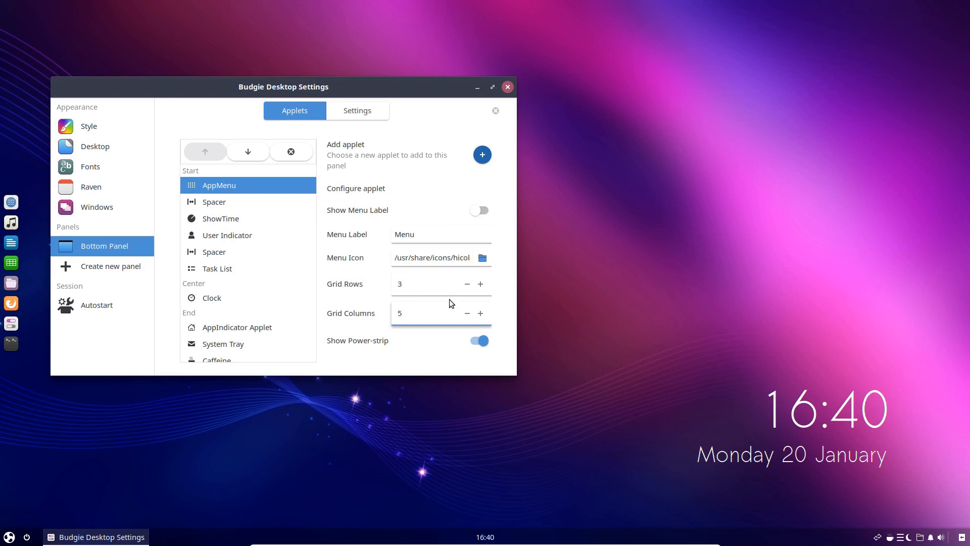
Close Budgie Desktop Settings and look through the pages of AppMenu's application grid
left_click(507, 88)
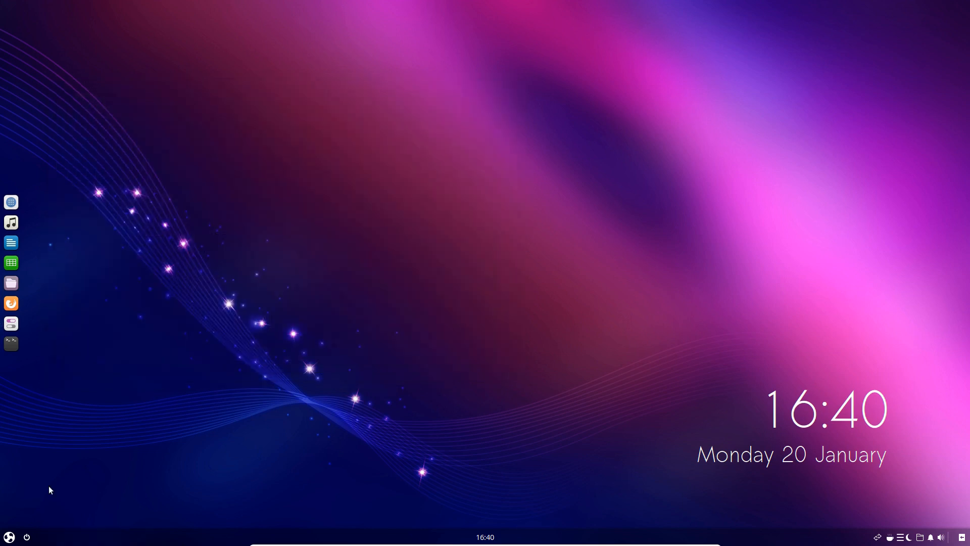
left_click(10, 536)
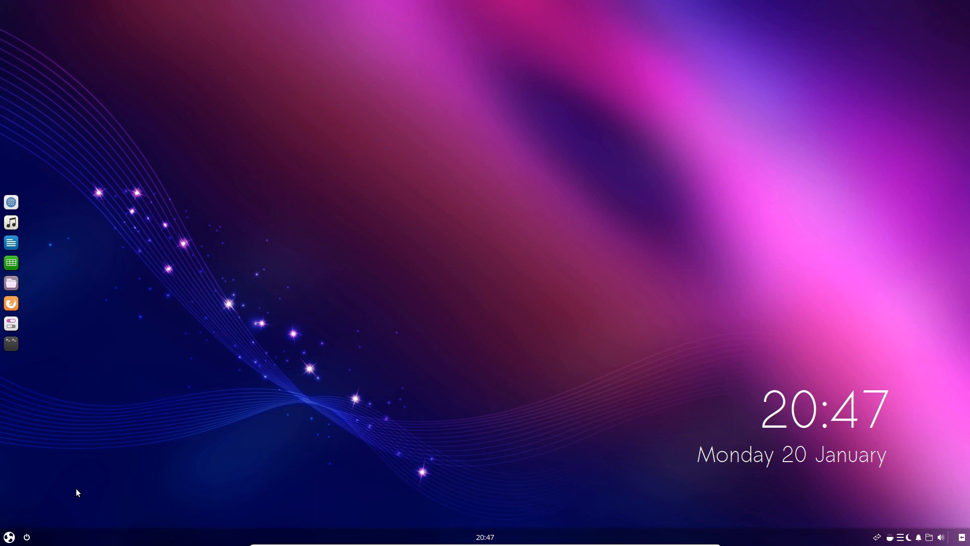
left_click(9, 536)
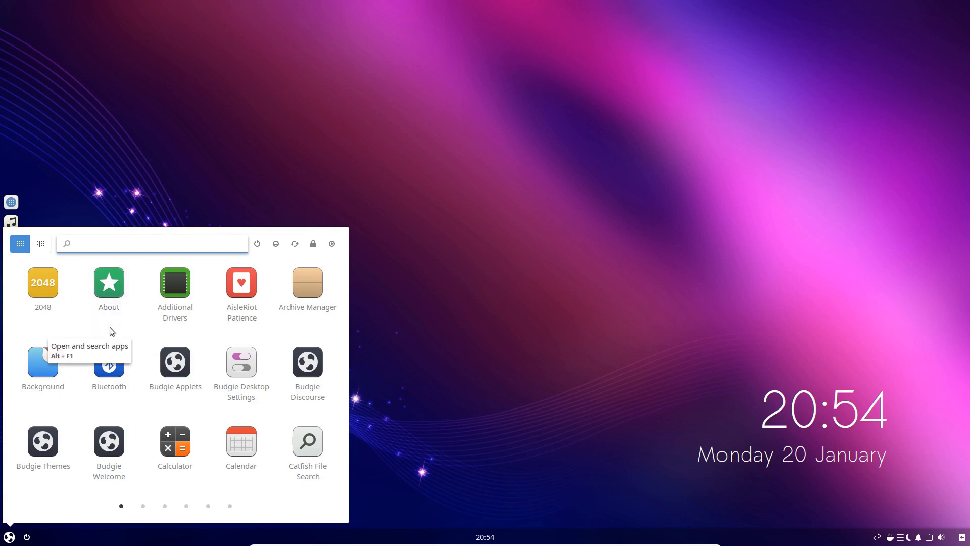
left_click(9, 537)
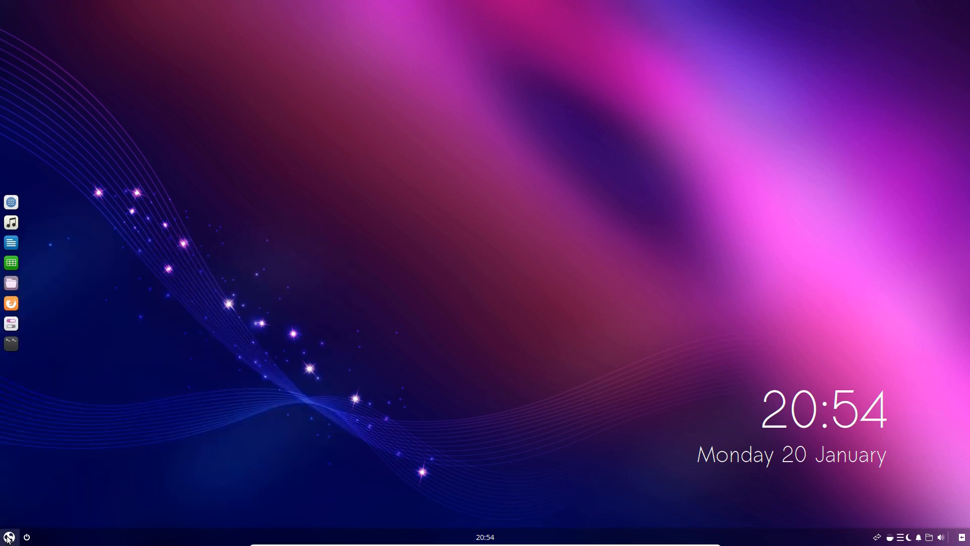
left_click(9, 537)
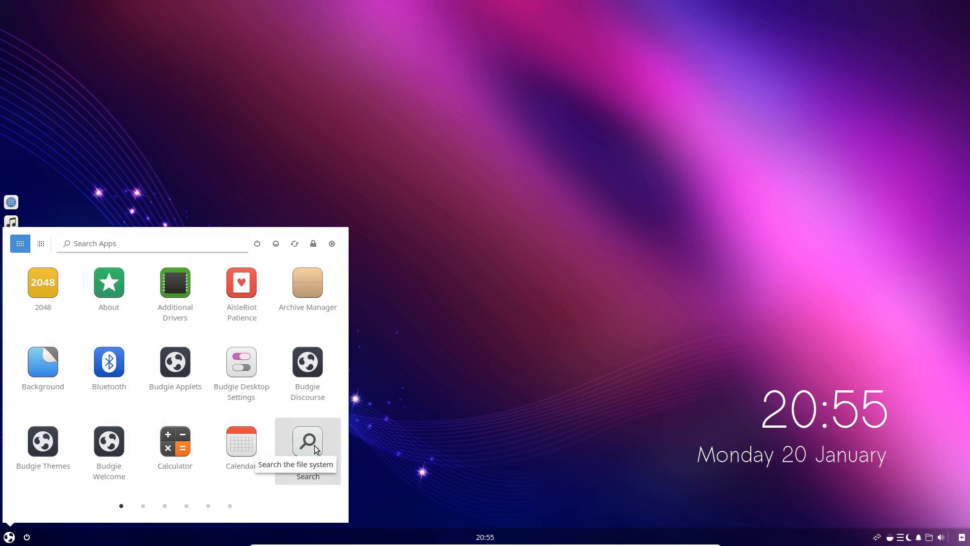
scroll(314, 445, "down", 1)
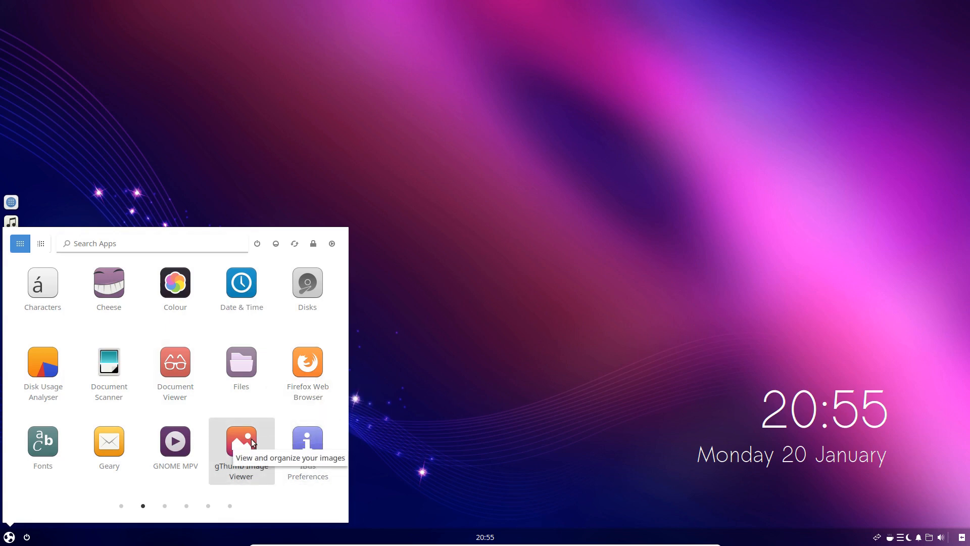
scroll(252, 442, "down", 1)
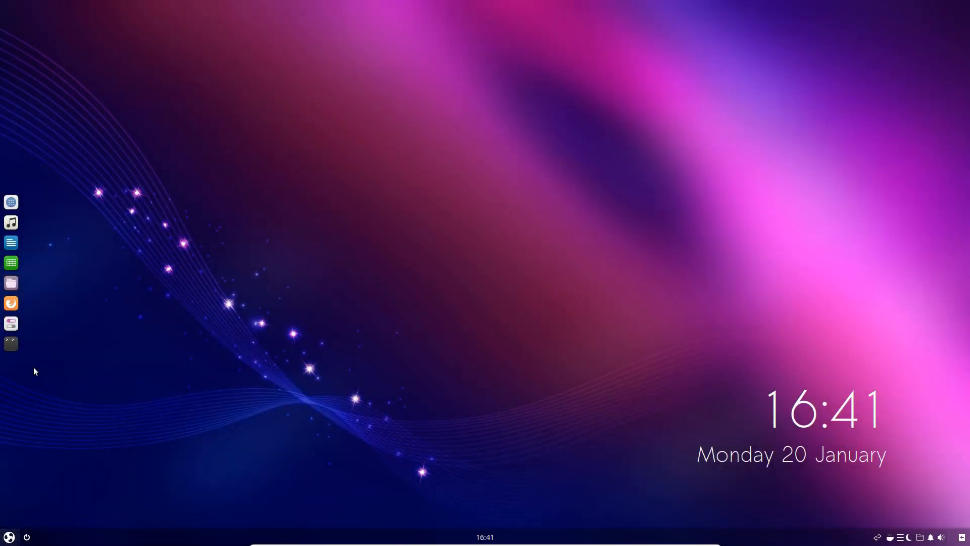
Add the Budgie Menu applet to the Bottom Panel in Budgie Desktop Settings, and open the new menu
left_click(3, 323)
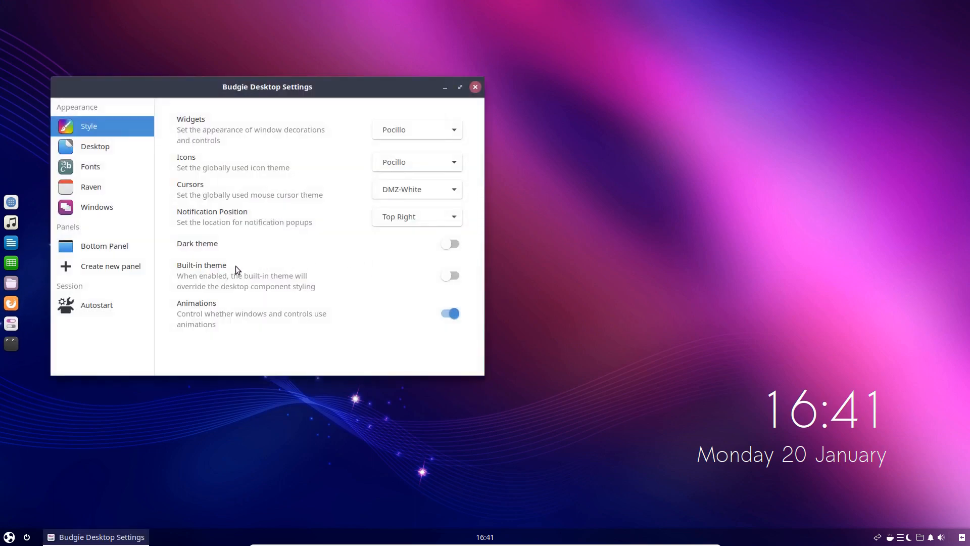
left_click(129, 247)
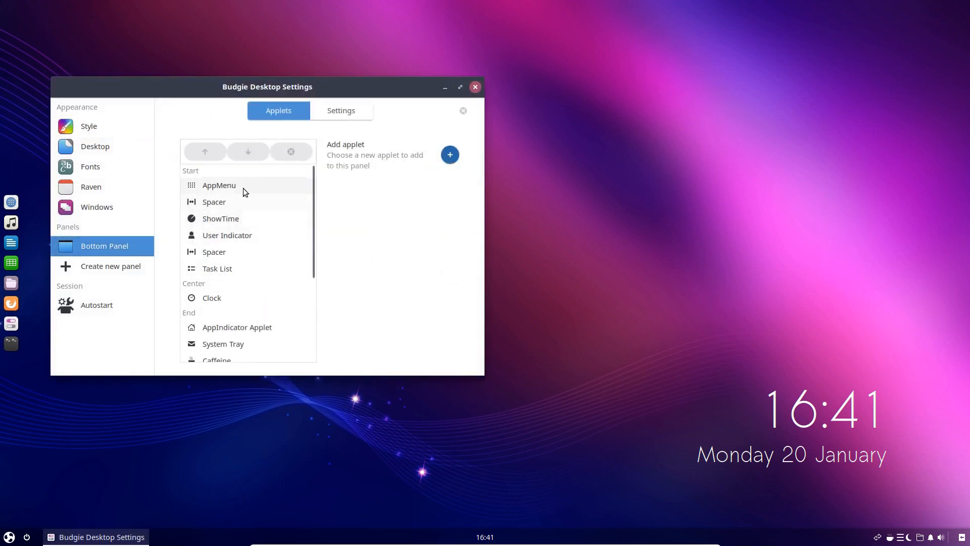
left_click(449, 155)
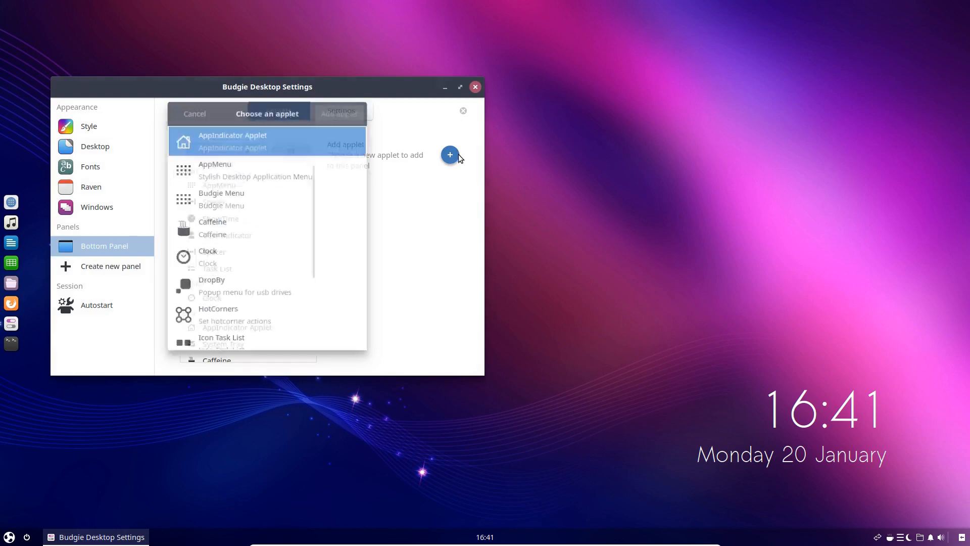
left_click(228, 196)
left_click(340, 112)
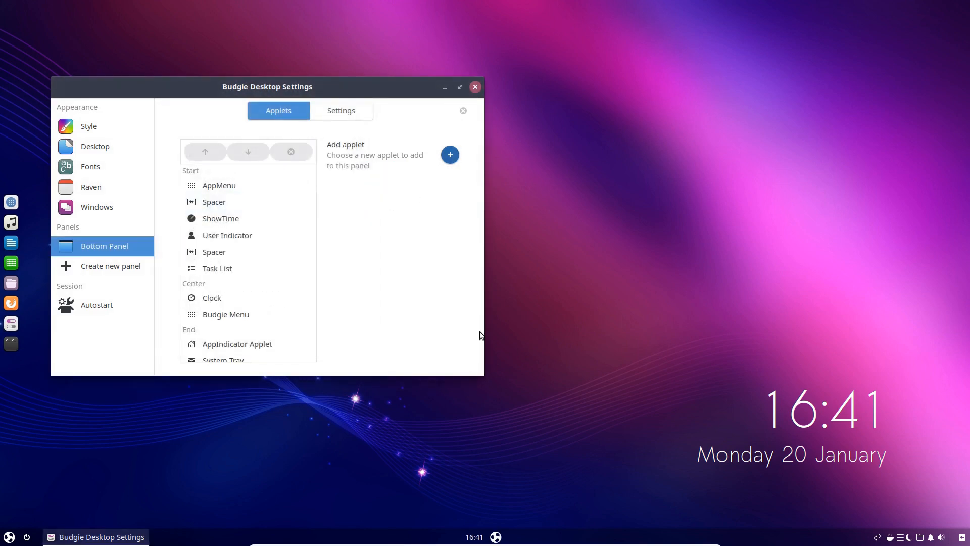
left_click(496, 537)
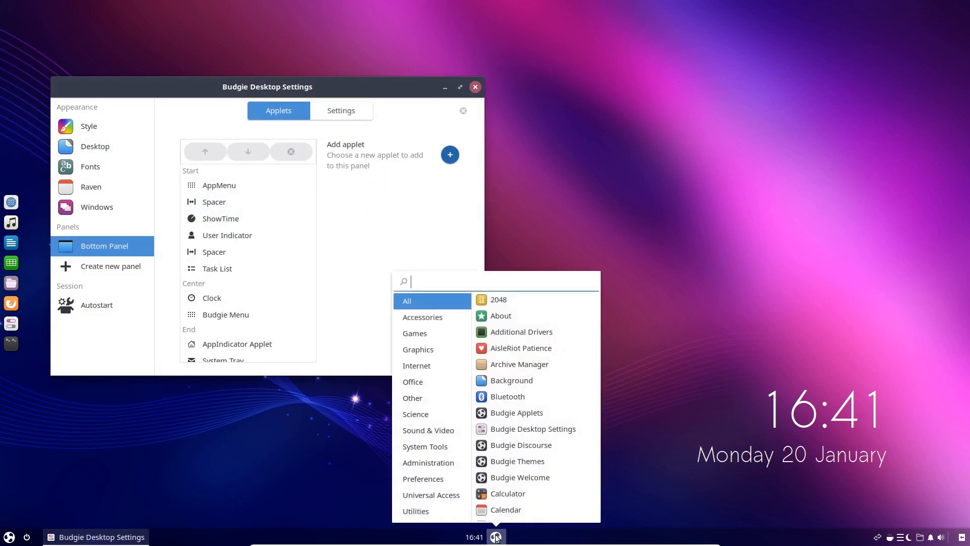
Open the Budgie Menu applet's settings and try Show Menu Label, returning it to off
left_click(495, 537)
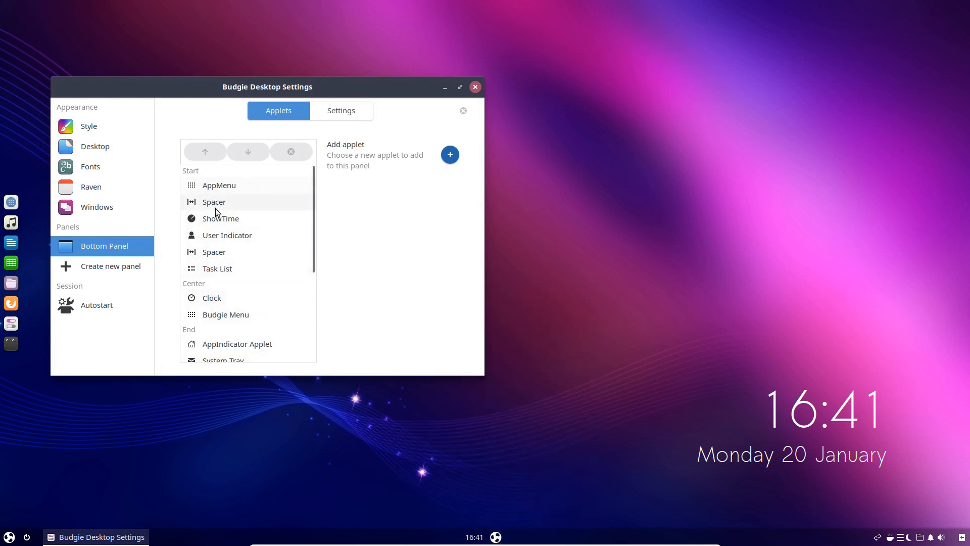
left_click(220, 316)
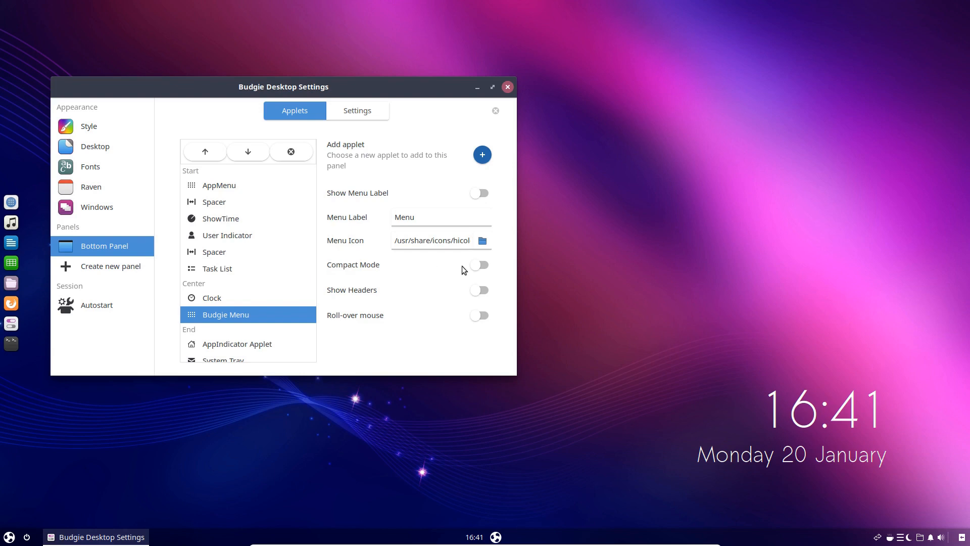
left_click(482, 194)
left_click(486, 193)
Open the Budgie Menu beside the clock, view the Accessories and Games categories, and close it
left_click(496, 537)
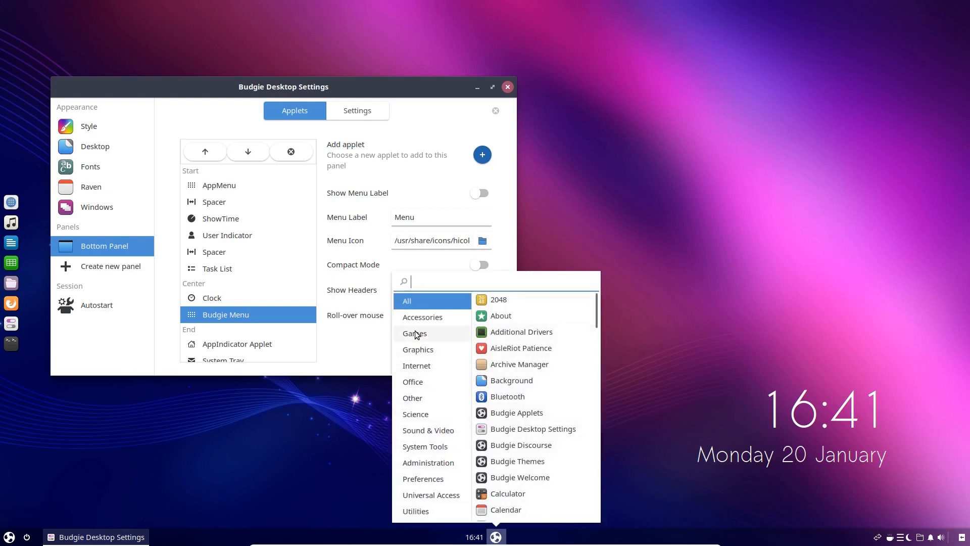
left_click(433, 318)
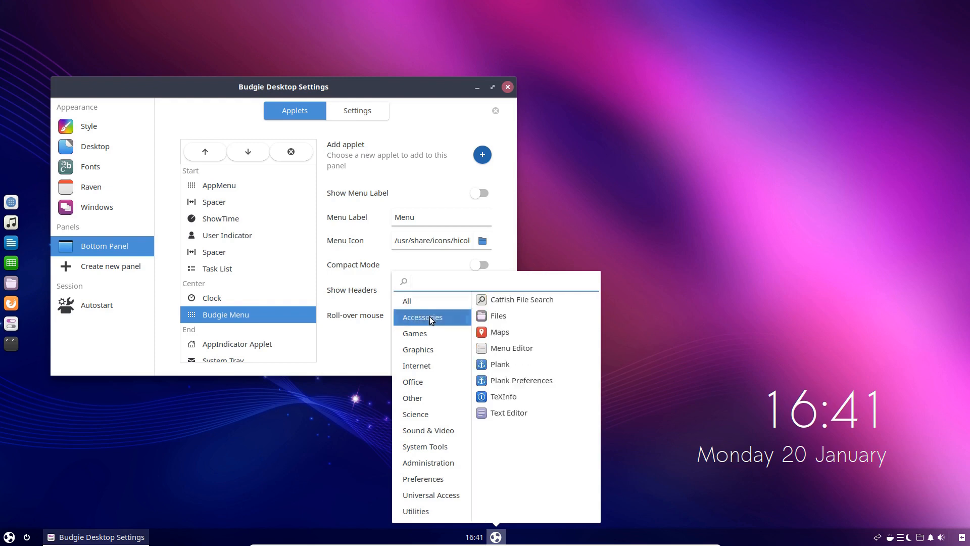
left_click(423, 341)
left_click(343, 491)
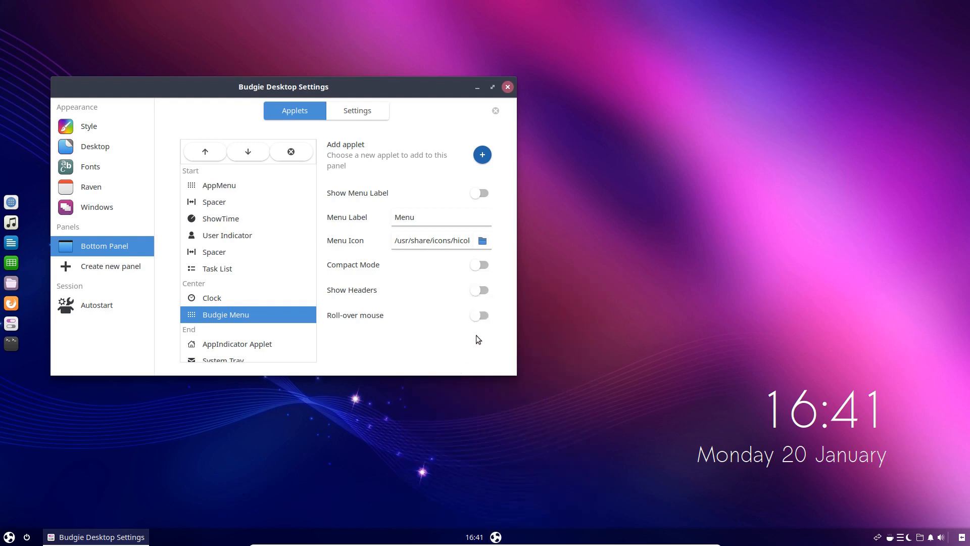
Enable Roll-over mouse for the Budgie Menu applet and check how the menu opens
left_click(480, 318)
left_click(496, 536)
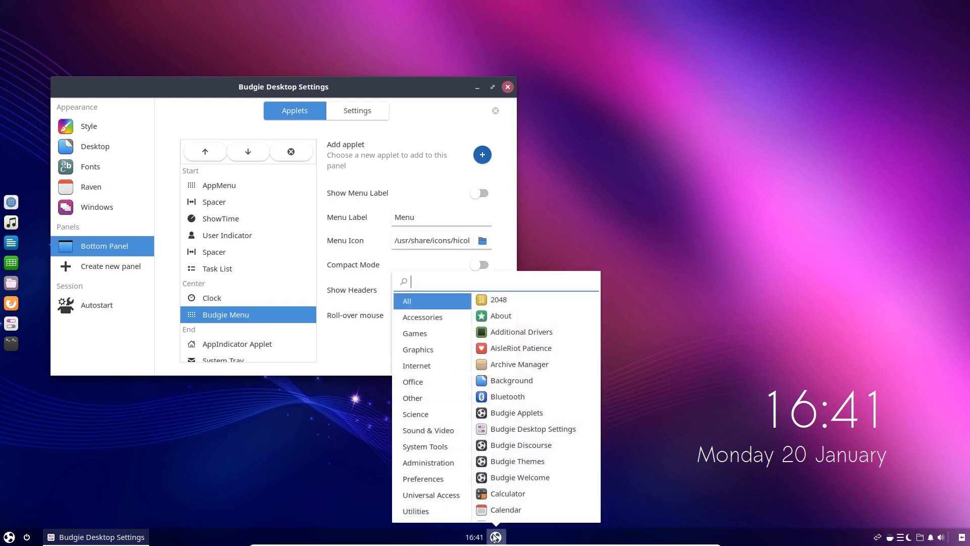
left_click(344, 435)
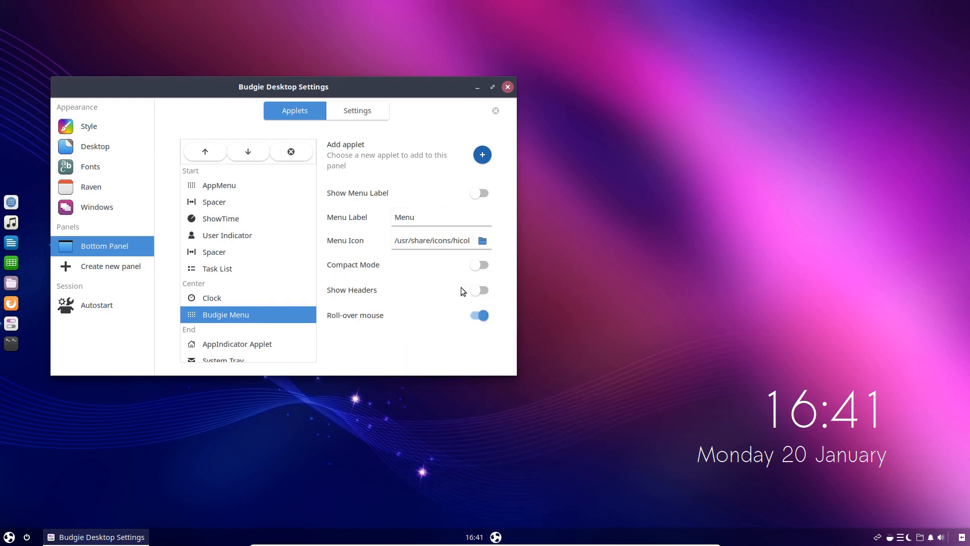
Try Show Headers for Budgie Menu, check the application list, and return the option to off
left_click(480, 291)
left_click(494, 538)
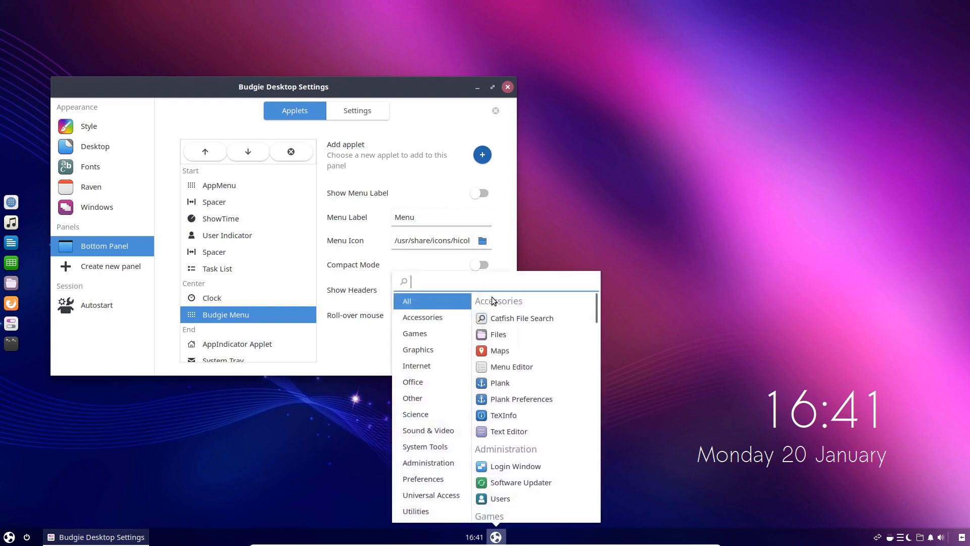
left_click(495, 537)
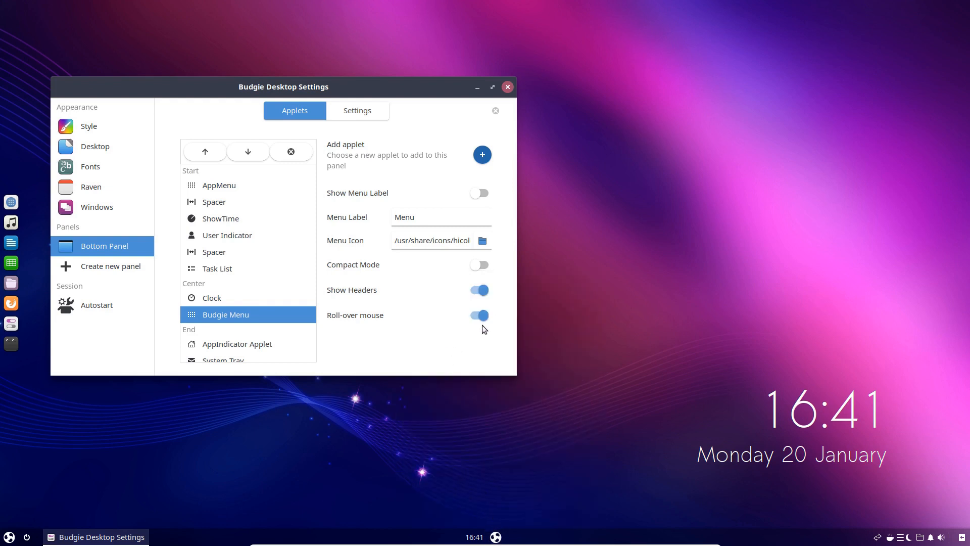
left_click(502, 539)
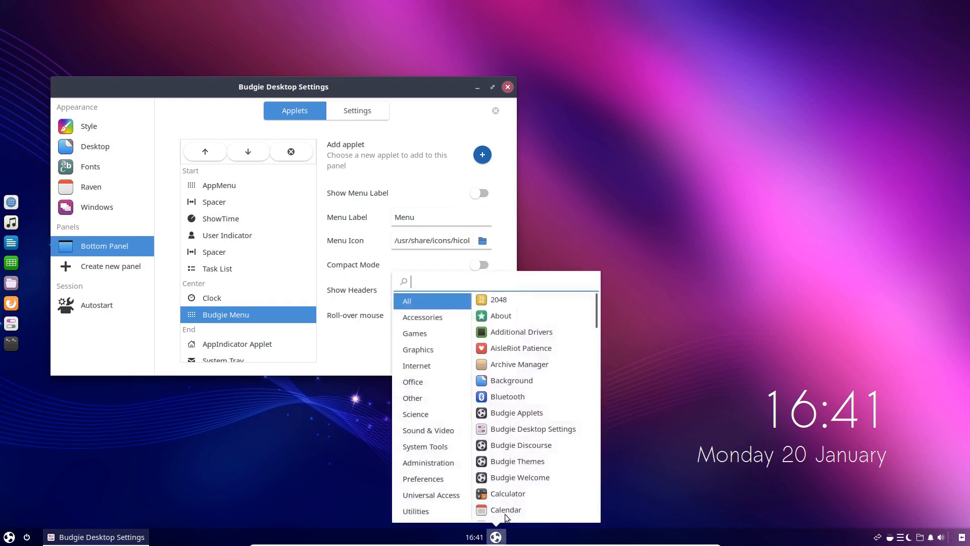
left_click(503, 539)
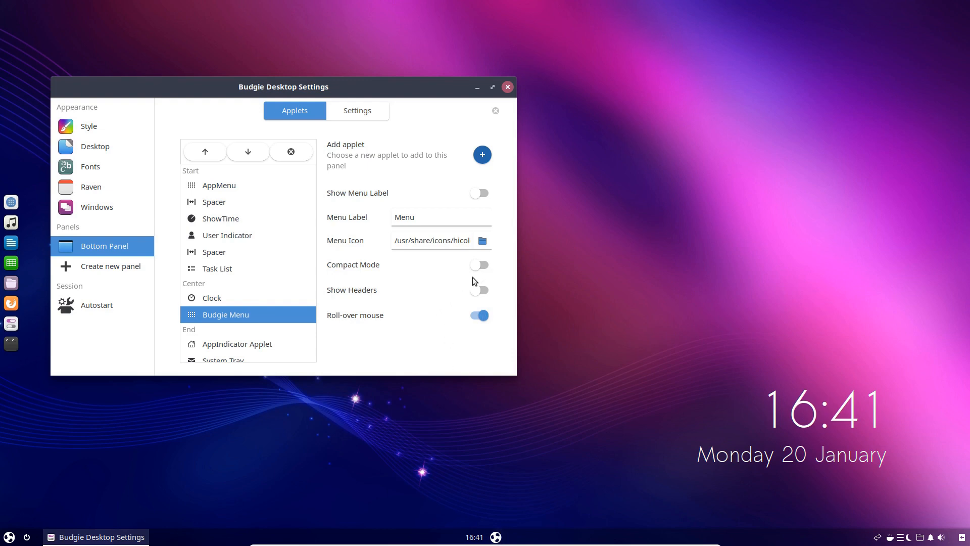
Try Compact Mode for Budgie Menu, launch 2048 from the compact list, close the game, and return the mode to off
left_click(482, 266)
left_click(495, 537)
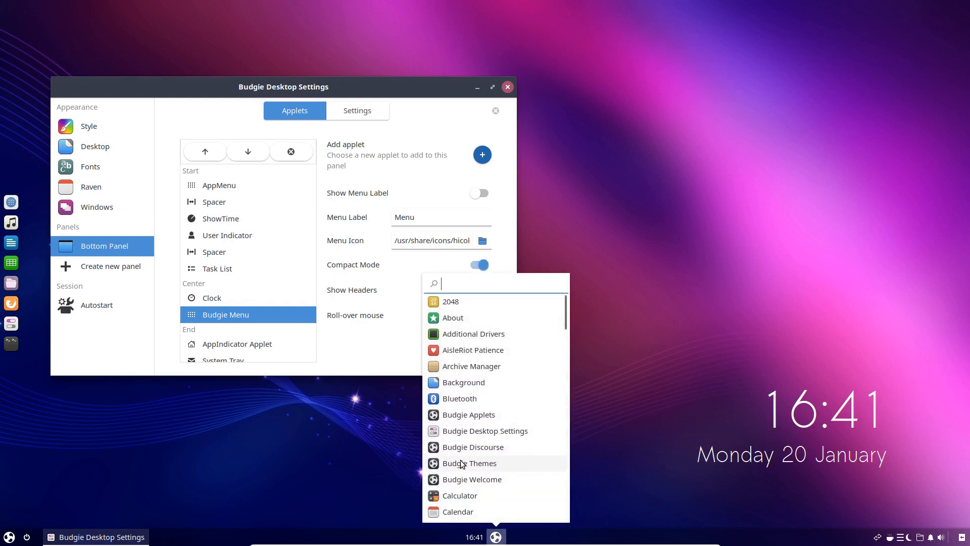
left_click(453, 302)
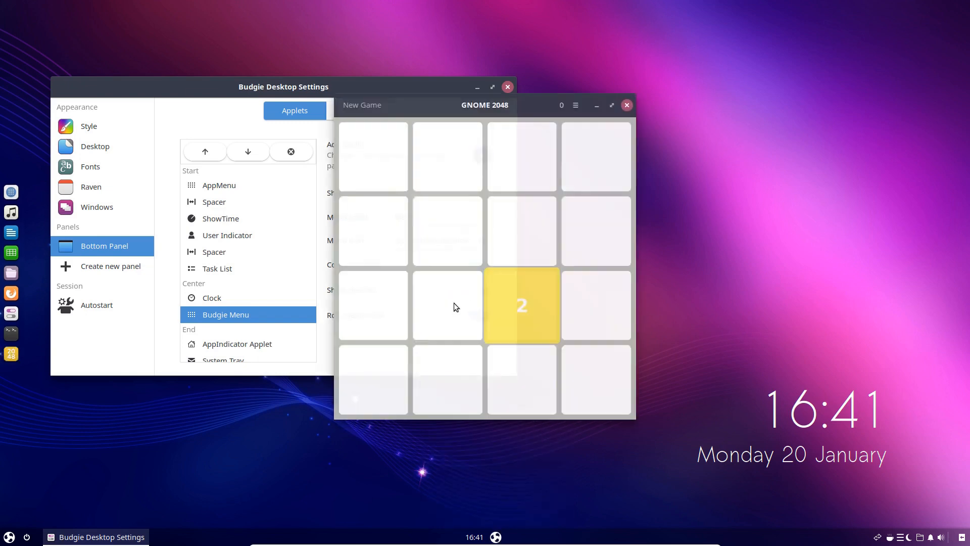
left_click(627, 104)
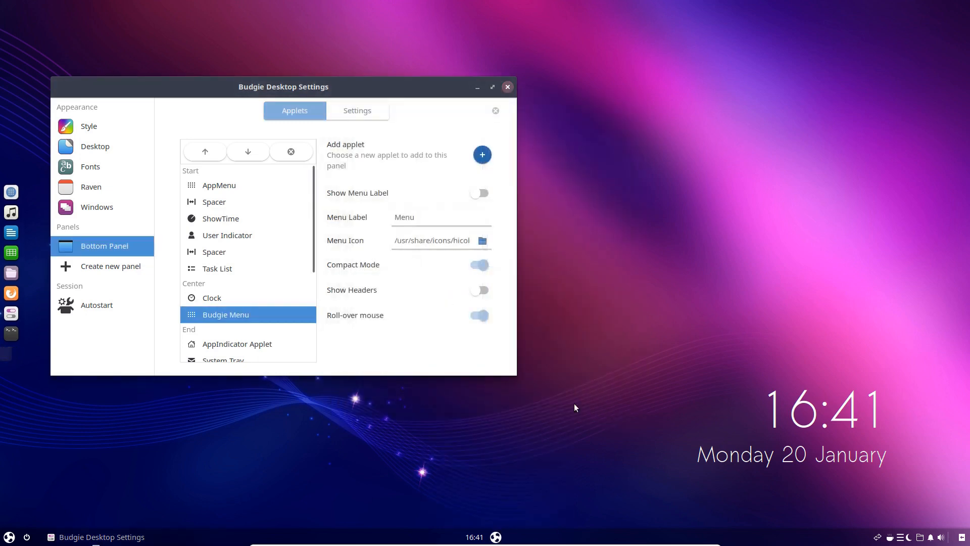
left_click(496, 537)
left_click(502, 537)
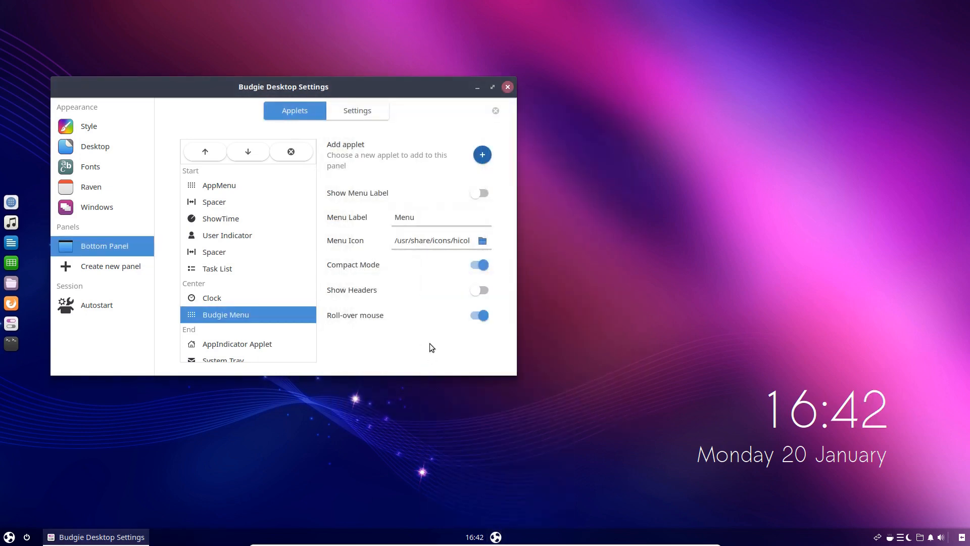
left_click(483, 266)
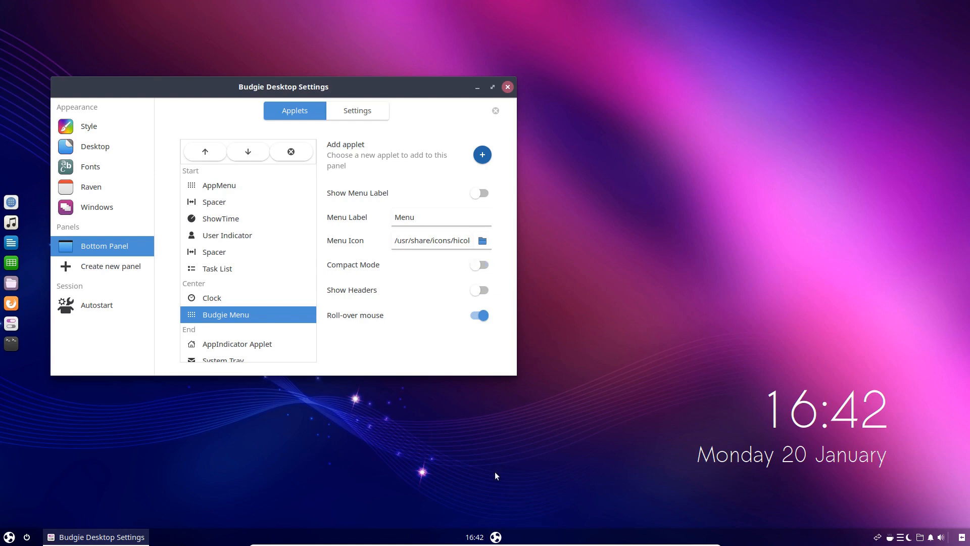
Browse the Budgie Menu's categories by roll-over, including Administration, and close the menu
left_click(496, 537)
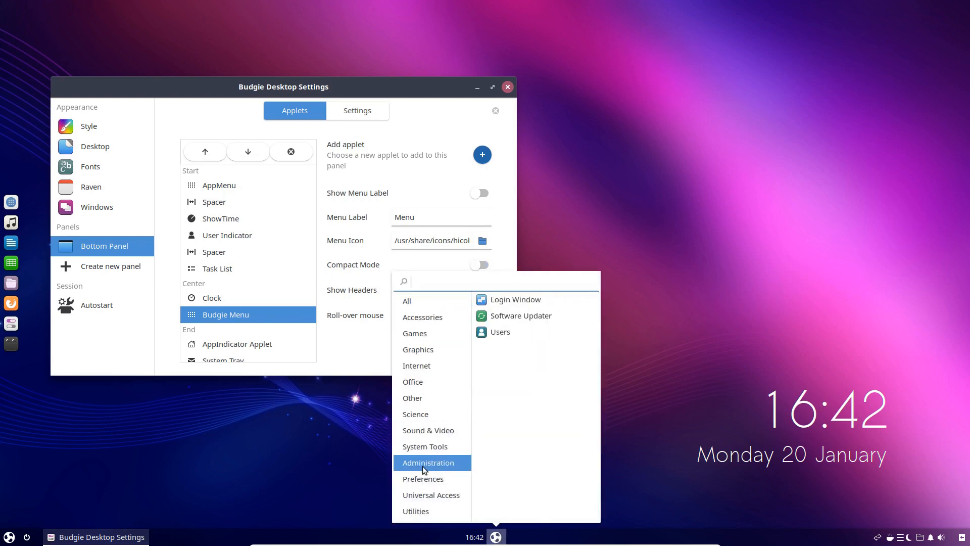
left_click(331, 452)
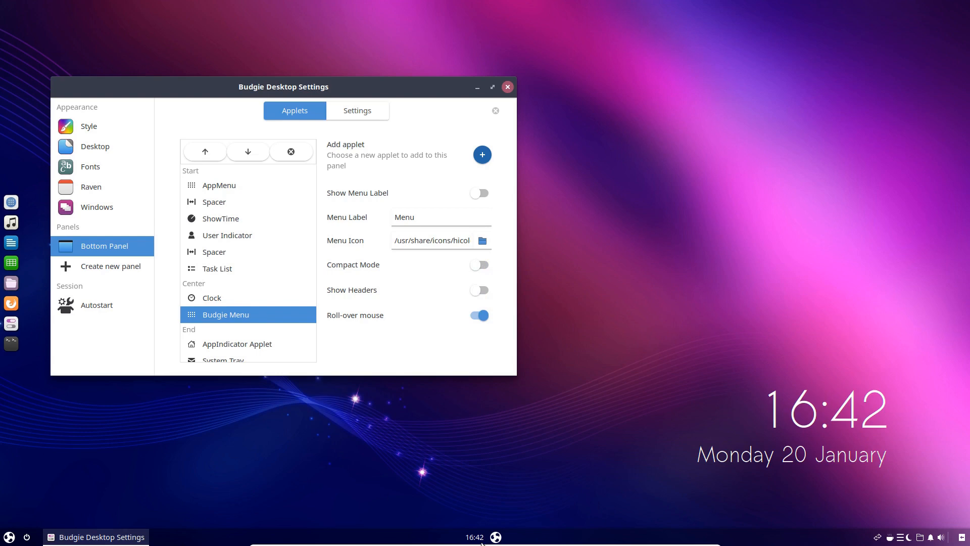
left_click(496, 536)
left_click(496, 537)
Open AppMenu and look through the pages of its application grid, ending on the first page
left_click(5, 537)
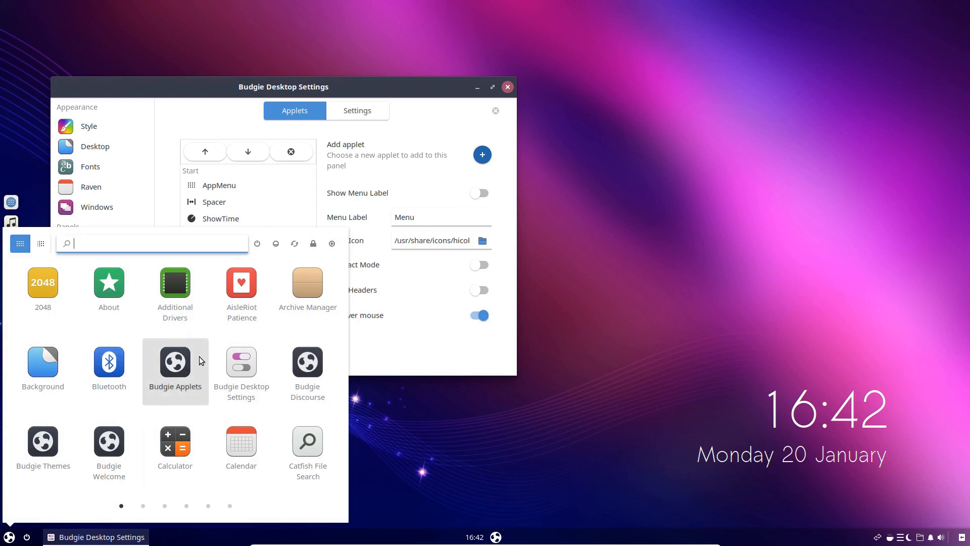
scroll(199, 356, "down", 1)
scroll(199, 356, "down", 4)
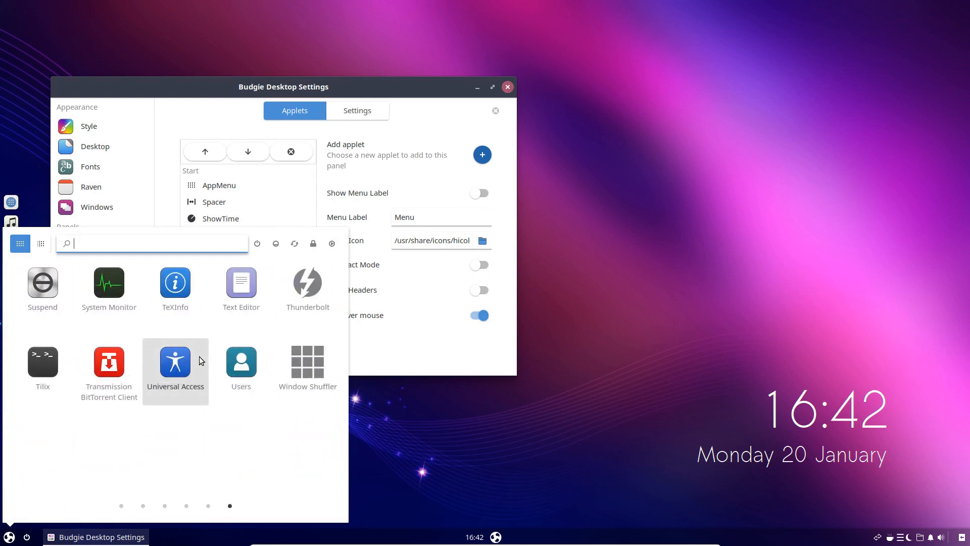
scroll(199, 360, "up", 5)
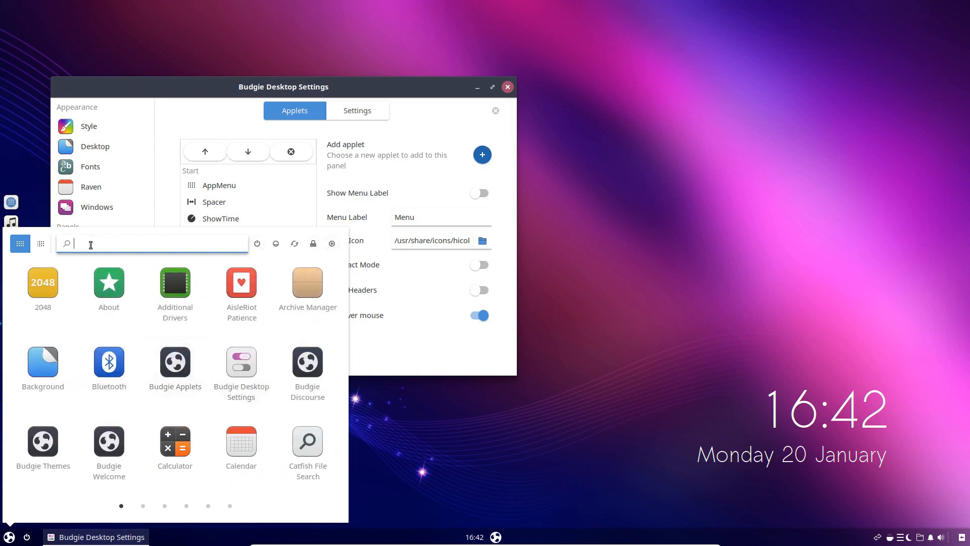
scroll(189, 371, "down", 4)
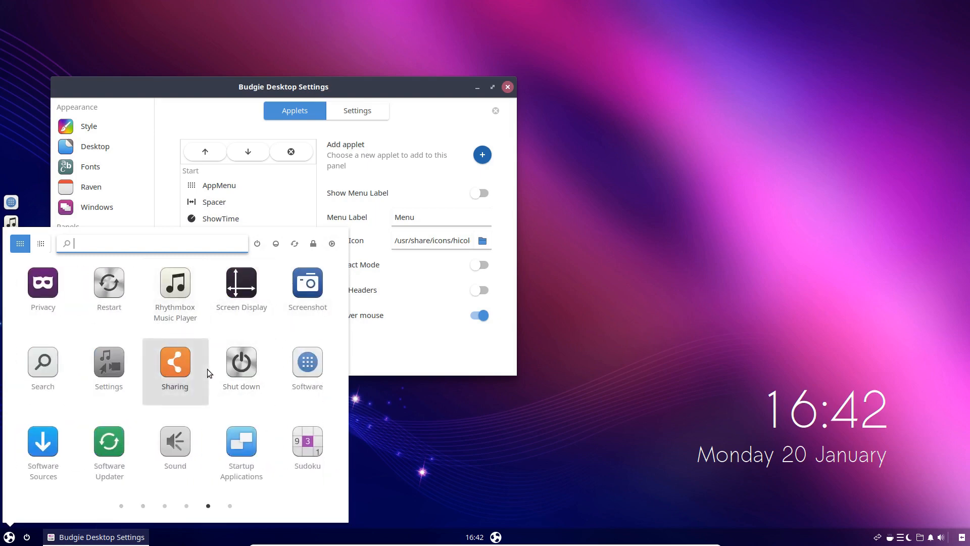
scroll(208, 372, "down", 1)
scroll(208, 372, "up", 2)
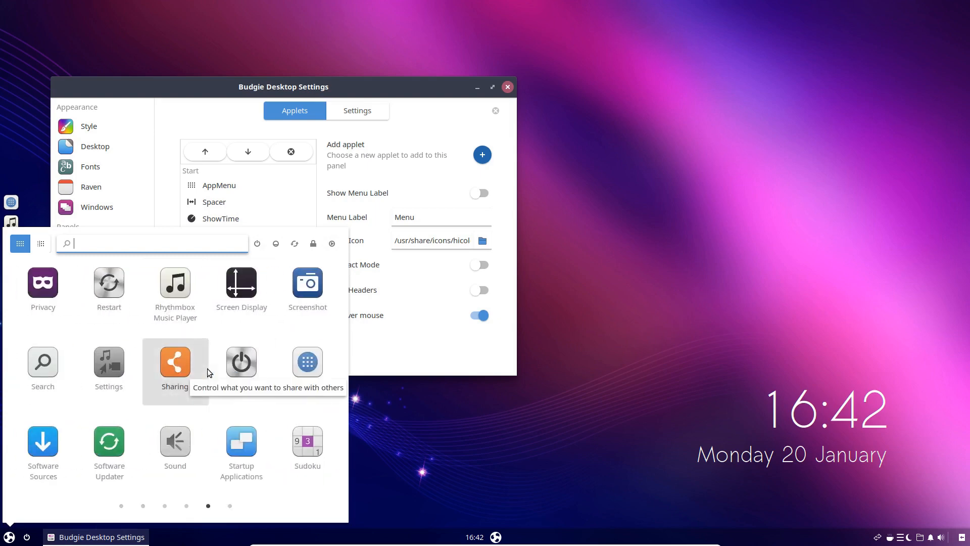
scroll(207, 369, "up", 3)
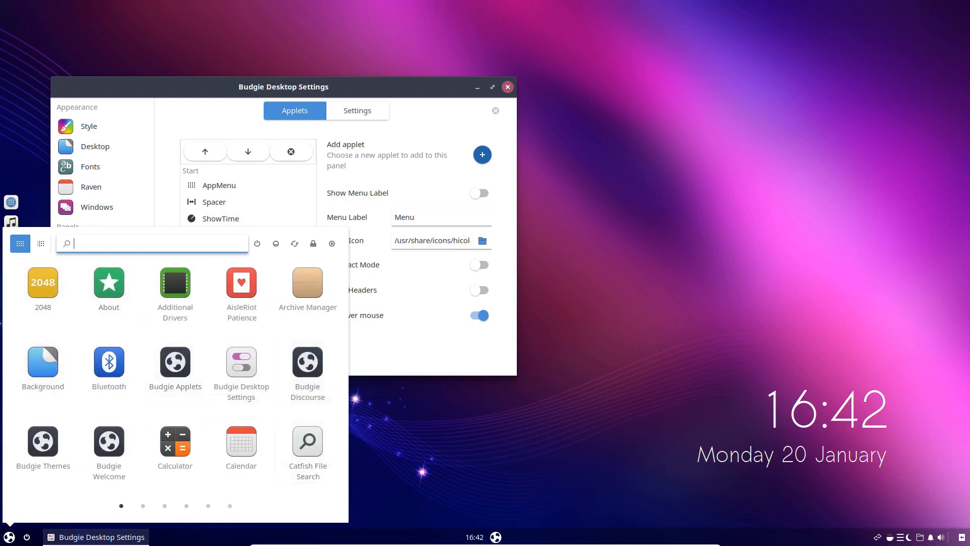
Switch AppMenu to its category view, show the Accessories applications, and close the menu
left_click(40, 245)
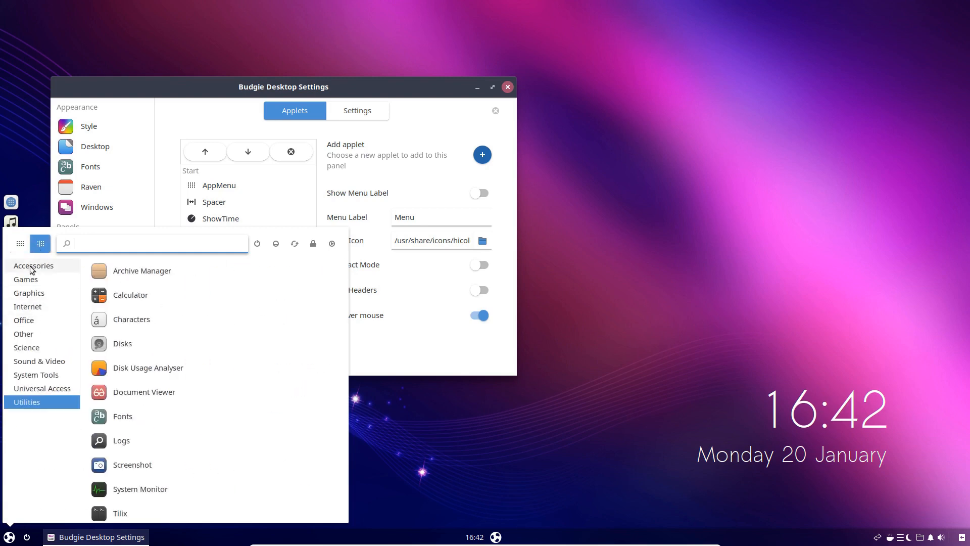
left_click(34, 264)
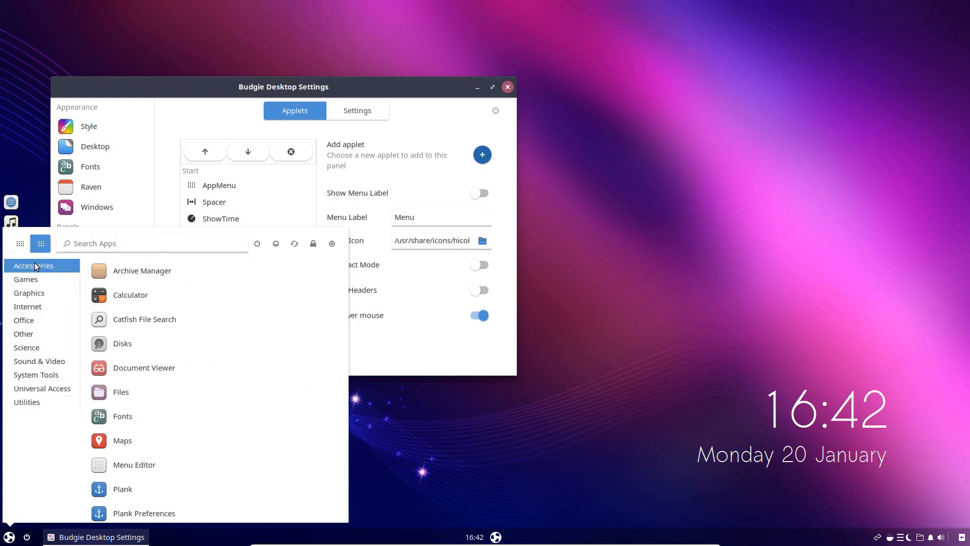
left_click(497, 537)
Open Budgie Menu, roll over its categories down to Internet, and close it
left_click(495, 536)
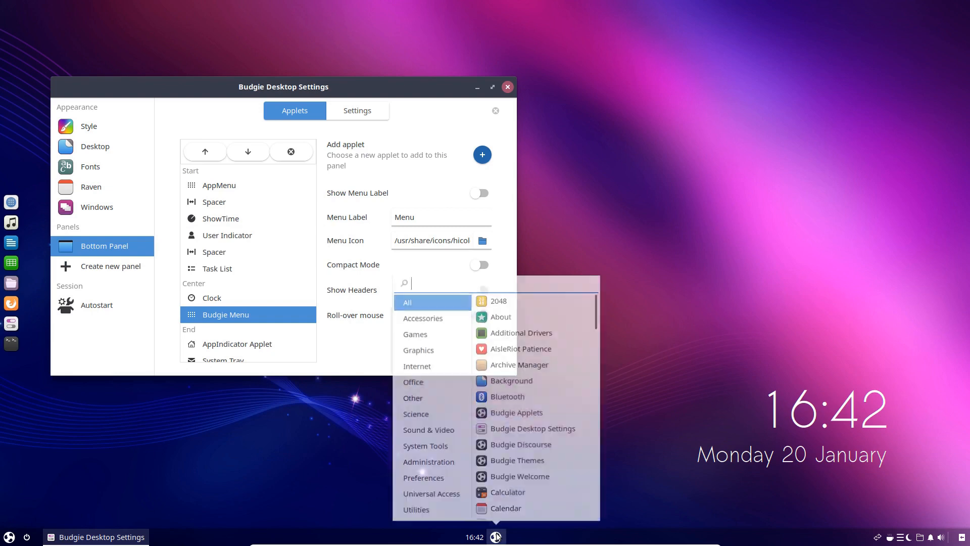
mouse_move(439, 318)
mouse_move(434, 366)
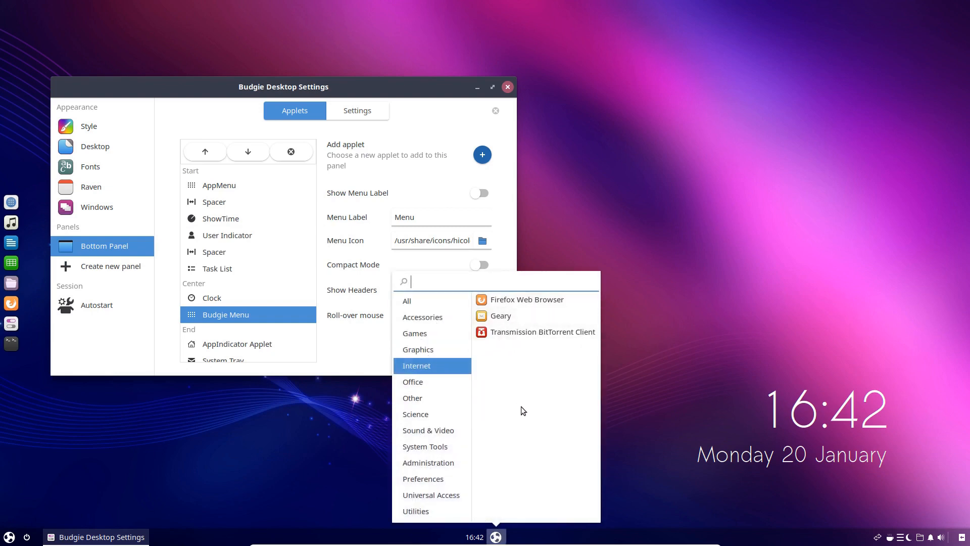
left_click(405, 529)
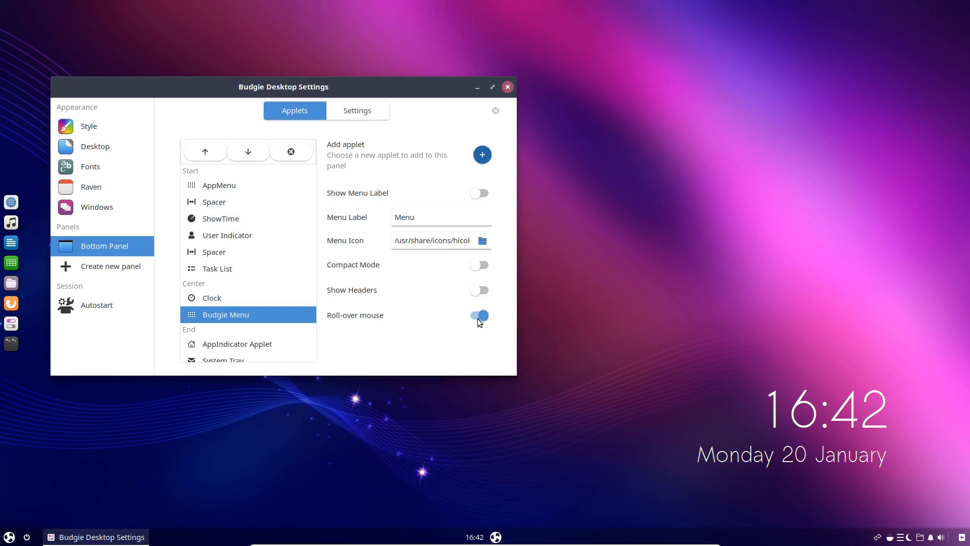
Try Compact Mode again for Budgie Menu, view its full application list, and return the mode to off
left_click(486, 264)
left_click(496, 536)
scroll(483, 429, "down", 15)
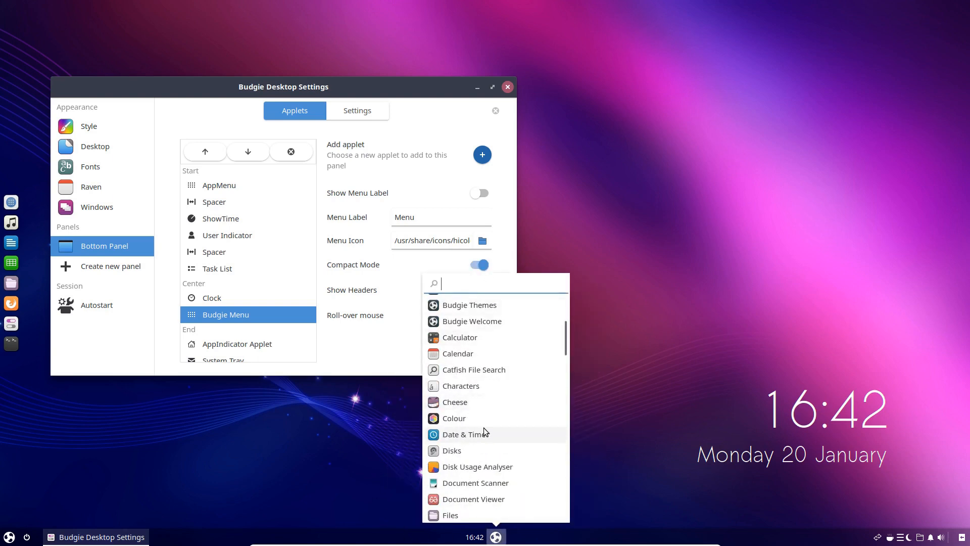
scroll(484, 427, "down", 10)
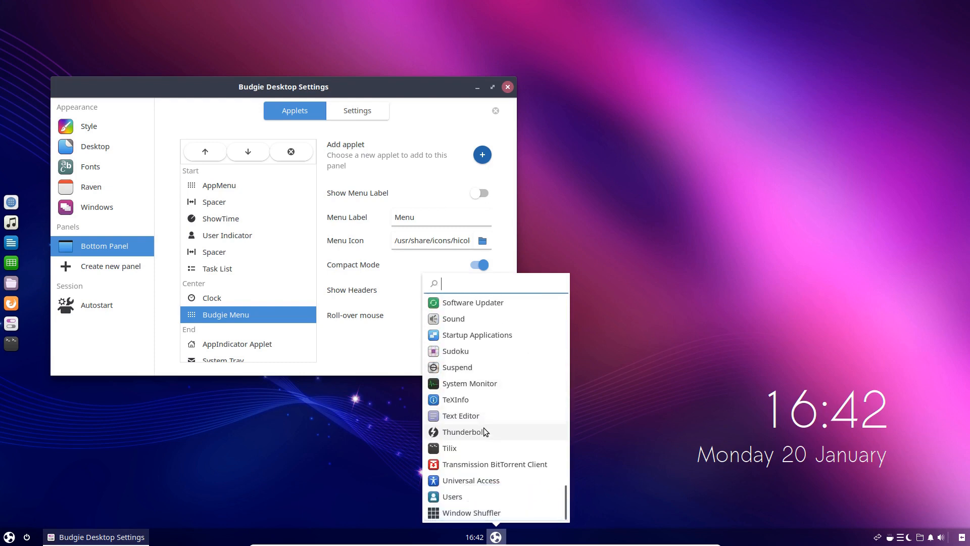
left_click(344, 469)
left_click(478, 264)
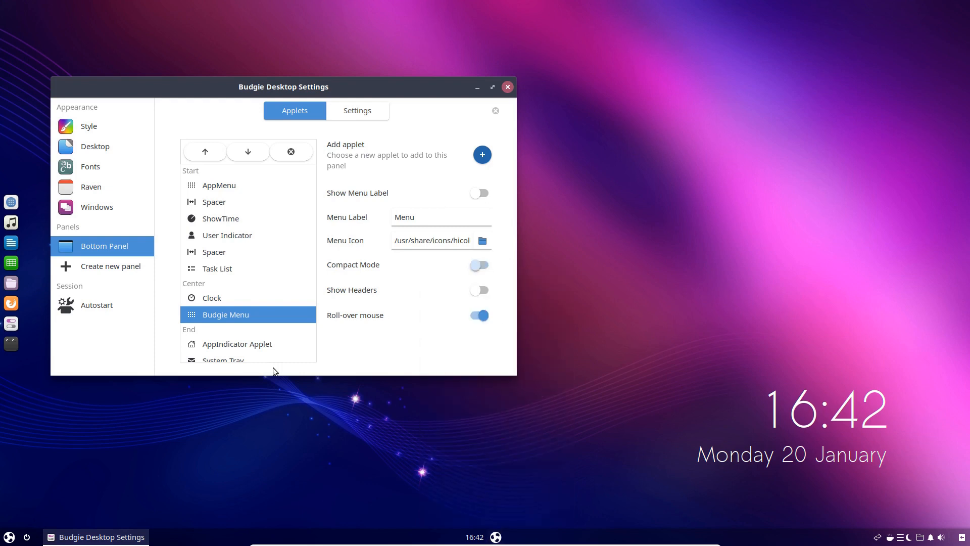
Reopen AppMenu, switch it back to grid view, and look through to the last page
left_click(9, 538)
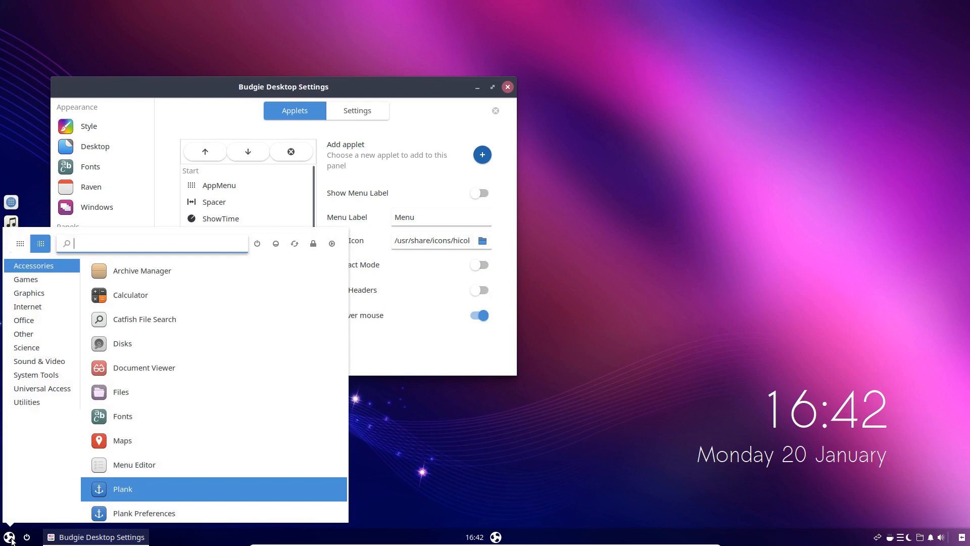
left_click(20, 243)
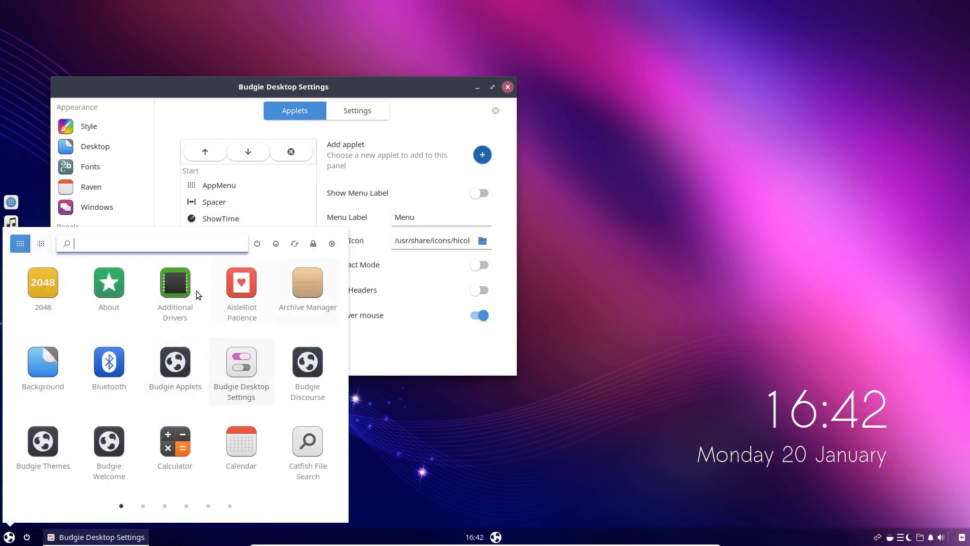
scroll(235, 349, "down", 5)
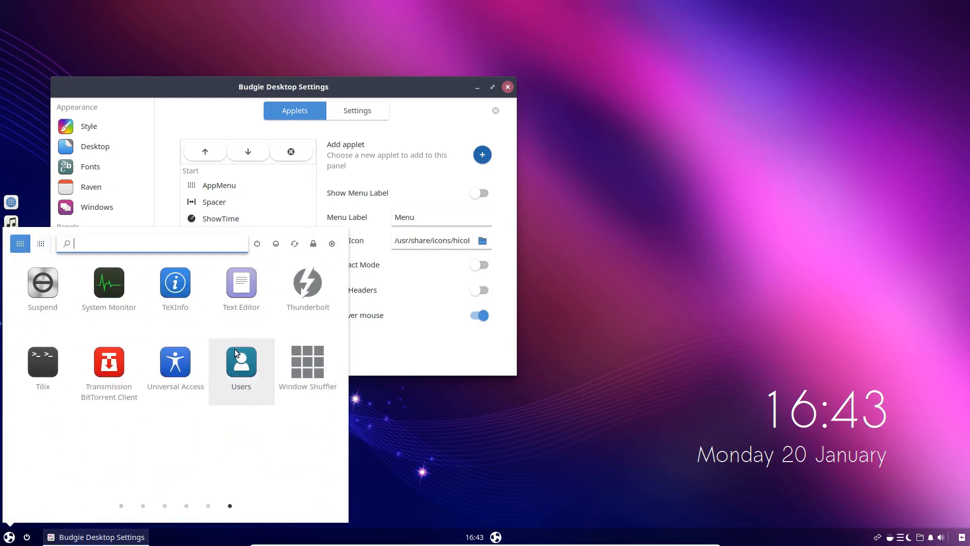
Return AppMenu toward its first page, close the menu, and close the Budgie Desktop Settings window
scroll(235, 349, "up", 5)
left_click(10, 537)
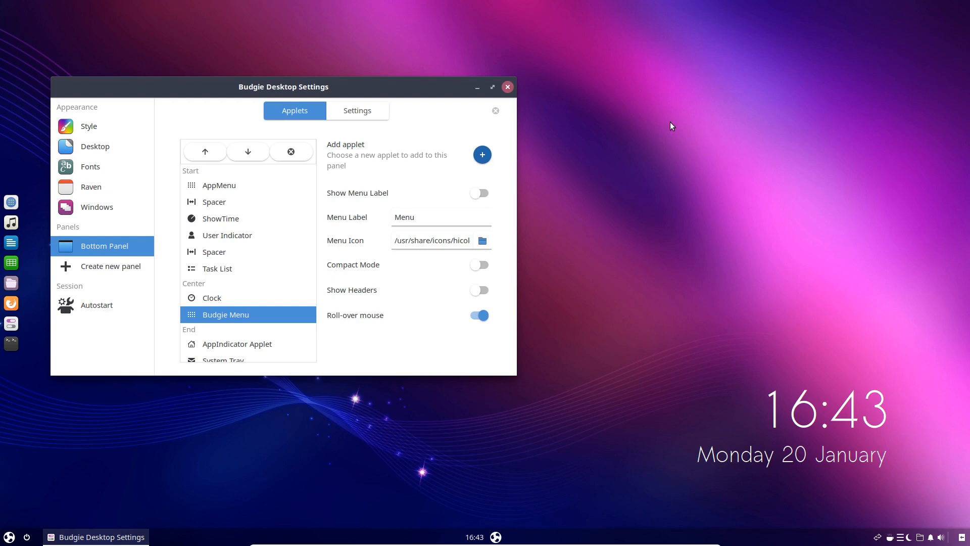
left_click(508, 87)
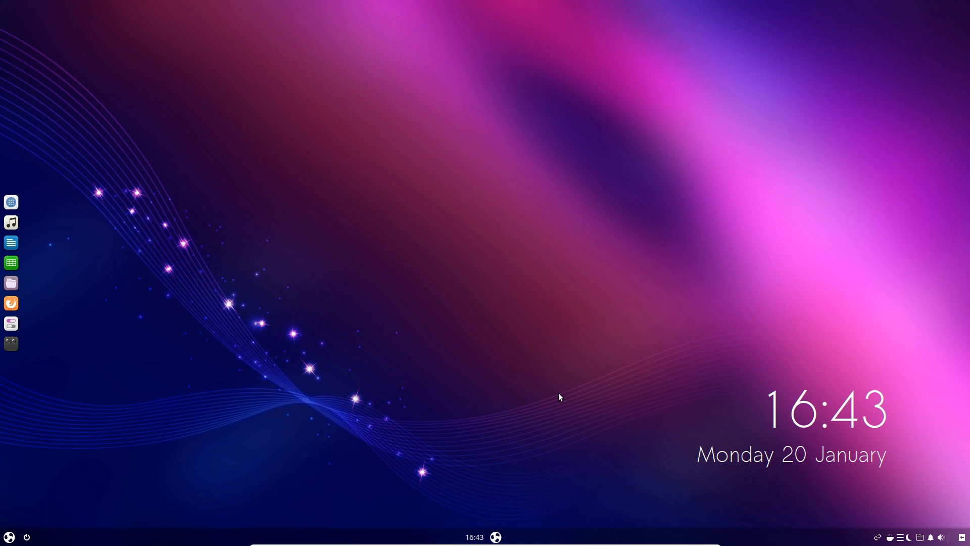
Open and close AppMenu, then open and close Budgie Menu to compare their layouts
left_click(9, 536)
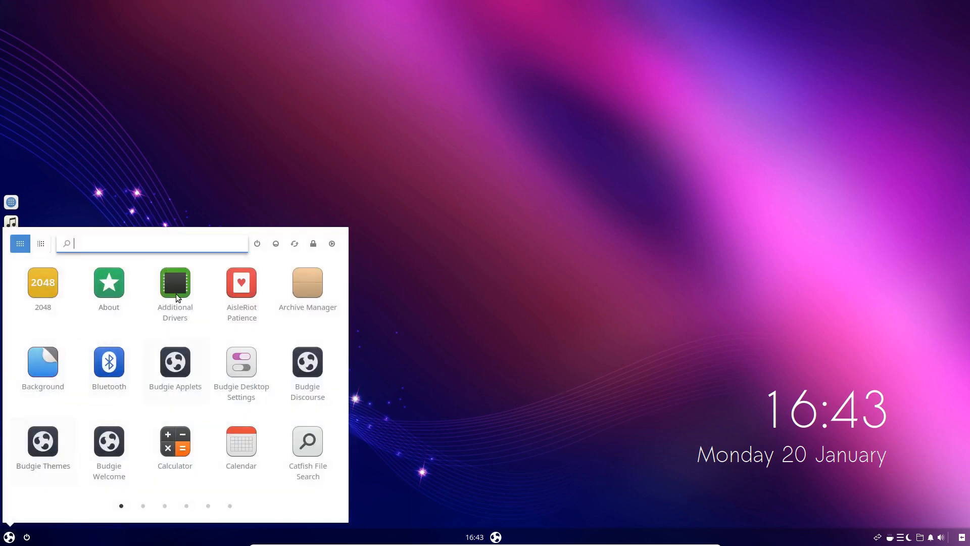
left_click(7, 538)
left_click(494, 537)
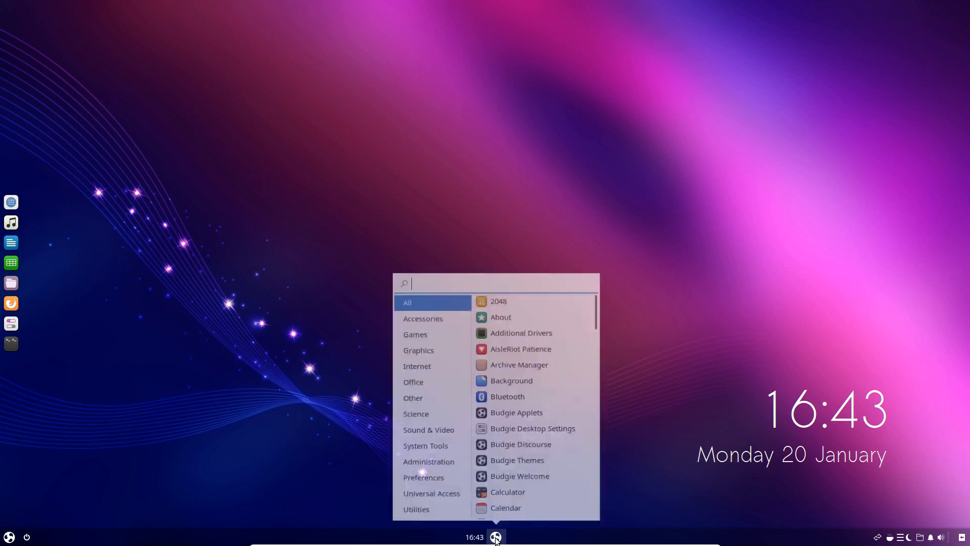
left_click(496, 537)
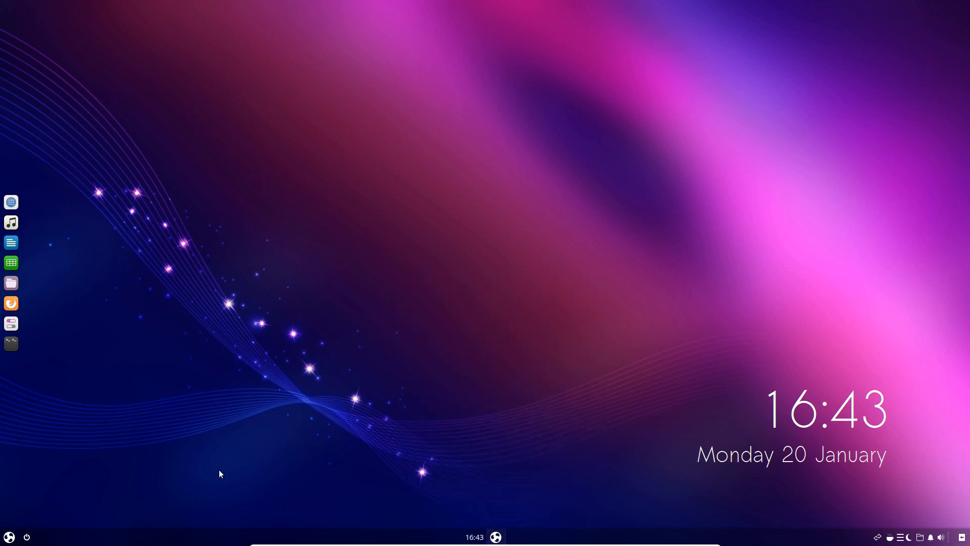
Open AppMenu, show its category view, and switch it back to the grid view
left_click(10, 538)
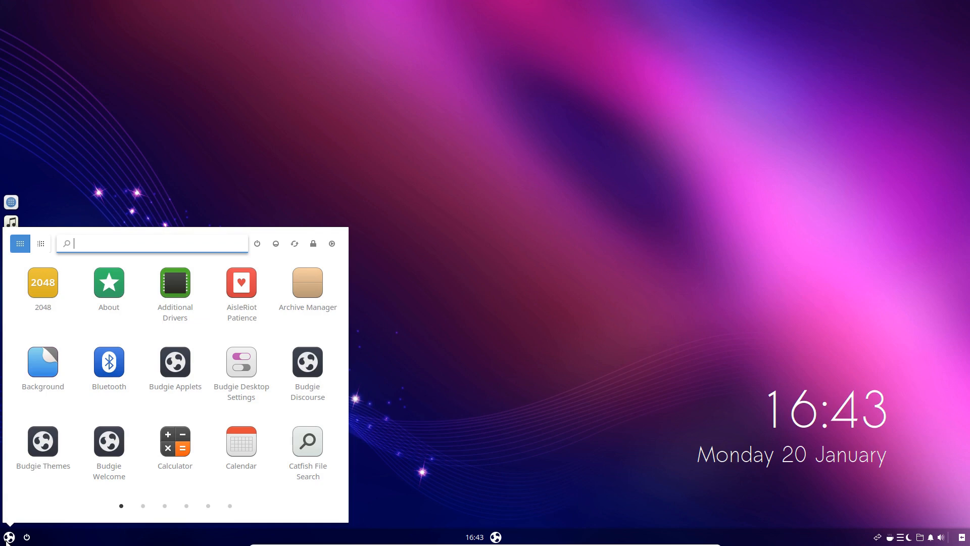
left_click(41, 243)
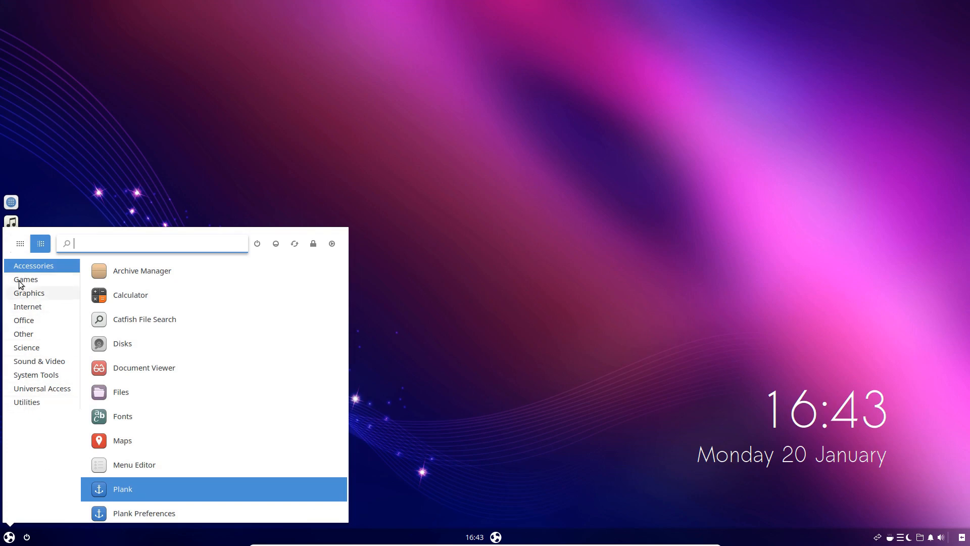
left_click(19, 243)
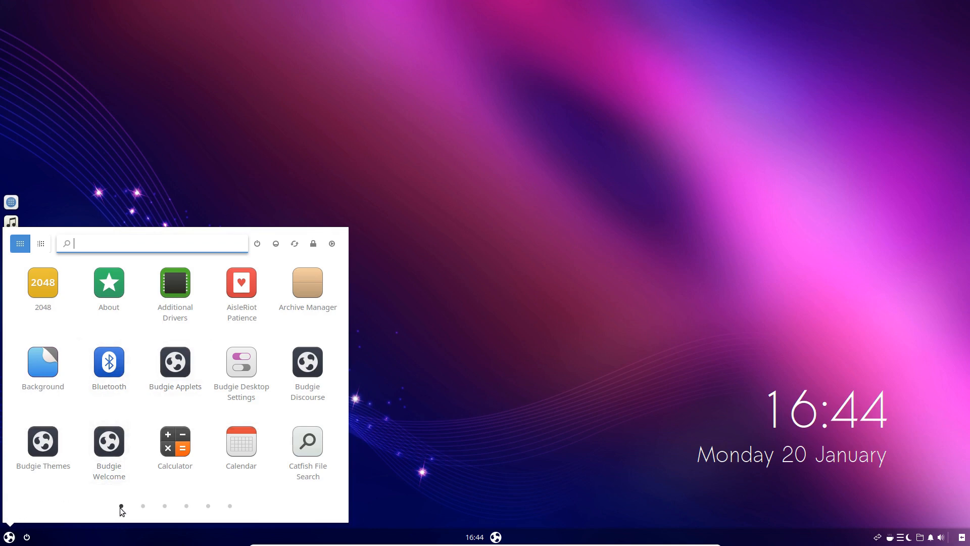
Page through AppMenu's application grid to the last page and back to the first, and close the menu
scroll(204, 361, "down", 1)
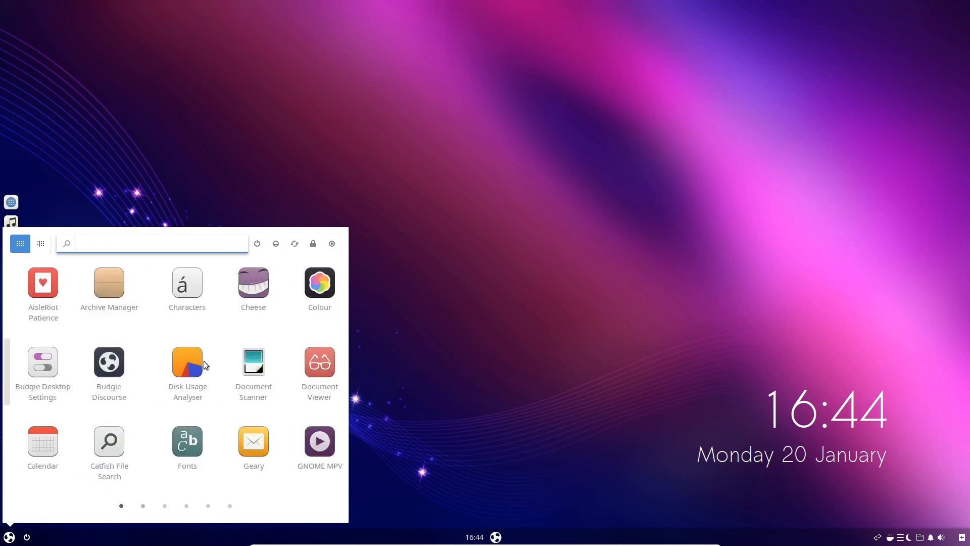
scroll(204, 361, "down", 3)
scroll(205, 365, "down", 1)
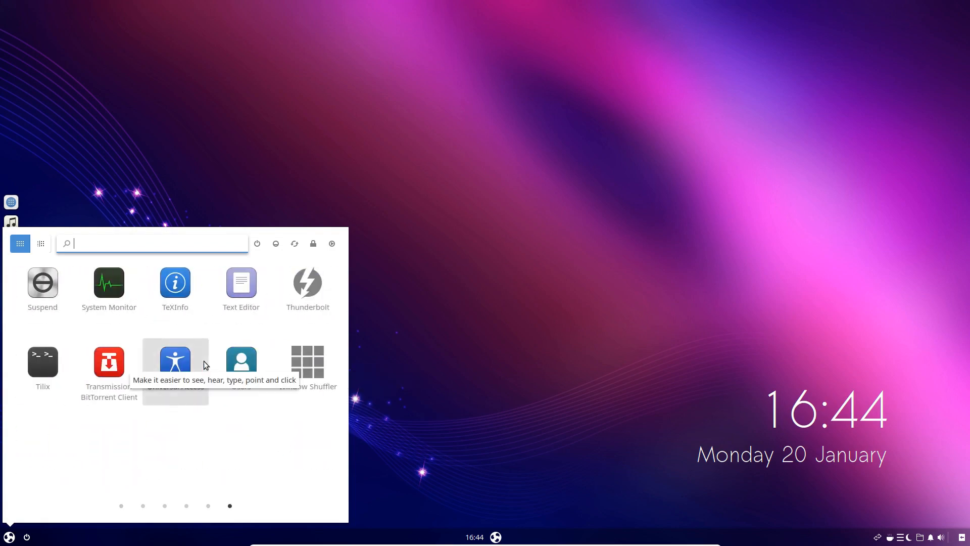
scroll(206, 365, "up", 3)
scroll(205, 364, "up", 2)
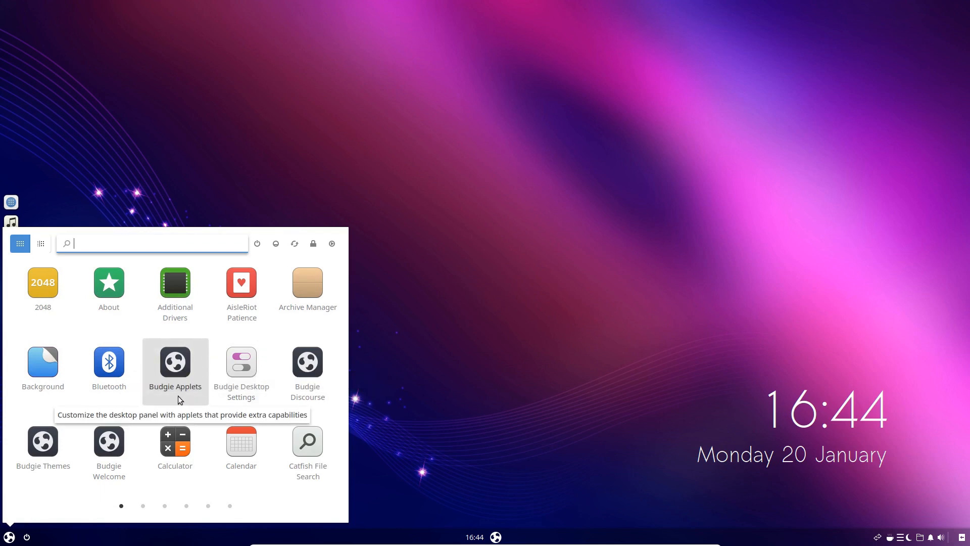
left_click(10, 538)
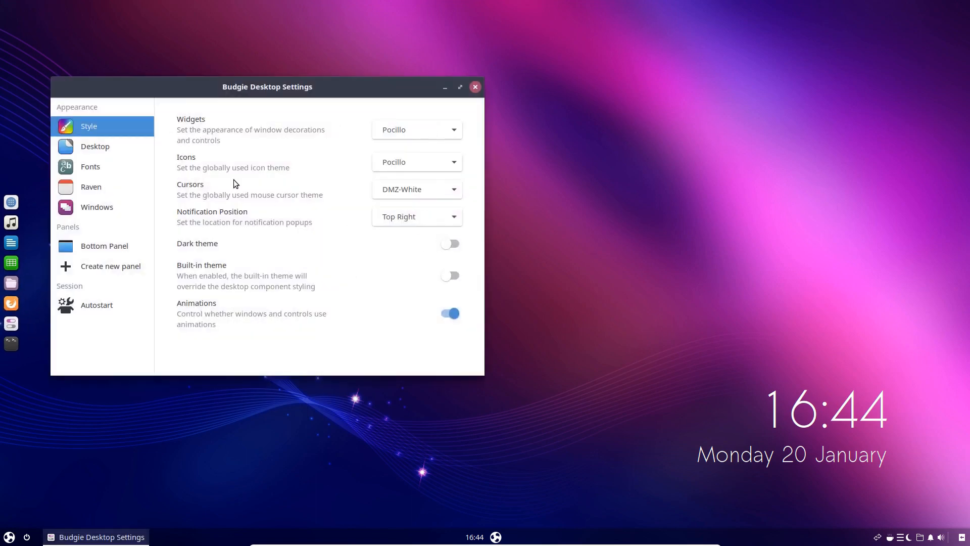
Remove the Budgie Menu applet from the center section of the Bottom Panel and confirm the removal
left_click(94, 245)
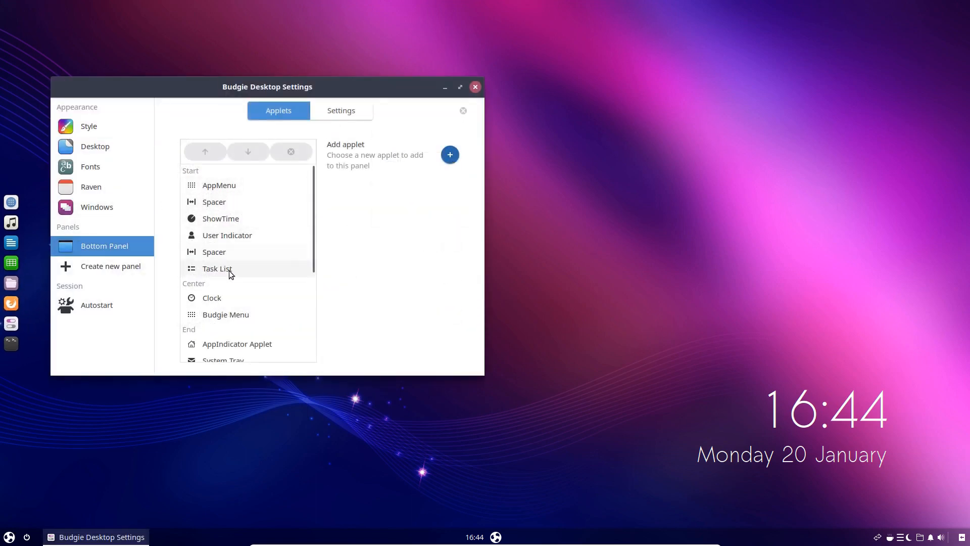
left_click(231, 313)
left_click(291, 152)
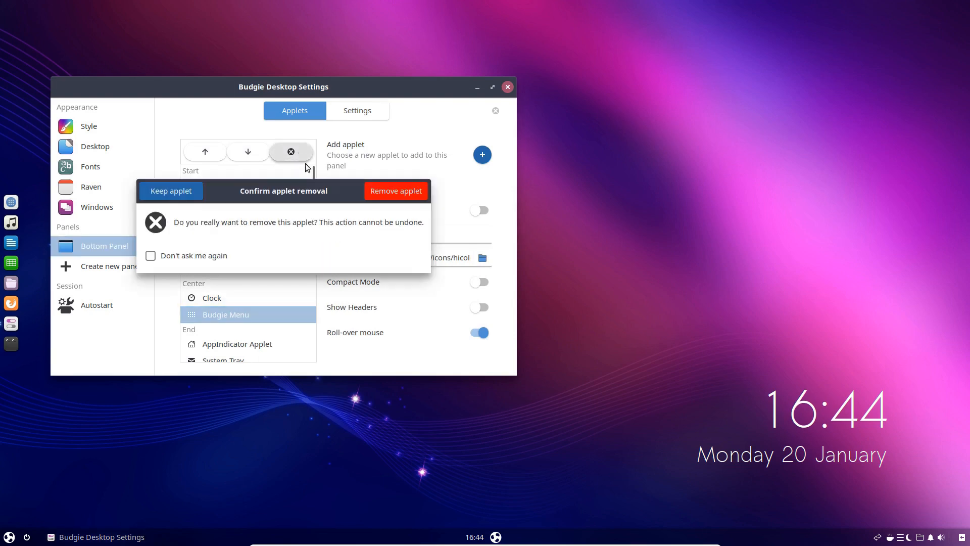
left_click(397, 193)
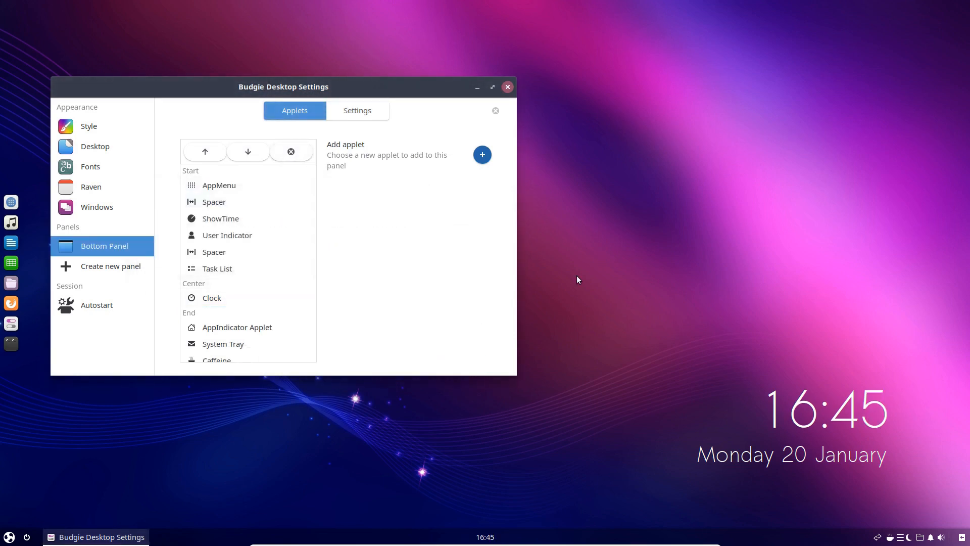
View the applets available for the Bottom Panel, cancel without adding one, and close Budgie Desktop Settings
left_click(479, 157)
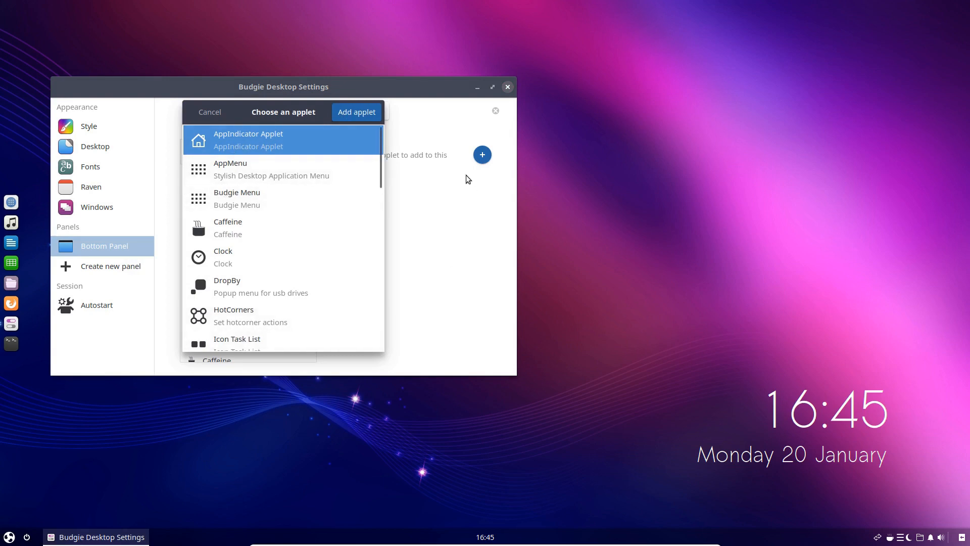
left_click(193, 114)
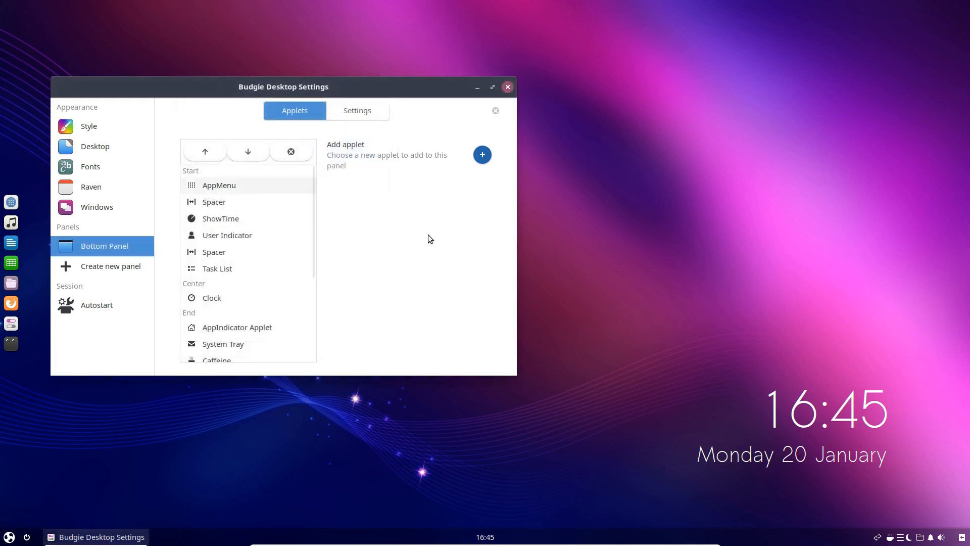
left_click(508, 87)
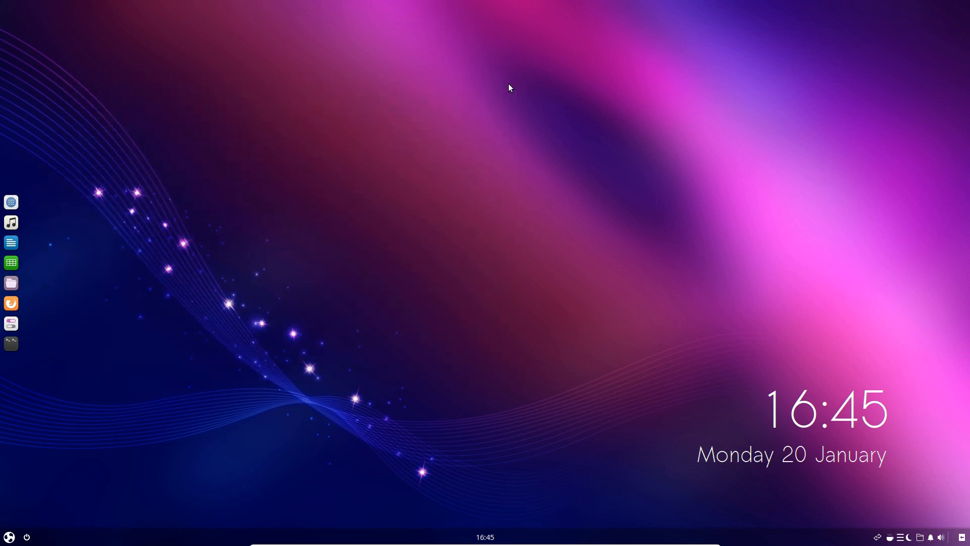
Open AppMenu once more to view its application grid, and close it
left_click(9, 537)
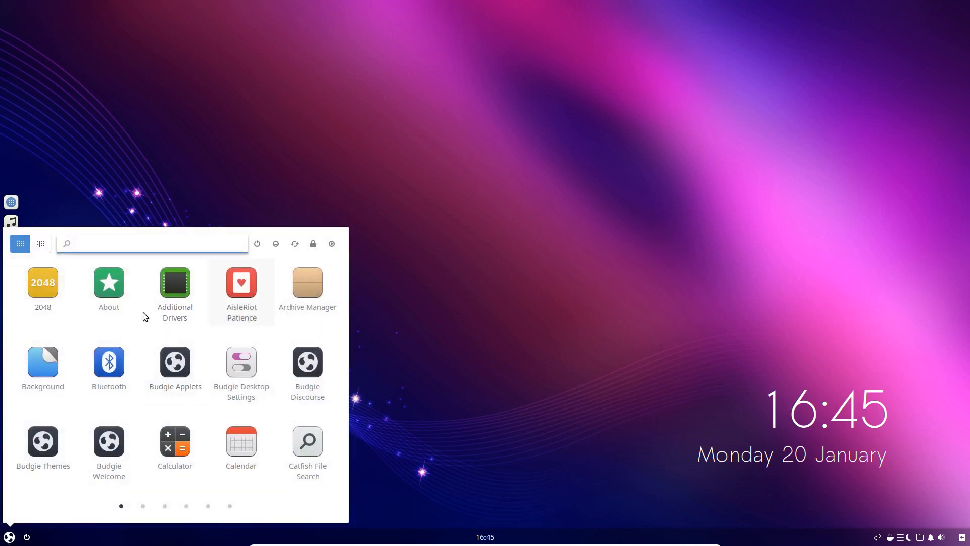
left_click(8, 537)
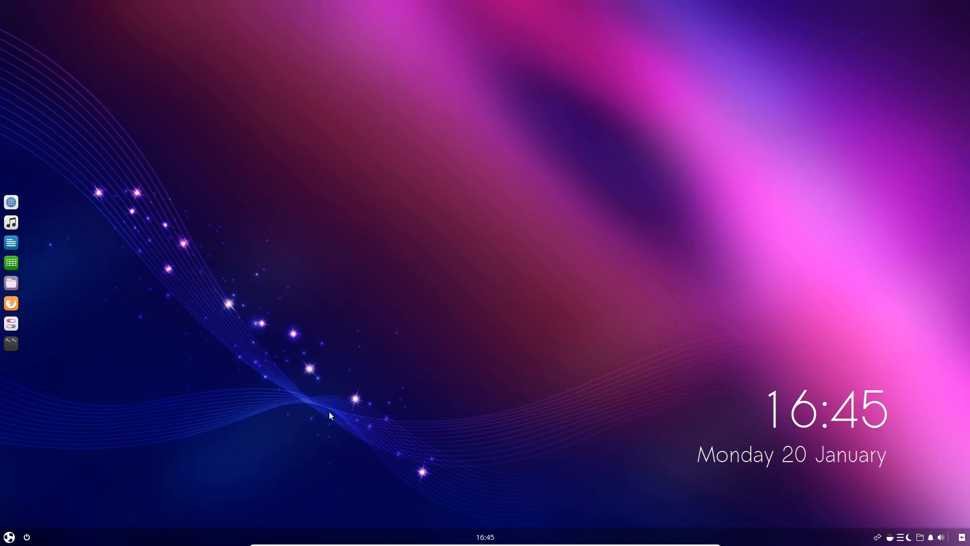